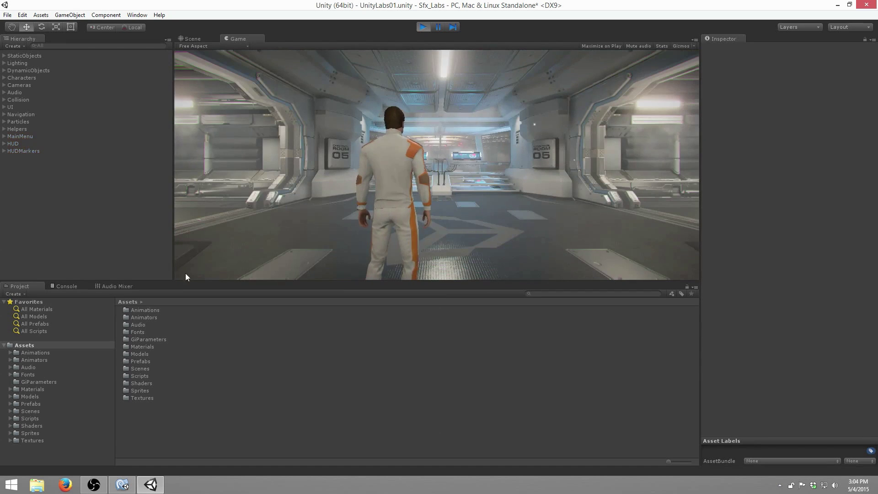
- Display the MainMixer in the Audio Mixer while the game runs
click(114, 286)
click(71, 316)
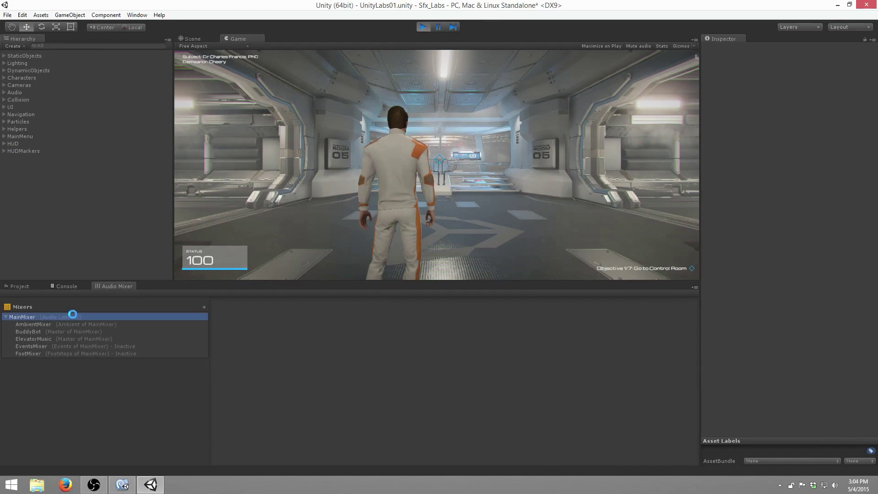
- Walk the character up to the Control Room consoles while watching the MainMixer levels, and stop play mode
click(506, 144)
key(w)
key(w)
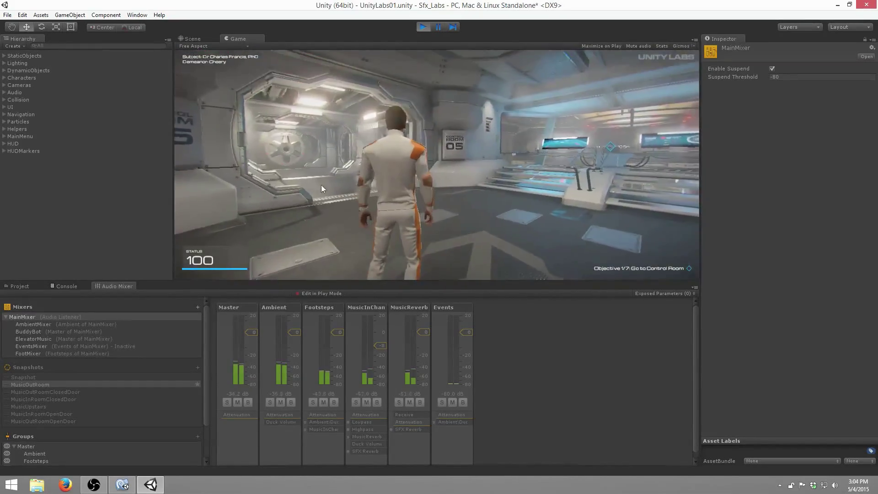
key(w)
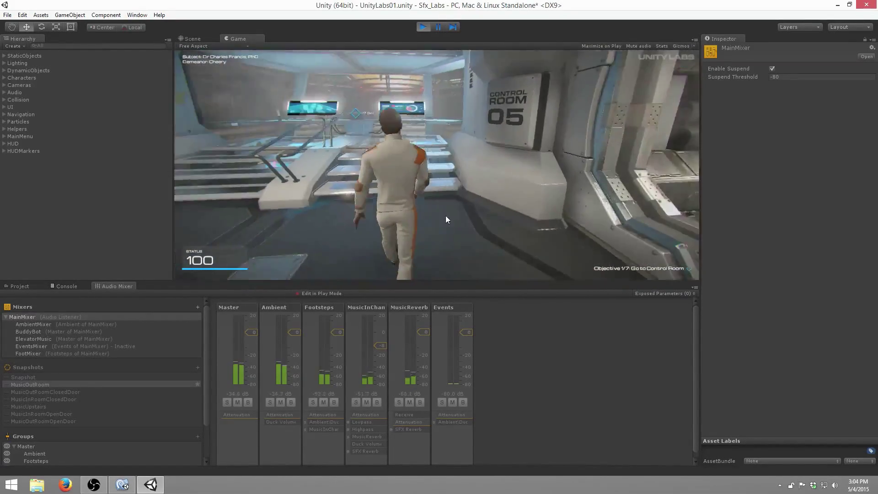
key(w)
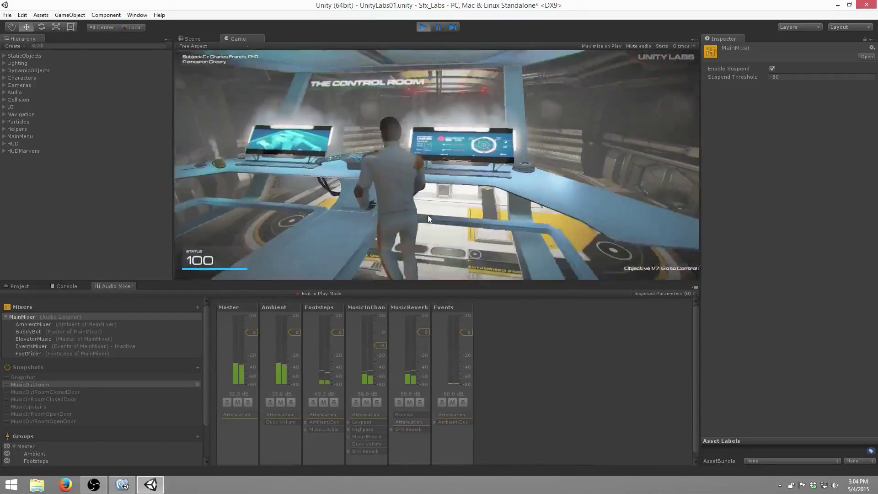
key(w)
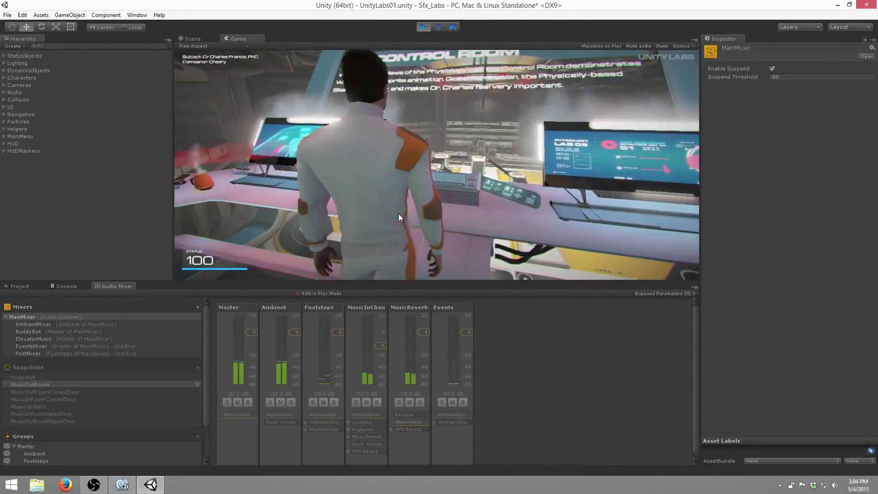
key(w)
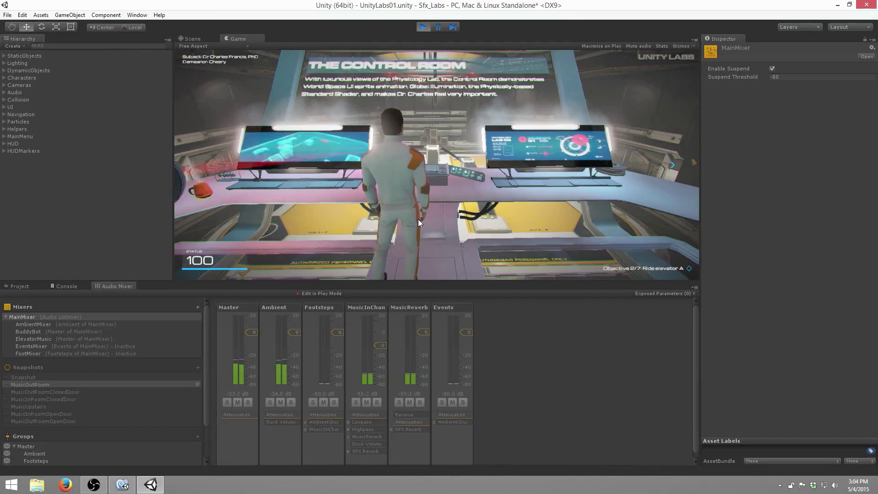
key(w)
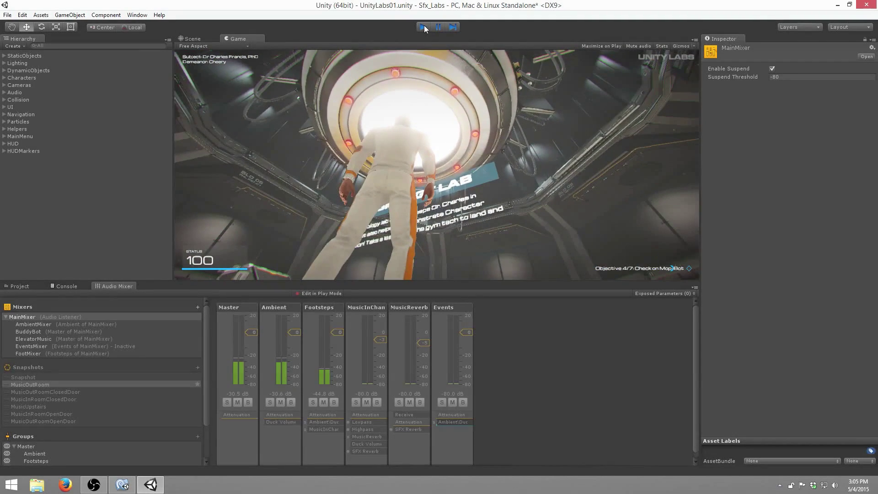
click(424, 27)
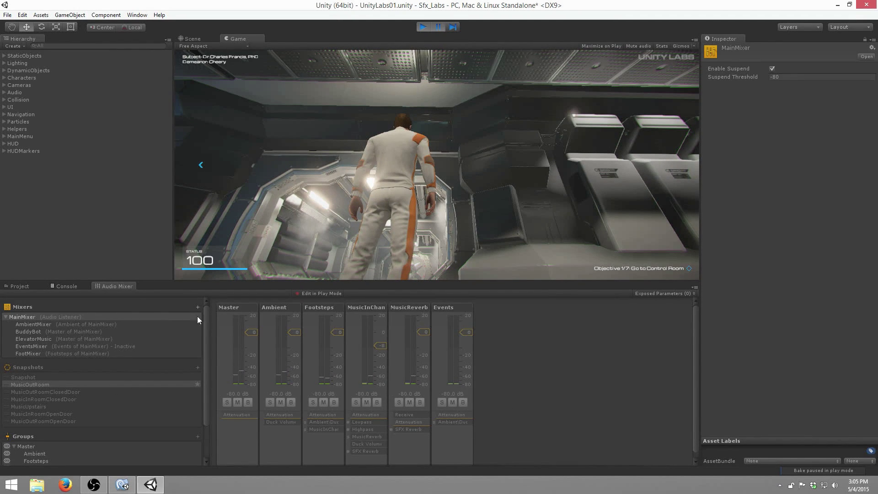
- Open the MainMixer asset from the project's Audio/Mixers folder
click(137, 14)
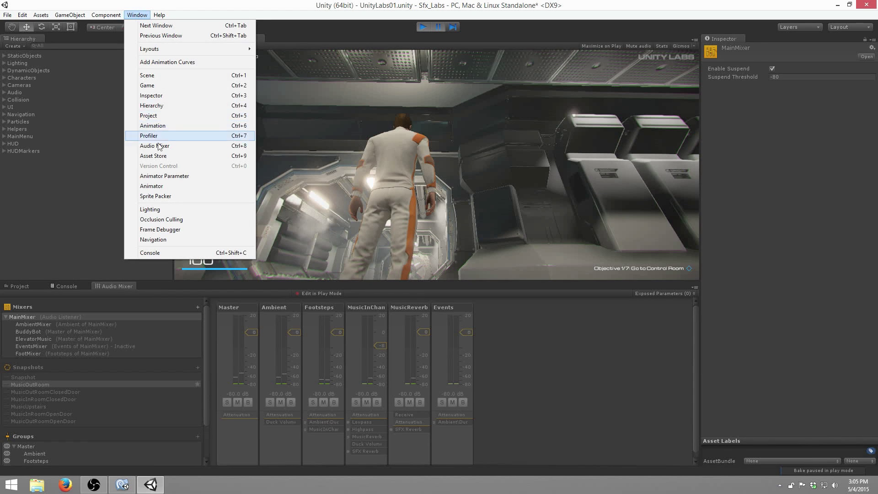
click(27, 285)
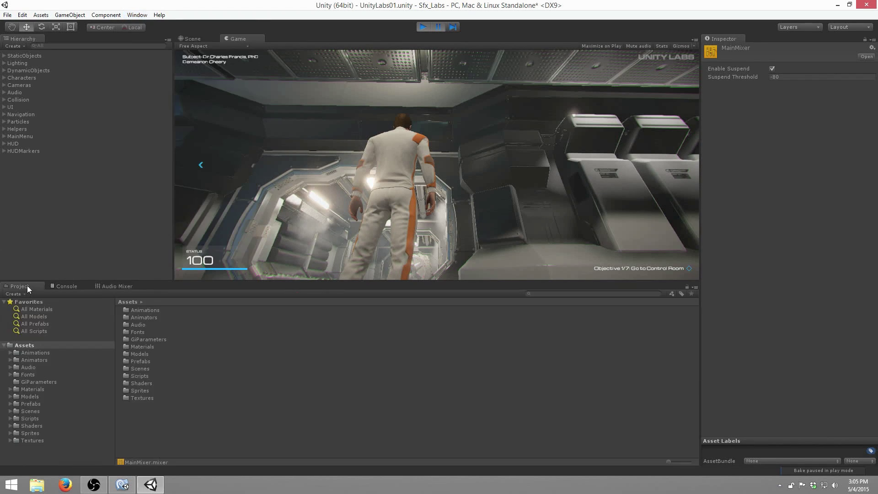
click(48, 368)
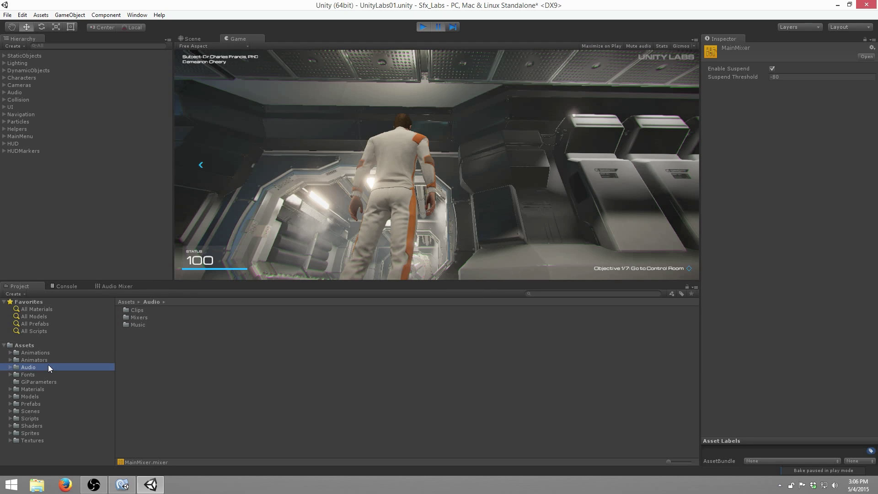
double_click(138, 317)
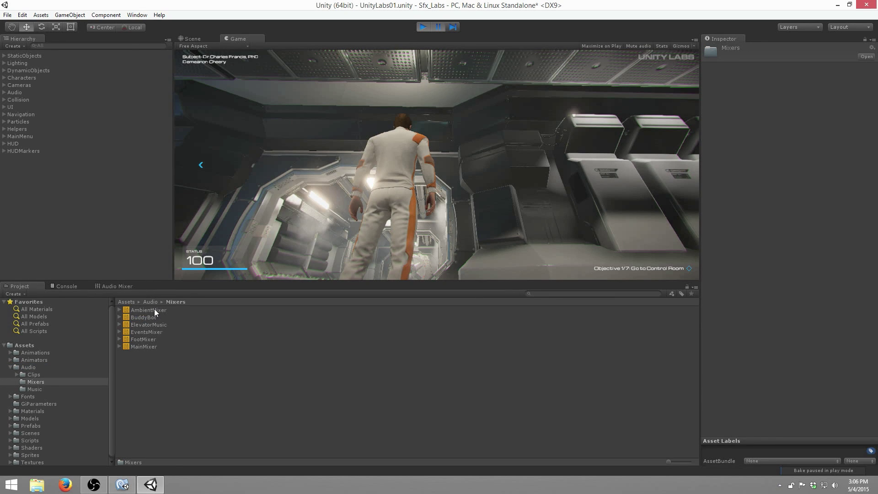
click(144, 347)
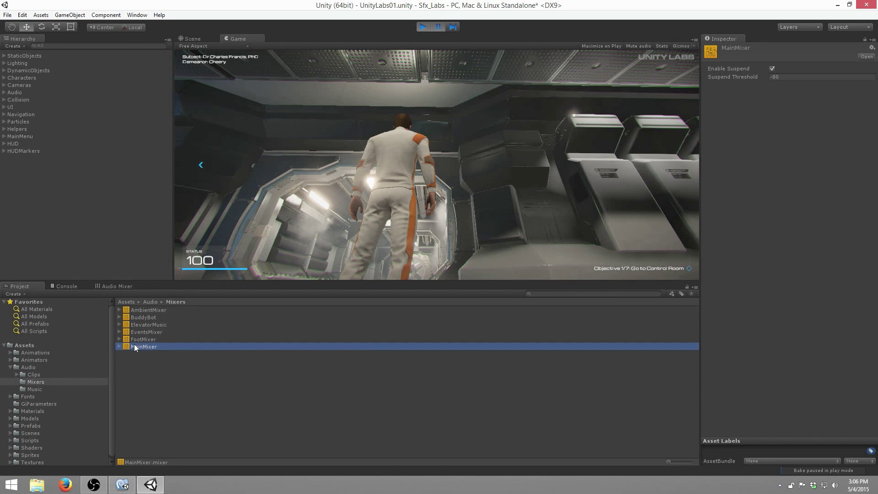
double_click(134, 347)
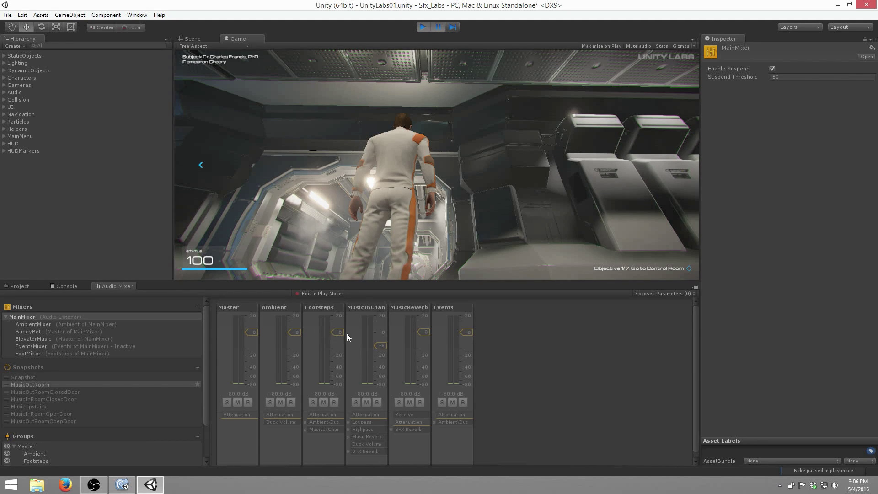
- Examine MainMixer's Master and Footsteps groups and the channels of the FootMixer routed into Footsteps
click(241, 309)
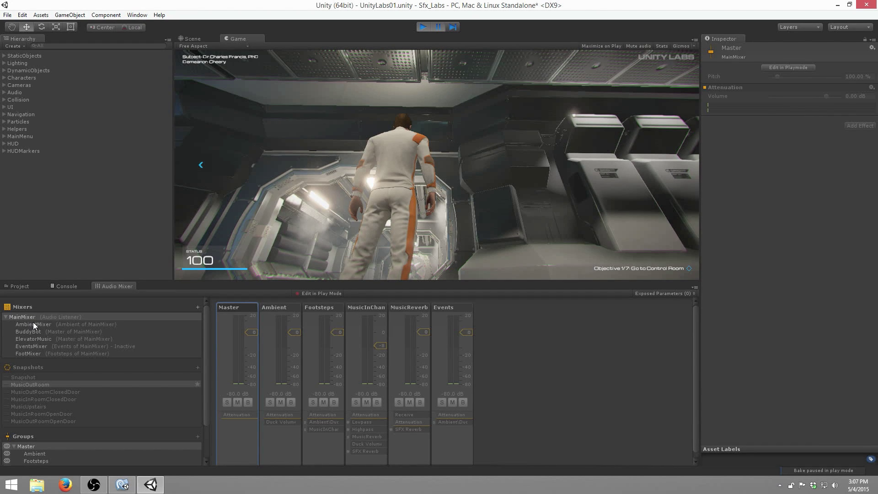
click(316, 307)
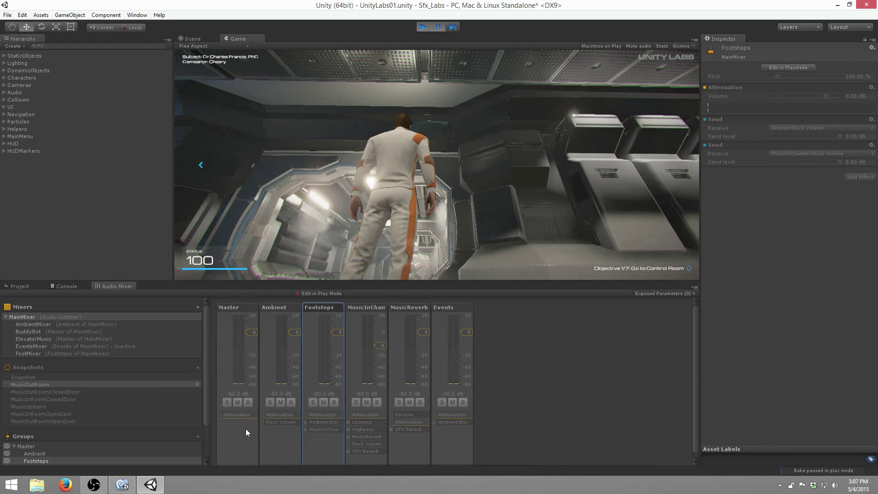
click(84, 353)
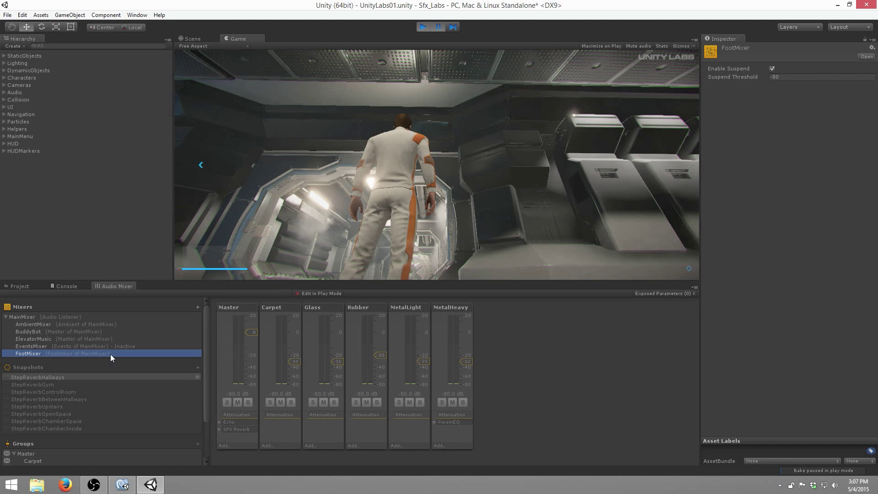
click(22, 316)
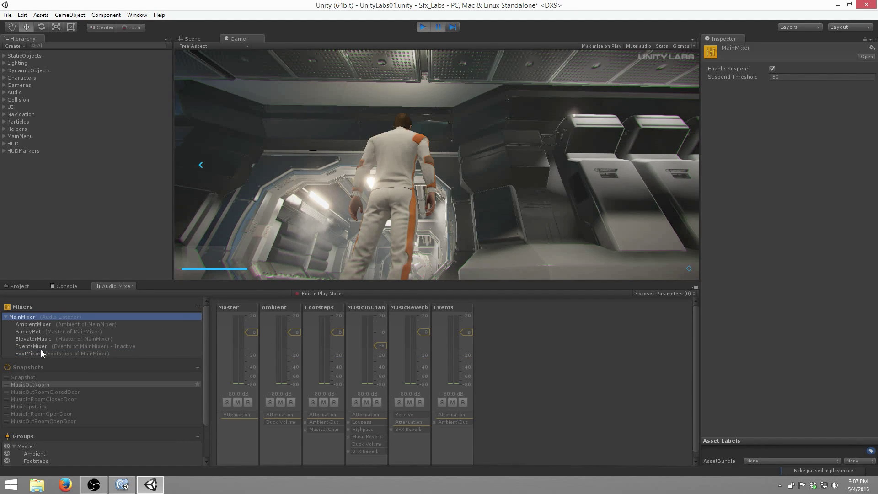
click(29, 353)
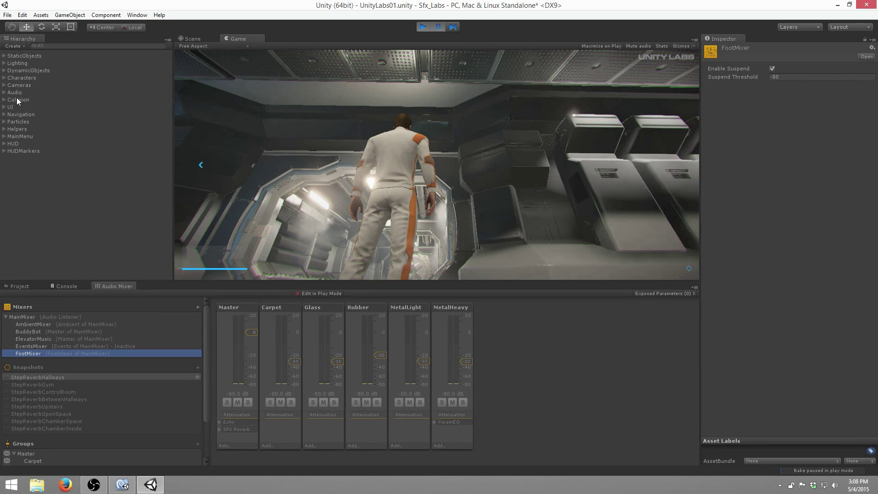
- Expand Characters and CharacterScientist in the scene hierarchy and select the ScientistAudio object
click(3, 78)
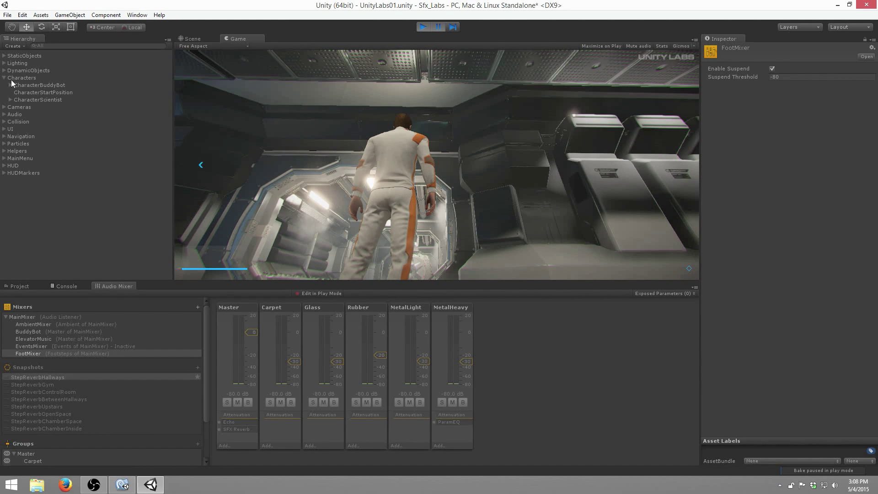
click(24, 78)
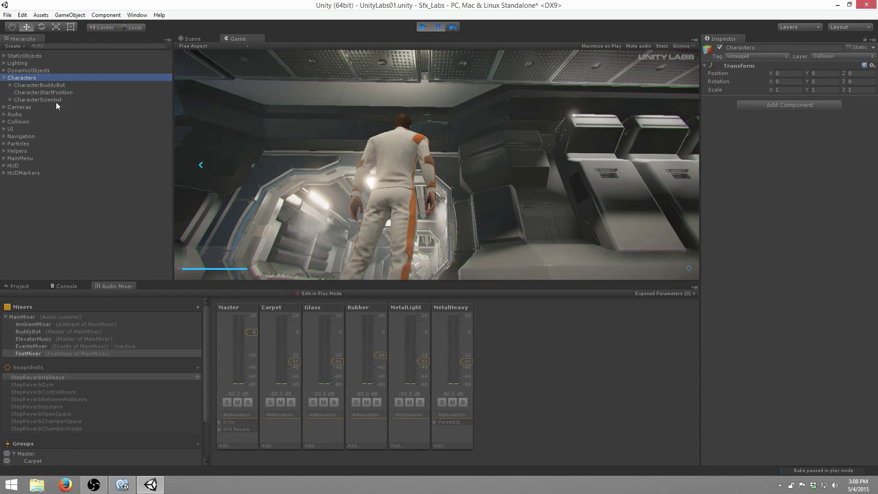
click(39, 100)
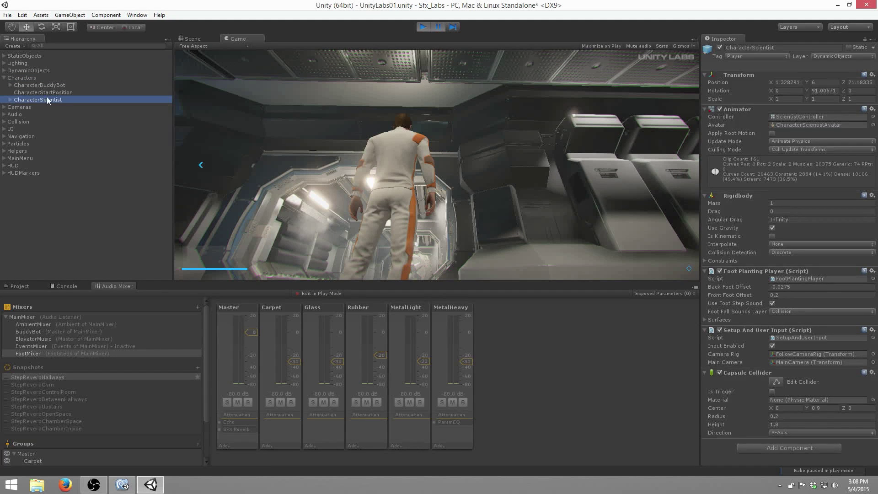
click(10, 100)
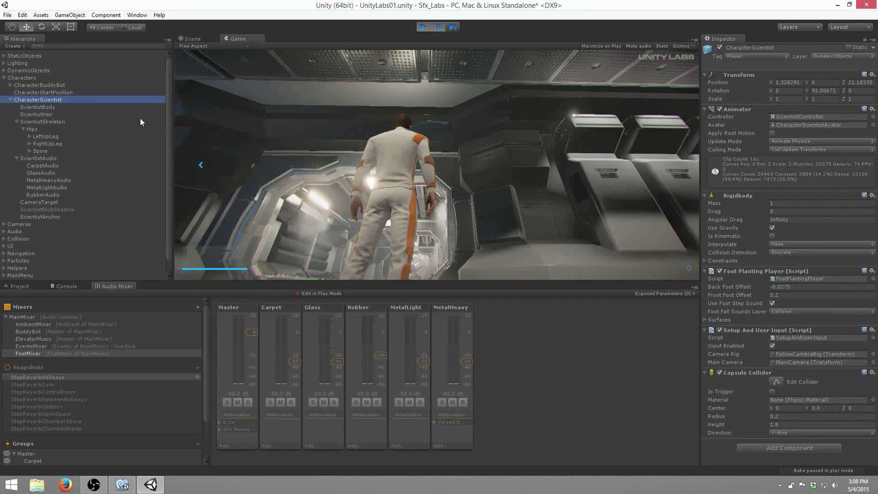
click(59, 159)
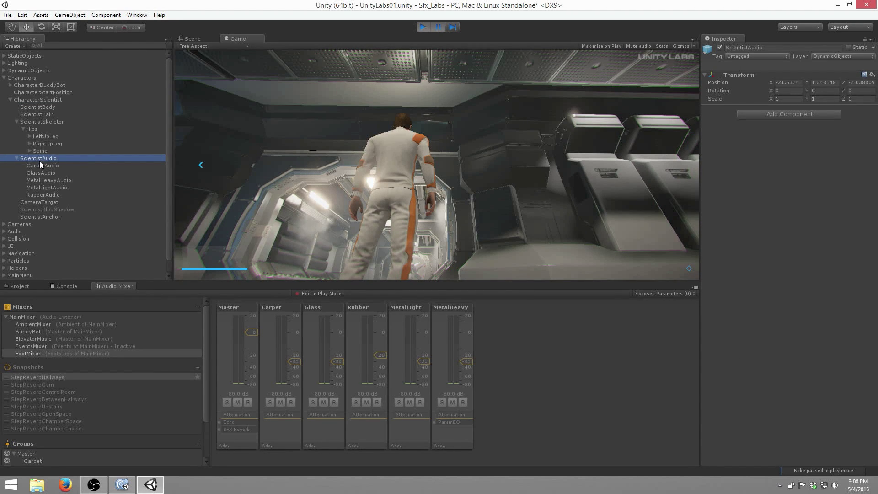
- Examine the audio source outputs of CarpetAudio, GlassAudio, MetalHeavyAudio, MetalLightAudio and RubberAudio under ScientistAudio
click(68, 165)
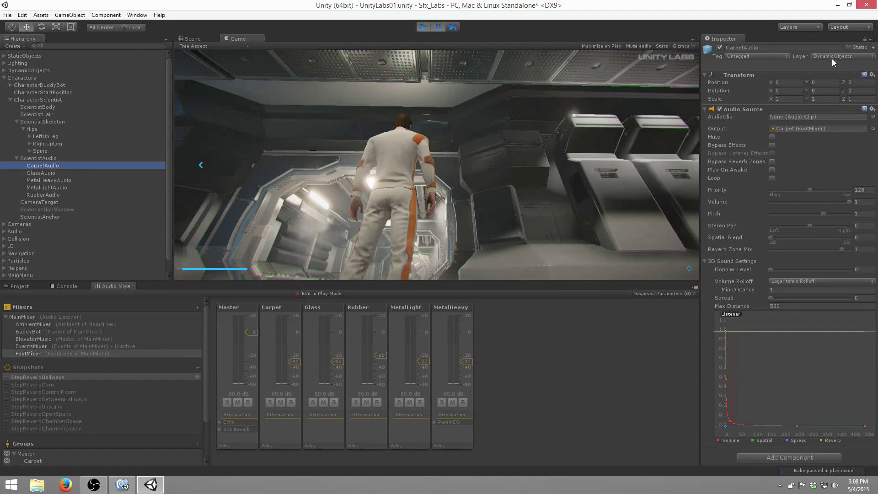
click(80, 172)
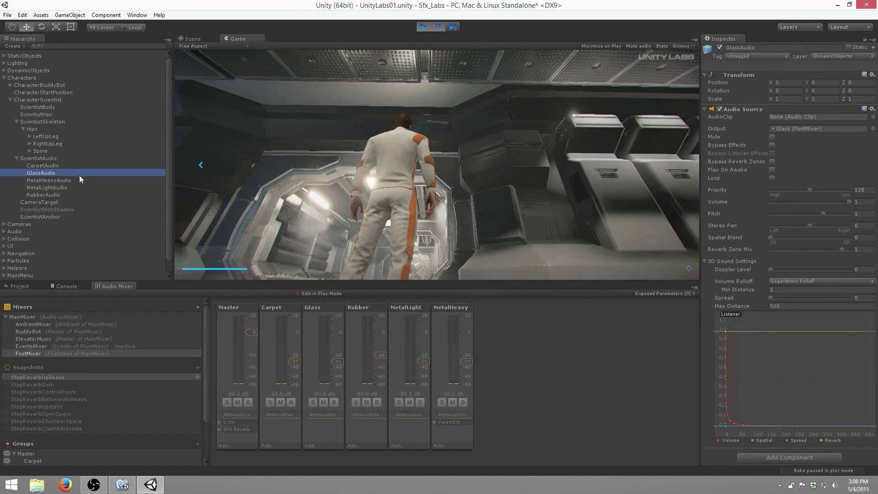
click(77, 180)
click(76, 188)
click(75, 195)
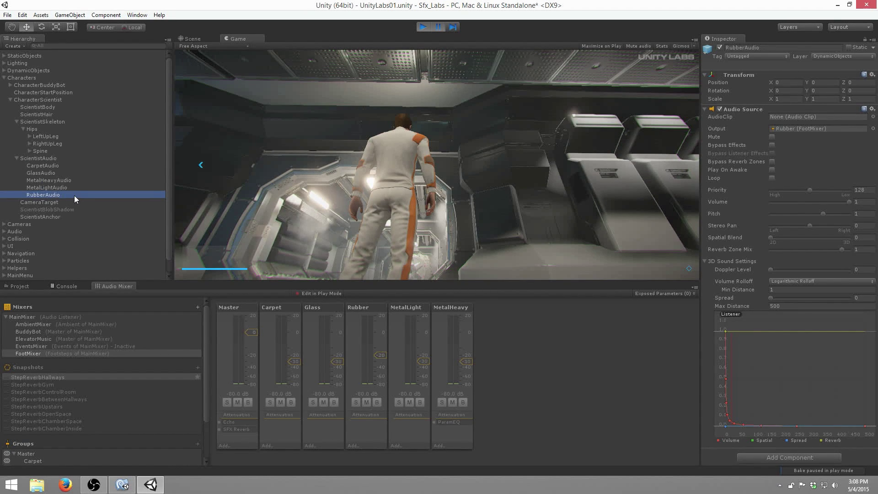
click(53, 165)
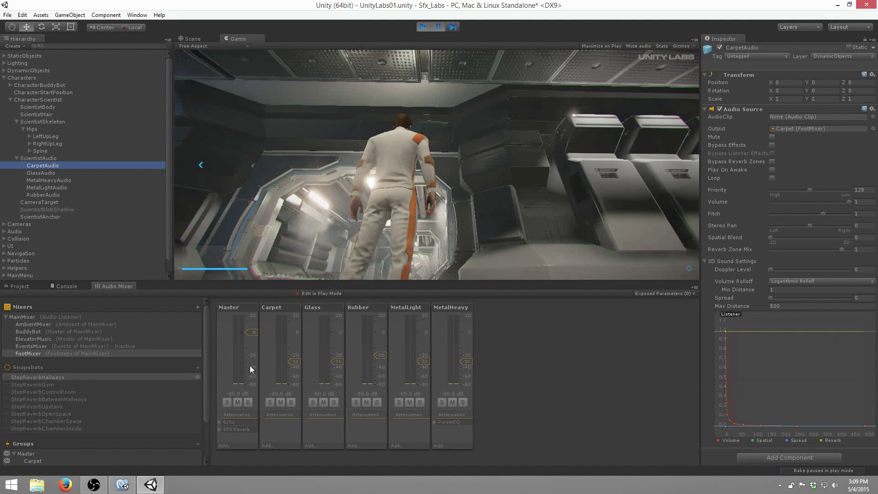
- Resume the paused game and try to activate FootMixer's StepReverbControlRoom snapshot
click(437, 27)
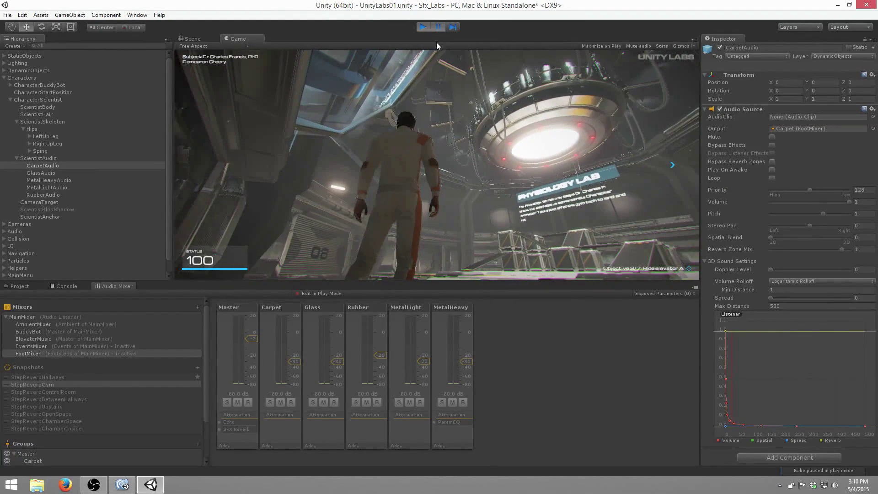
scroll(83, 389, down, 3)
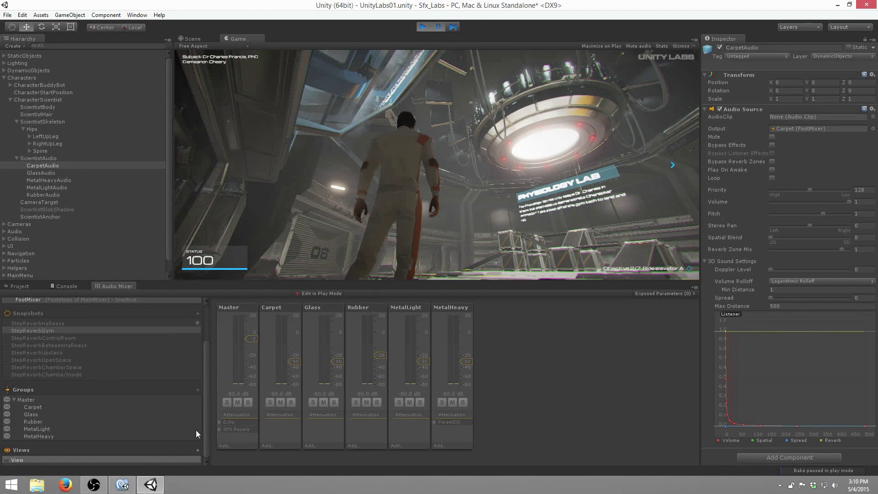
click(67, 338)
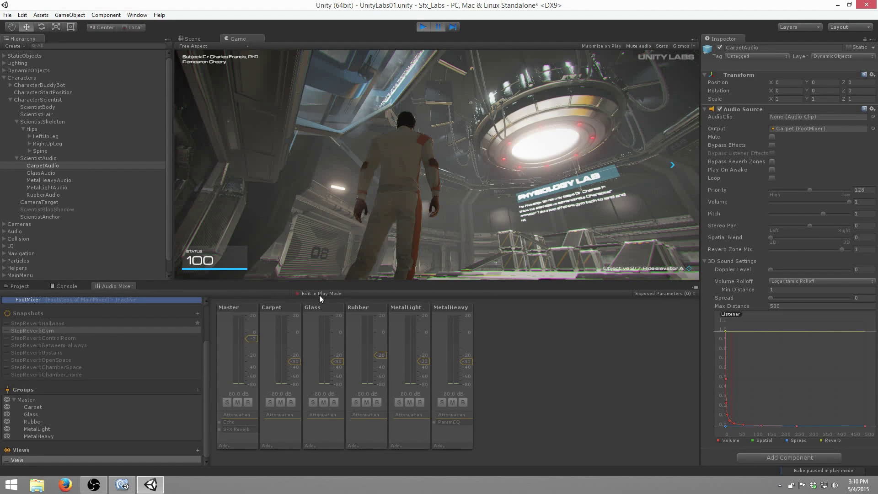
click(417, 67)
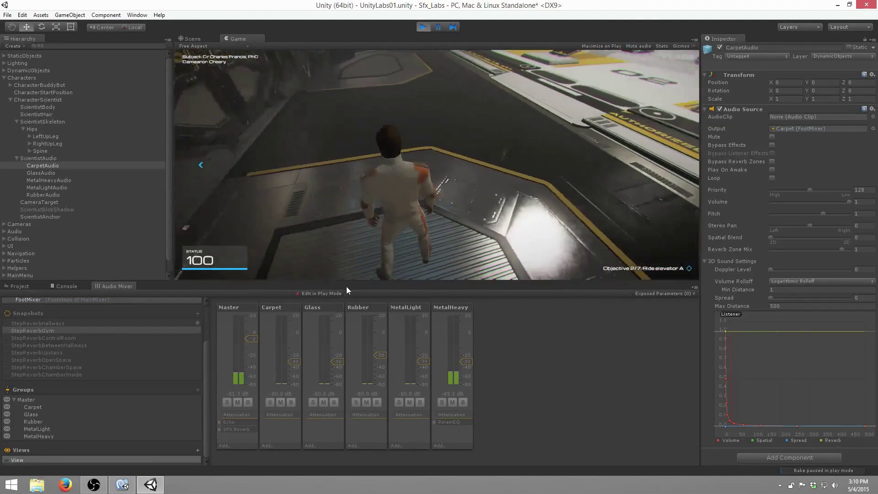
- Enable Edit in Play Mode, activate FootMixer's StepReverbControlRoom snapshot and walk the character to hear its footstep reverb
click(338, 293)
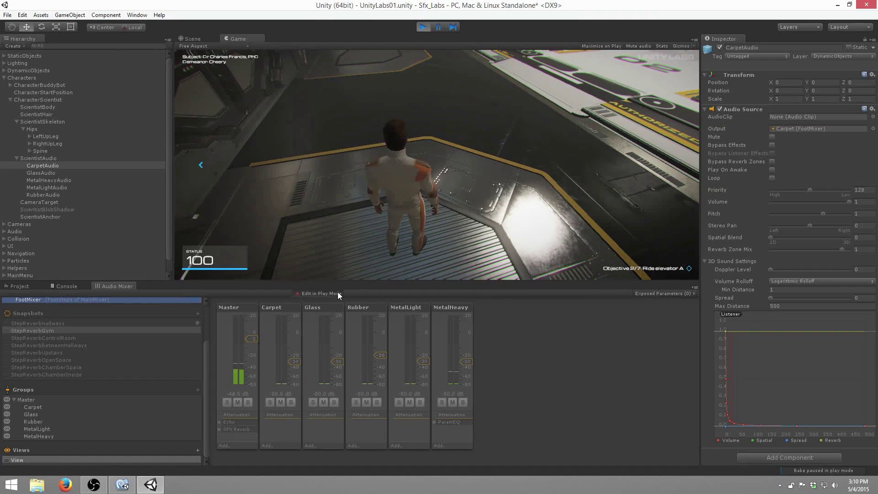
click(94, 336)
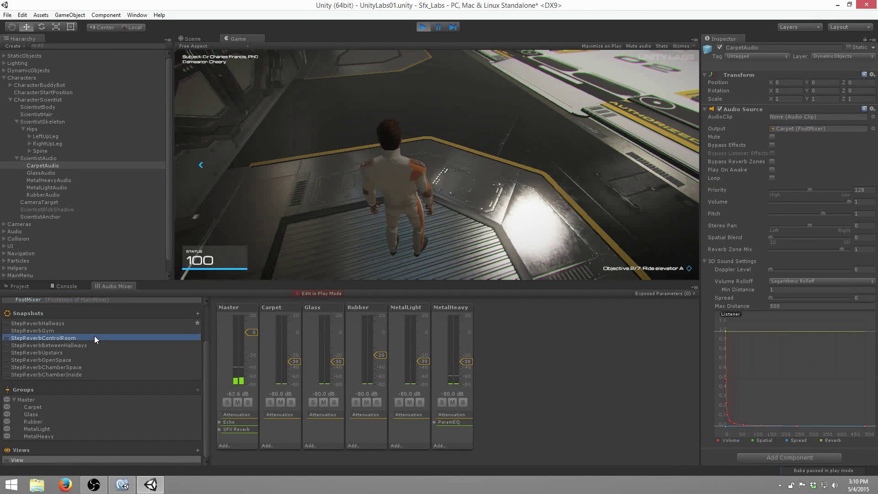
key(w)
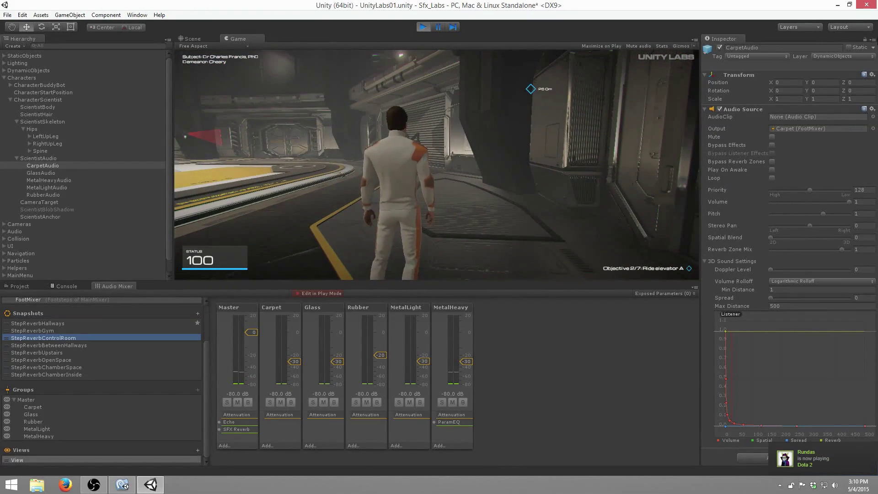
- Walk the character into the gym area with FootMixer's StepReverbGym snapshot active to hear its footstep reverb, and pause the game
key(w)
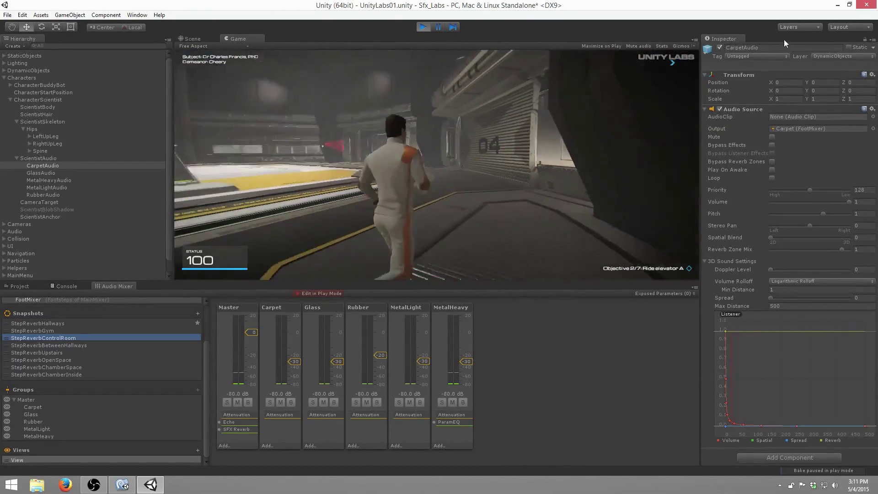
key(w)
key(w)
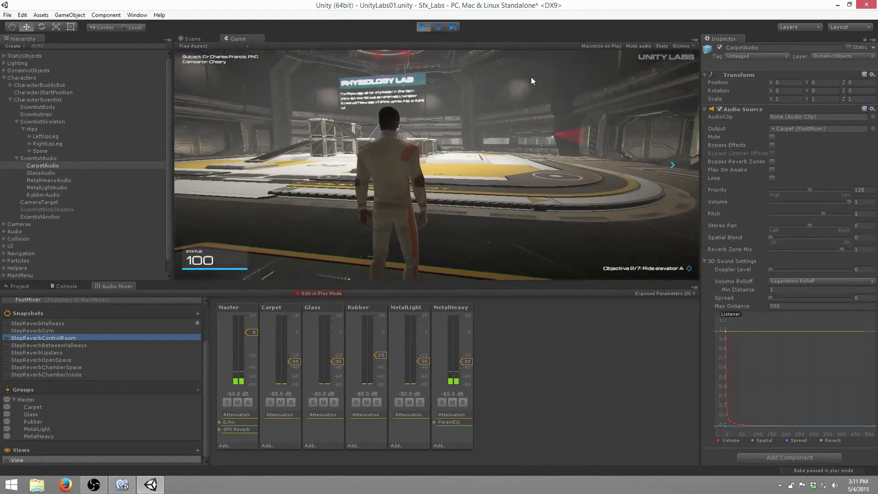
click(59, 330)
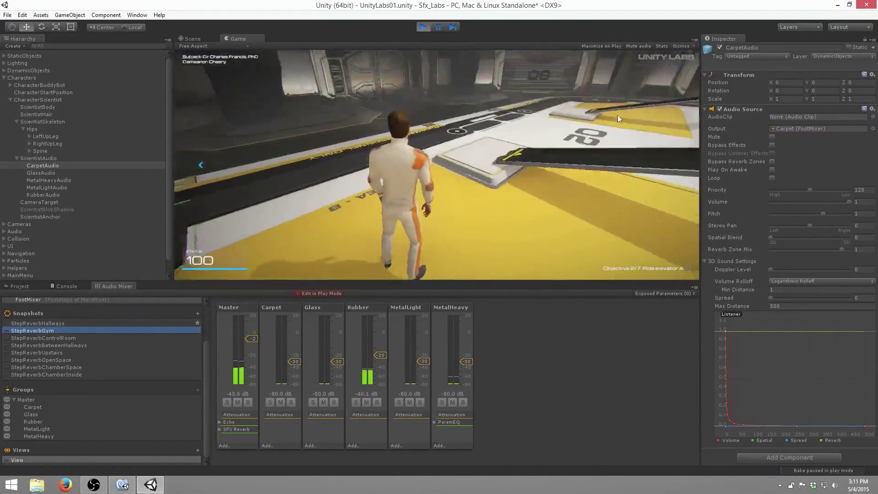
click(440, 27)
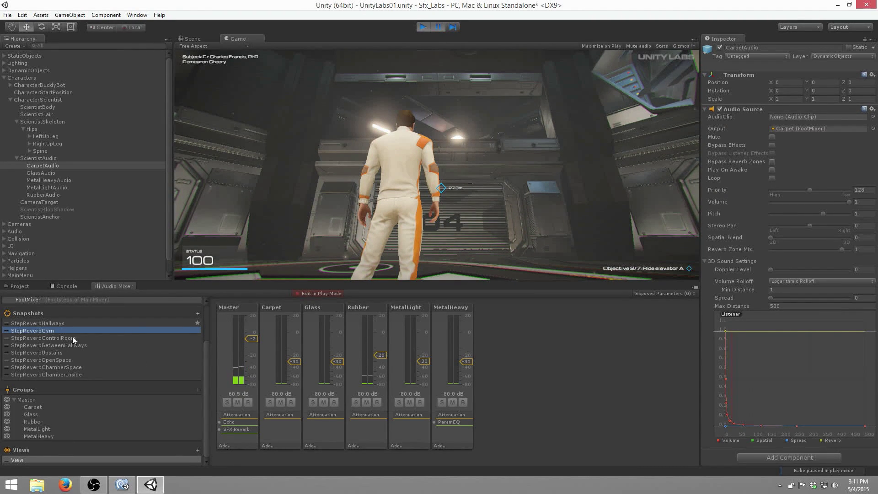
- Add a FootMixer snapshot copied from StepReverbGym, keeping its suggested name, and show the Master group's SFX Reverb settings
click(198, 313)
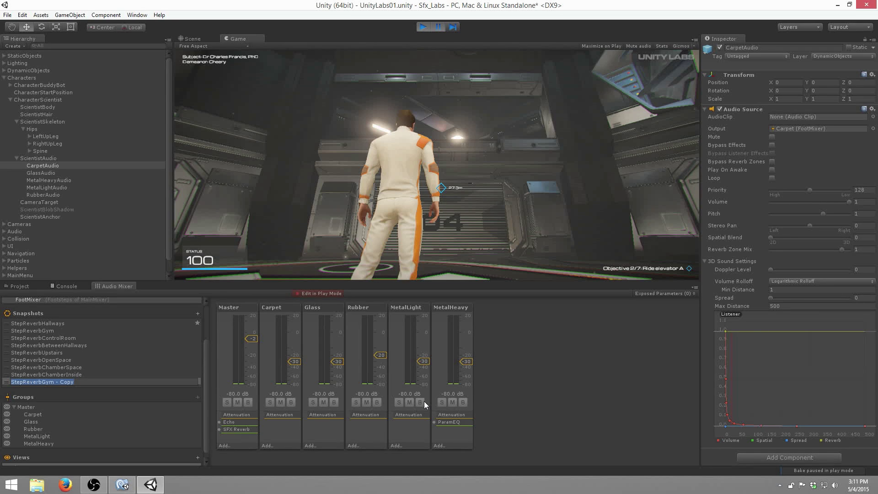
key(Return)
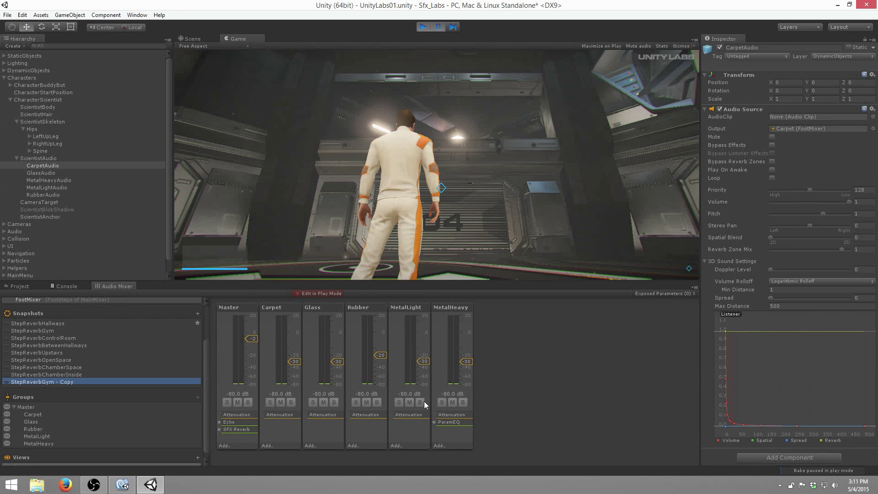
click(242, 428)
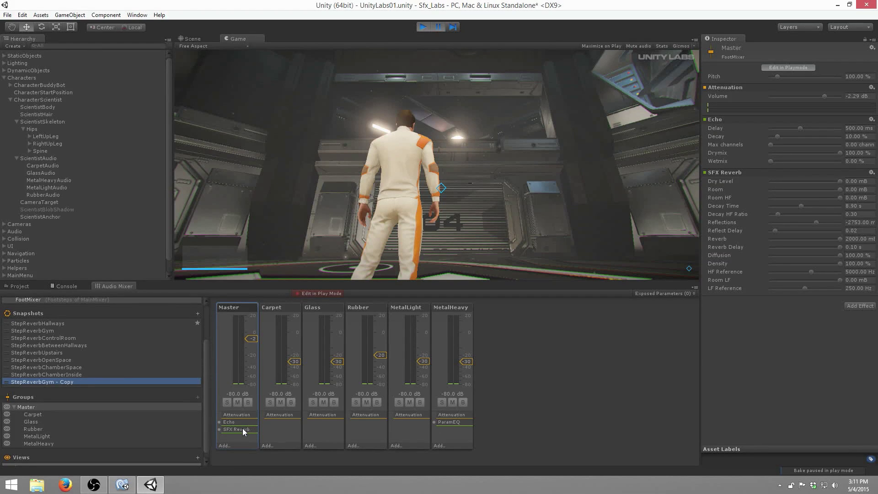
- Bypass the Master group's SFX Reverb effect and turn it back on
right_click(716, 174)
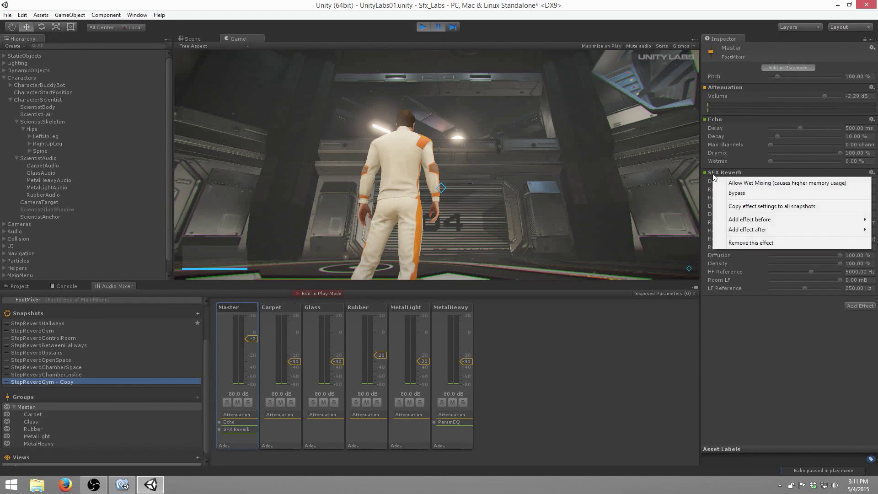
click(732, 193)
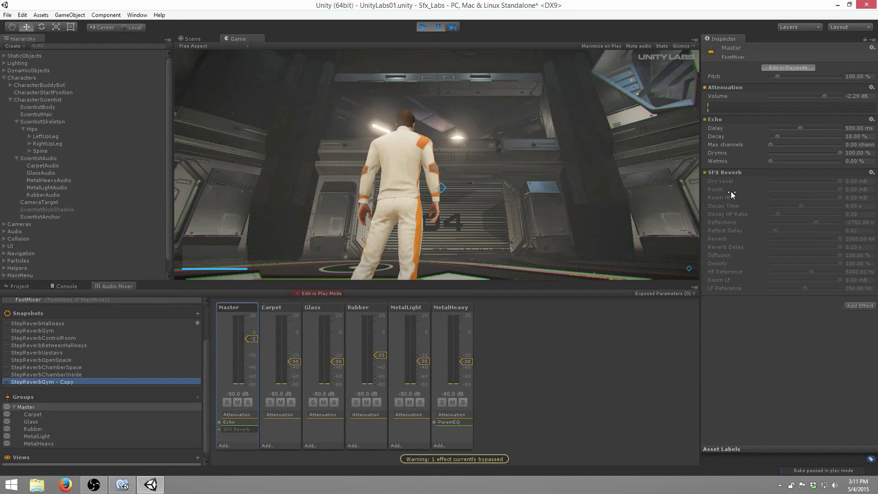
right_click(728, 172)
click(798, 194)
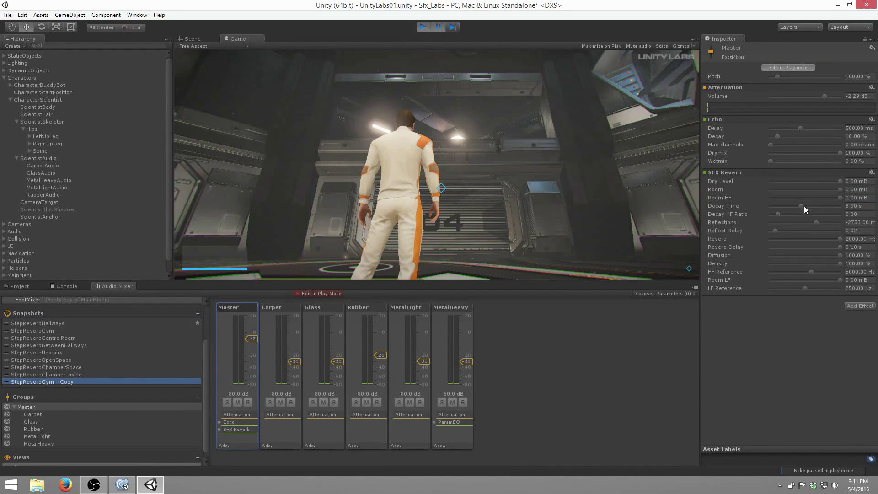
- Lower the SFX Reverb's Room, Reflections and Reverb to -10000 mB in the StepReverbGym - Copy snapshot
drag(842, 187, 761, 198)
drag(840, 238, 734, 243)
drag(785, 225, 784, 221)
- Resume the game, compare the footsteps under StepReverbGym - Copy and StepReverbGym while walking, and pause again
click(440, 26)
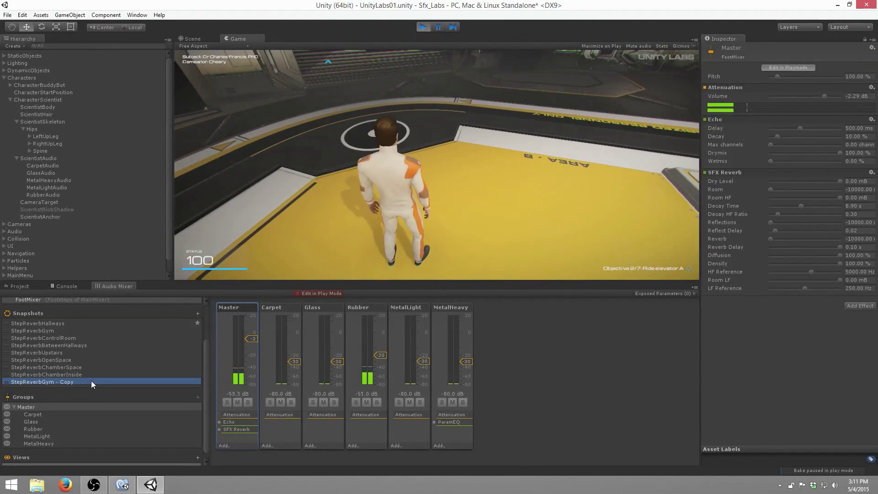
click(90, 330)
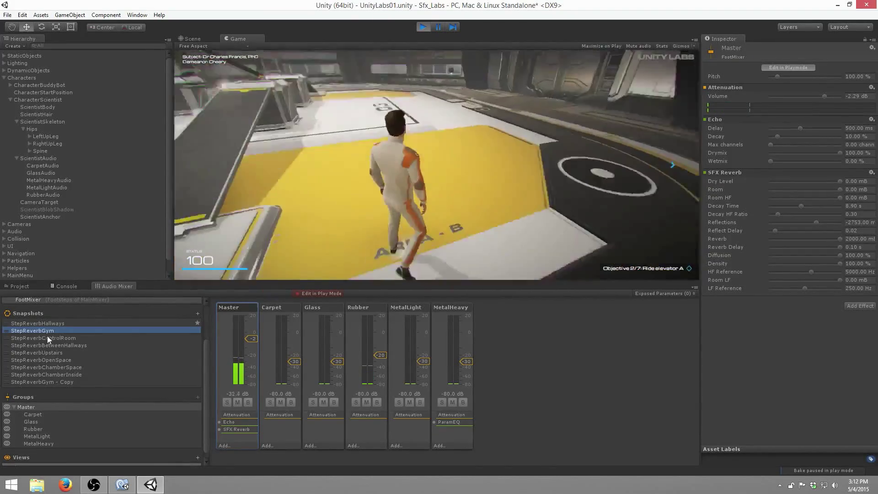
click(438, 28)
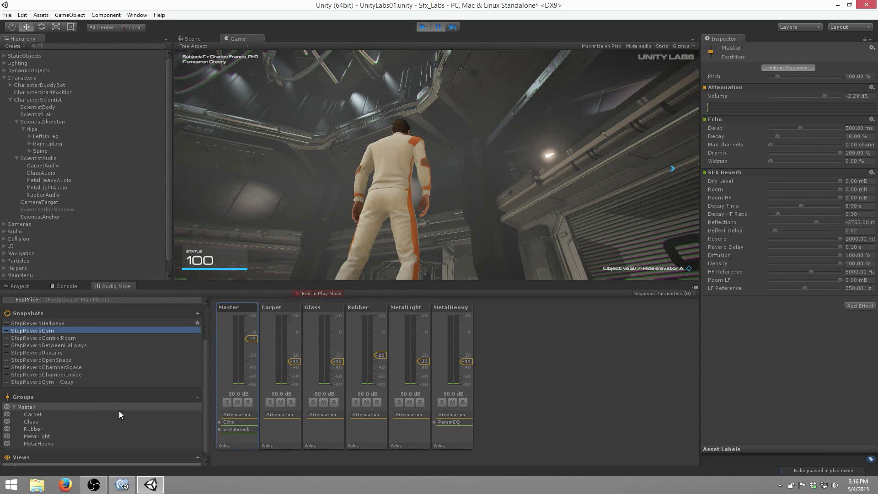
- Resume the game, compare the footsteps under StepReverbControlRoom and StepReverbGym while walking, and pause it again
click(433, 27)
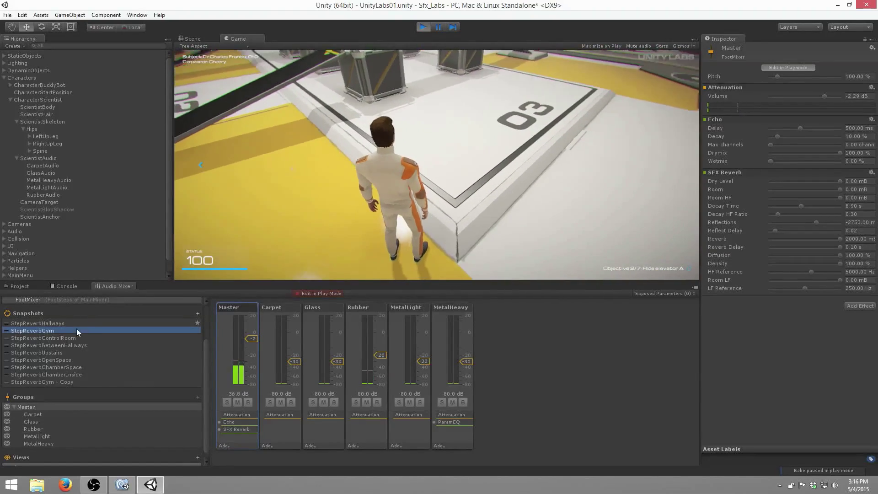
click(76, 338)
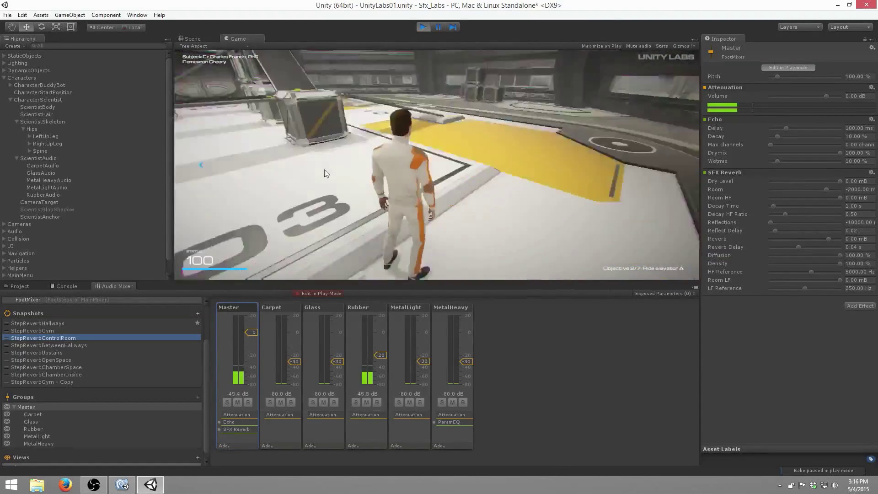
click(43, 331)
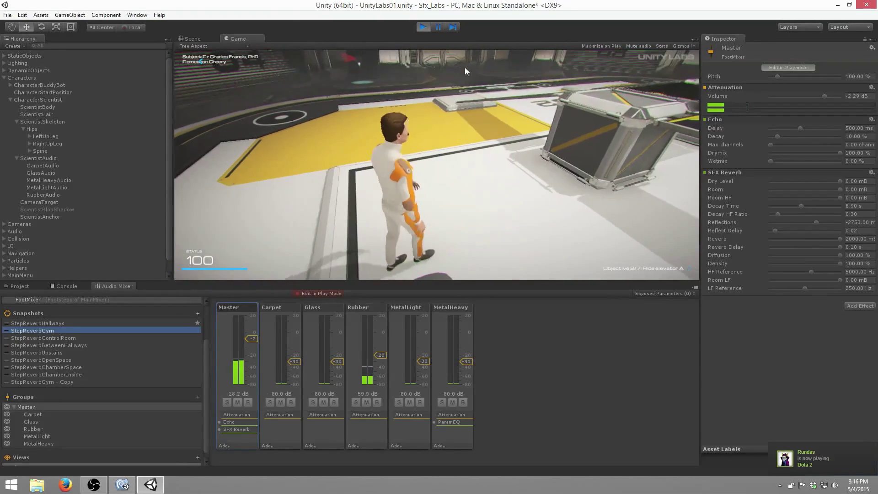
click(440, 28)
- Collapse Characters, expand Audio and its Snapshots group in the scene hierarchy, and select GymCentreSnapshot
click(4, 78)
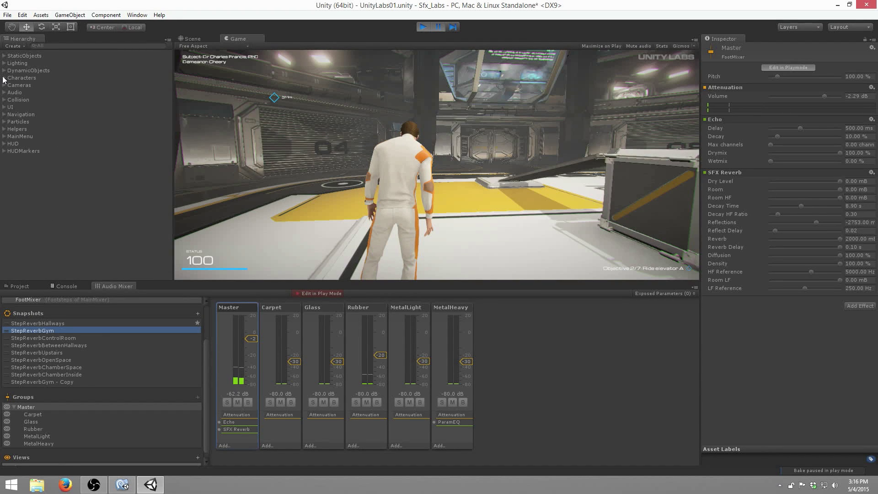
click(10, 93)
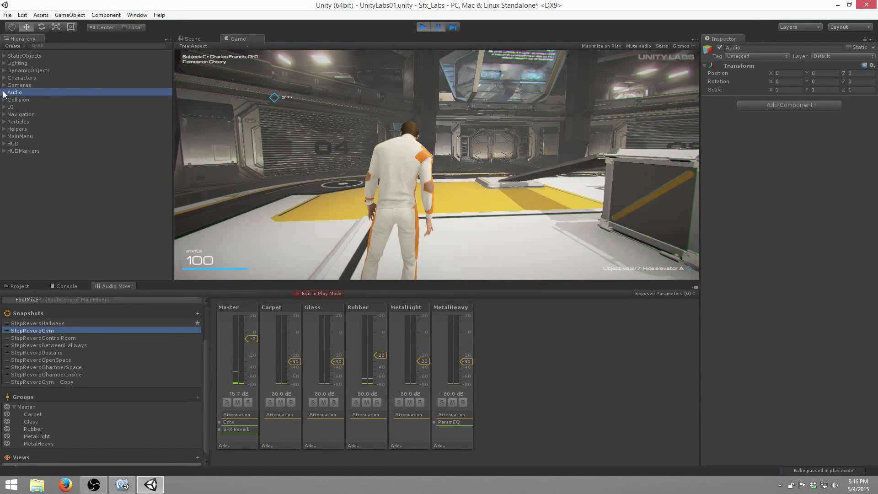
click(4, 93)
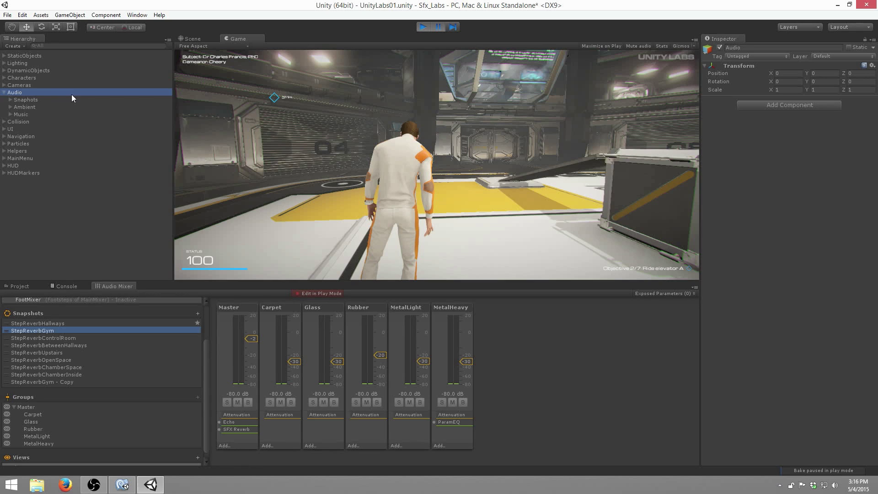
click(39, 100)
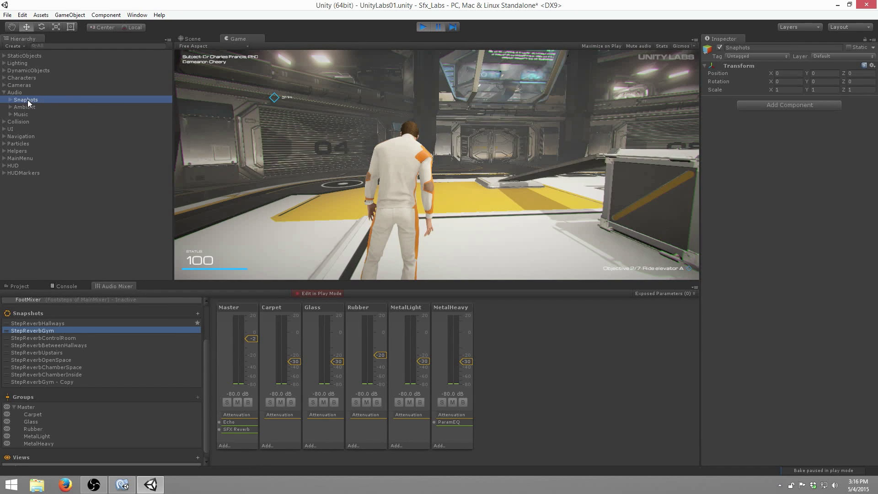
click(27, 100)
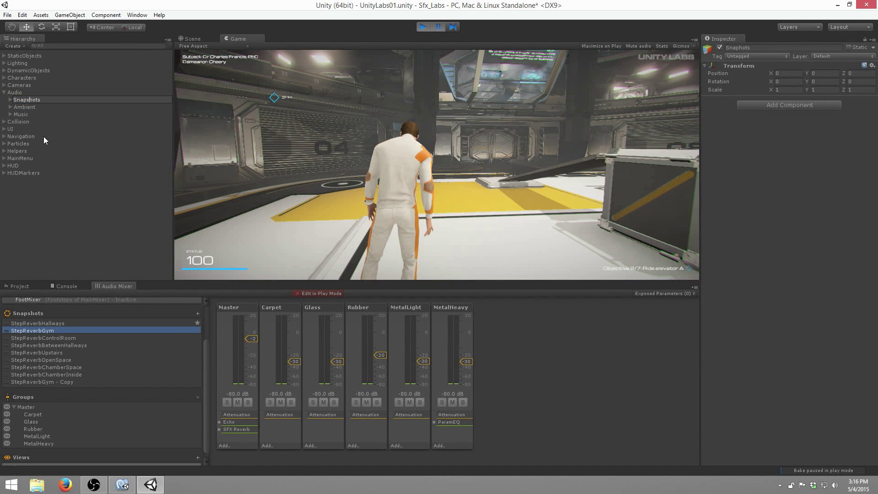
key(Return)
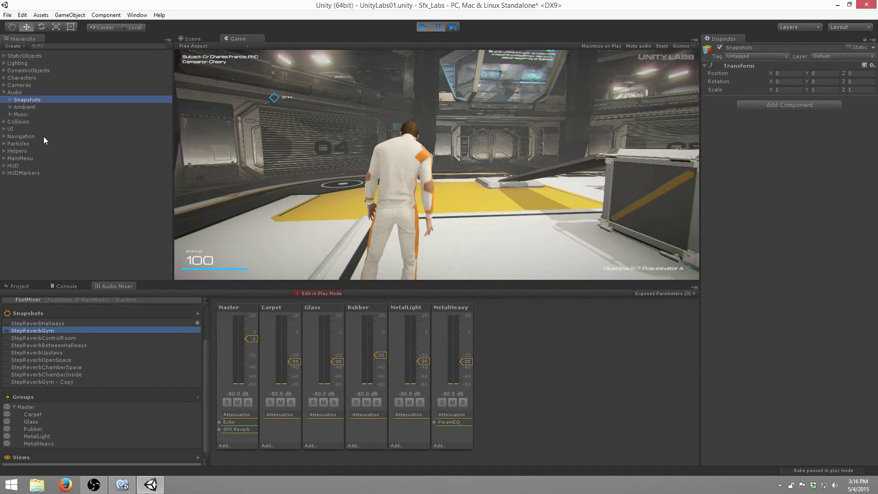
click(10, 100)
scroll(81, 145, down, 3)
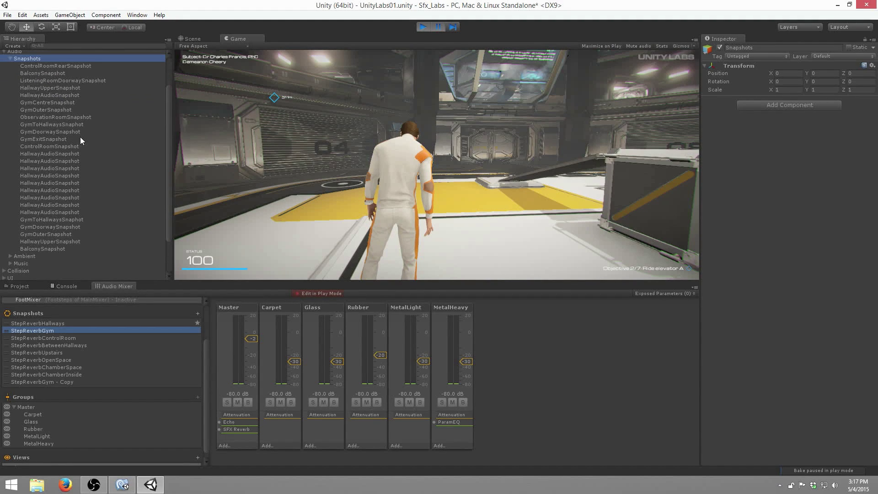
scroll(92, 73, up, 1)
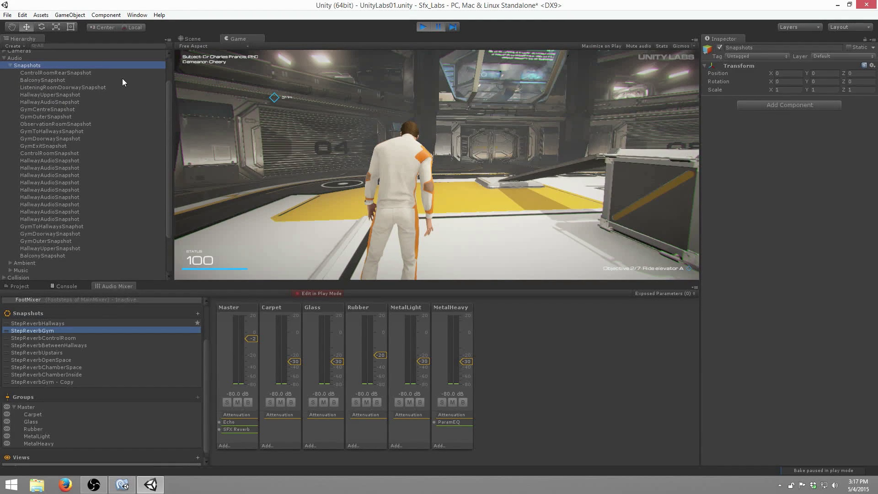
click(77, 110)
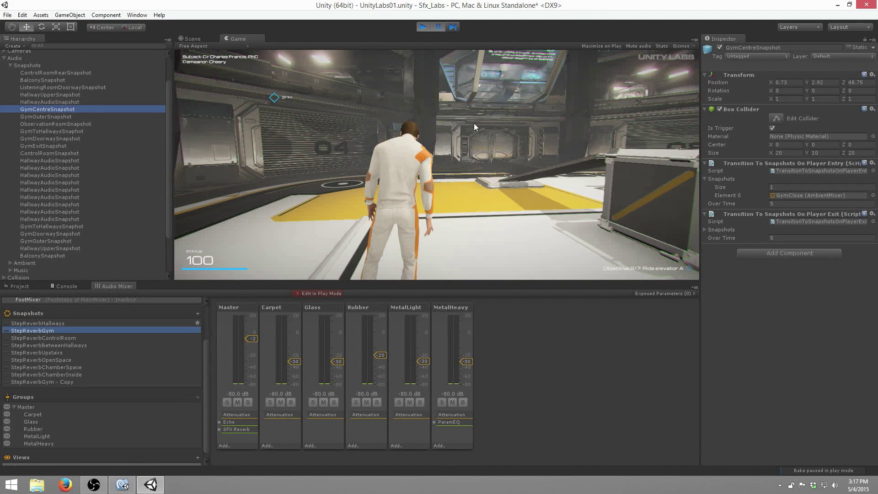
- Show the Scene view with Wireframe shading
click(193, 39)
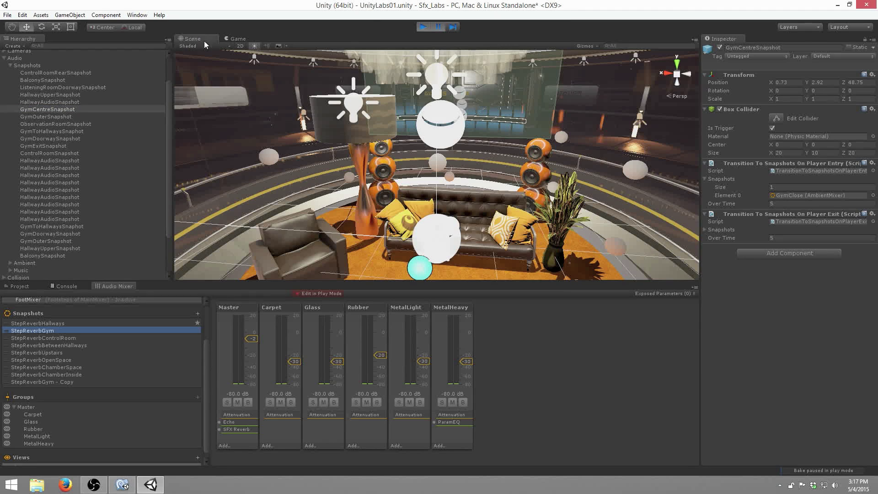
click(205, 46)
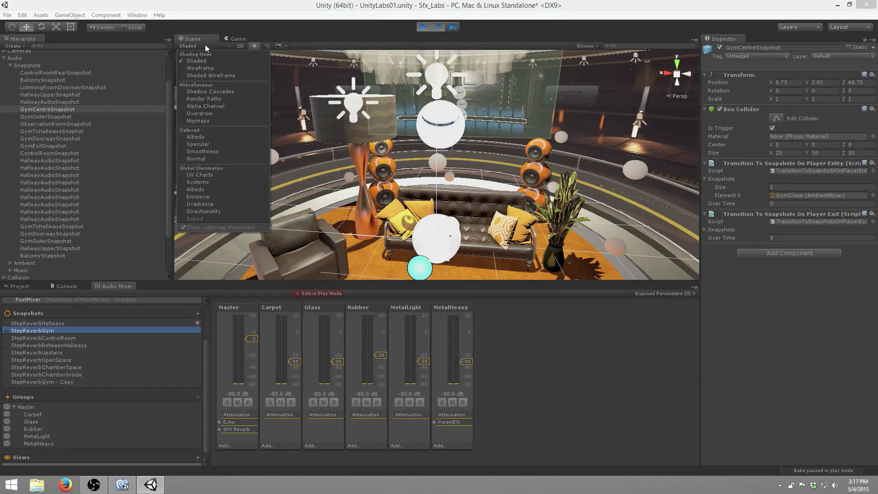
click(222, 68)
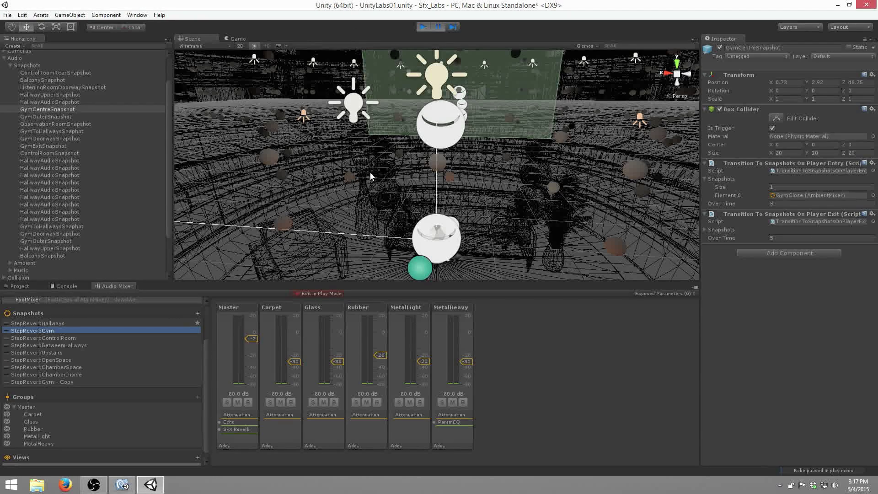
- Frame GymCentreSnapshot in the scene and examine its trigger box collider in the gym from several angles
key(f)
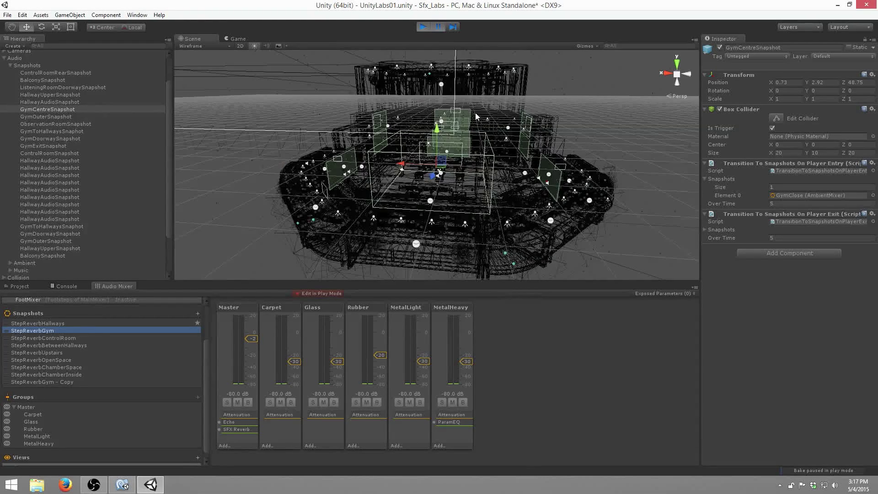
click(71, 110)
click(457, 119)
alt+drag(495, 81, 415, 172)
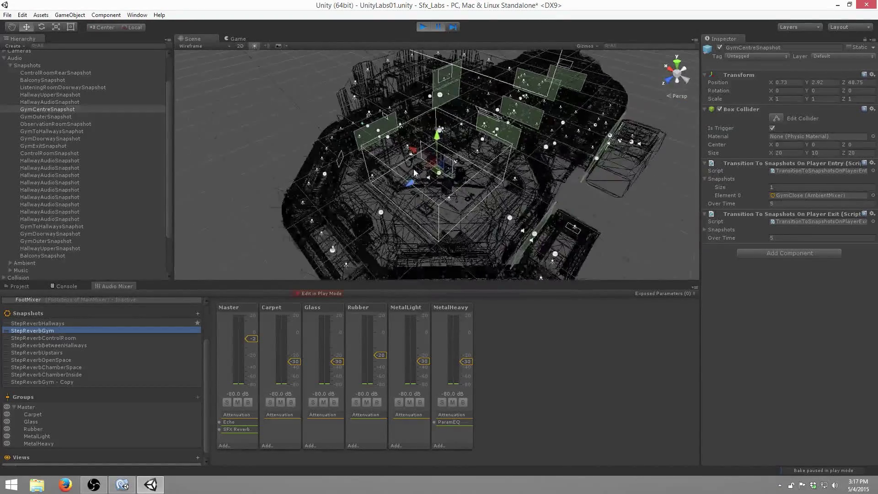
scroll(415, 172, up, 5)
alt+drag(418, 137, 521, 62)
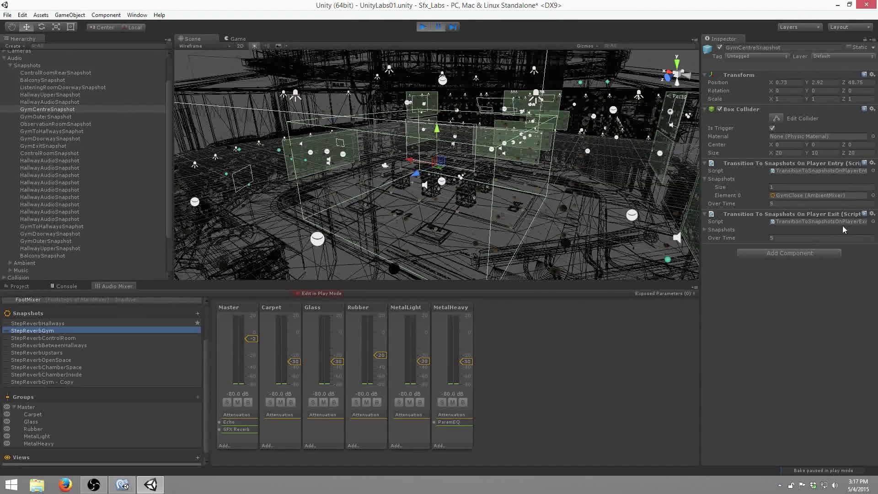
- Open GymCentreSnapshot's TransitionToSnapshotsOnPlayerEntry script in MonoDevelop and examine its code, highlighting the using UnityEngine.Audio line
click(817, 171)
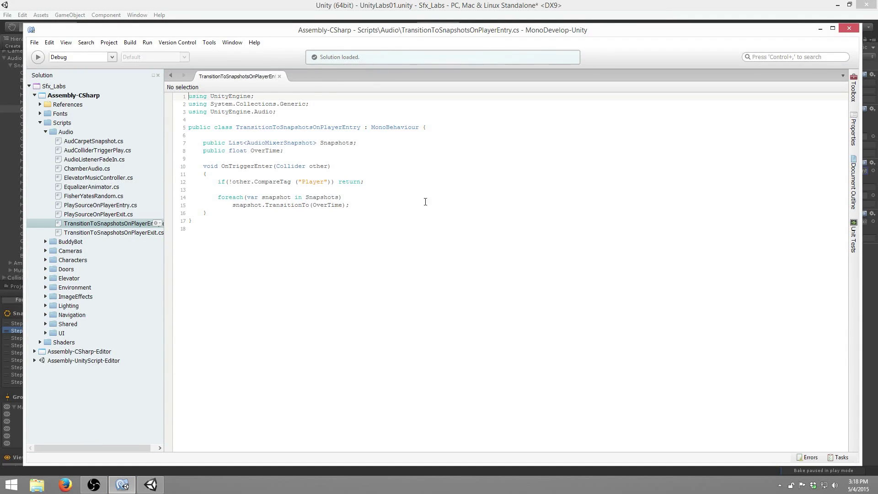
click(418, 172)
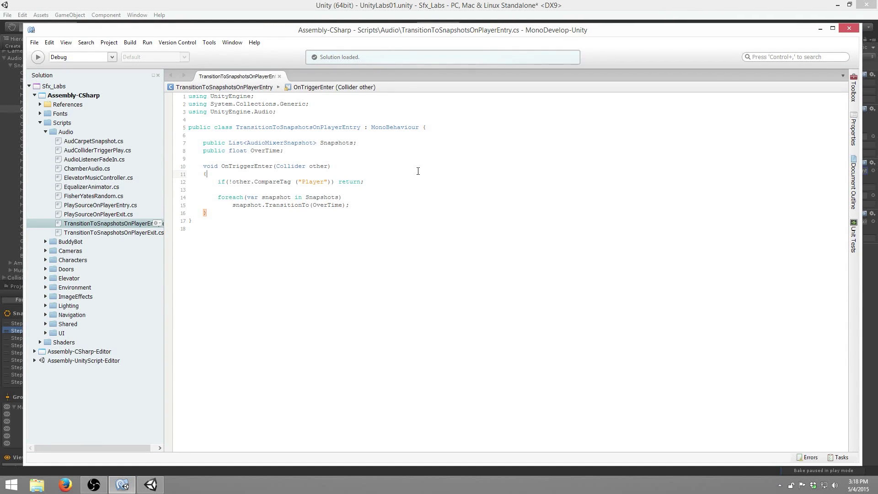
click(396, 137)
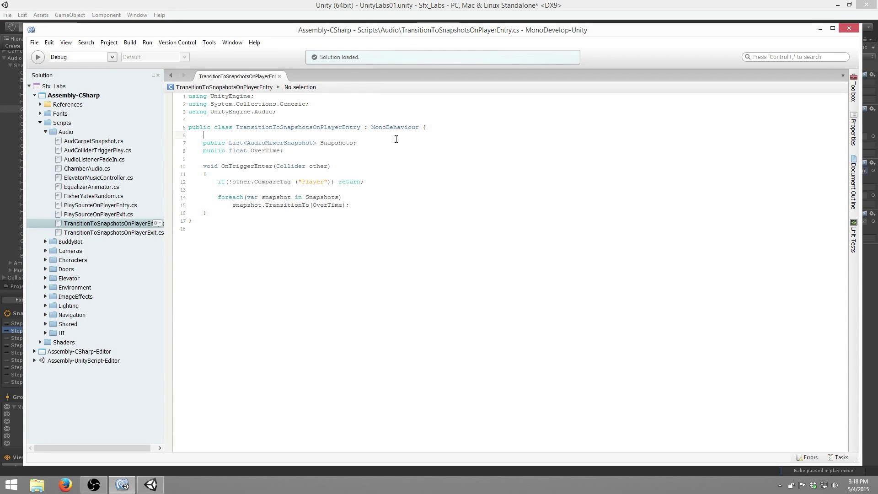
click(298, 104)
triple_click(292, 113)
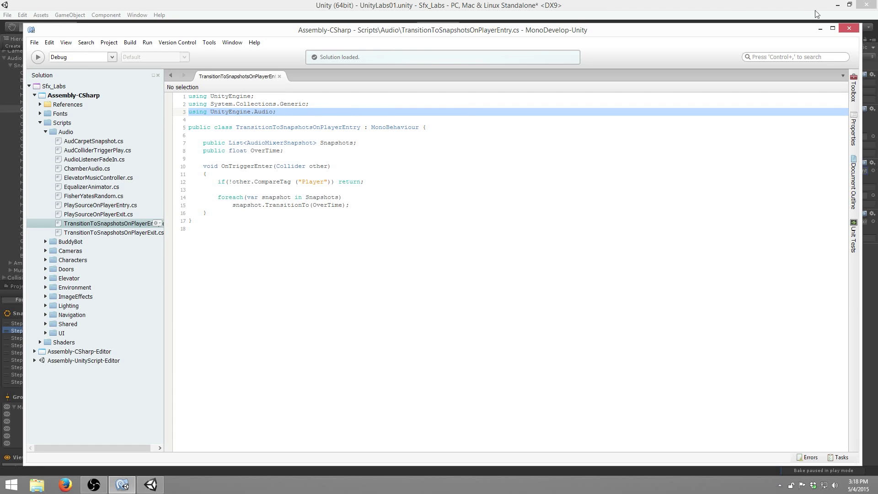
- Maximize the MonoDevelop window and enlarge the code text by three zoom levels
click(833, 28)
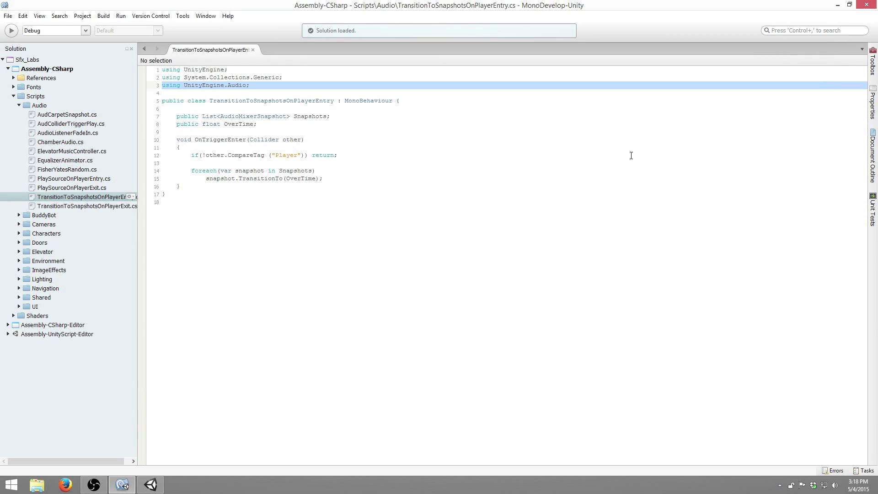
click(41, 16)
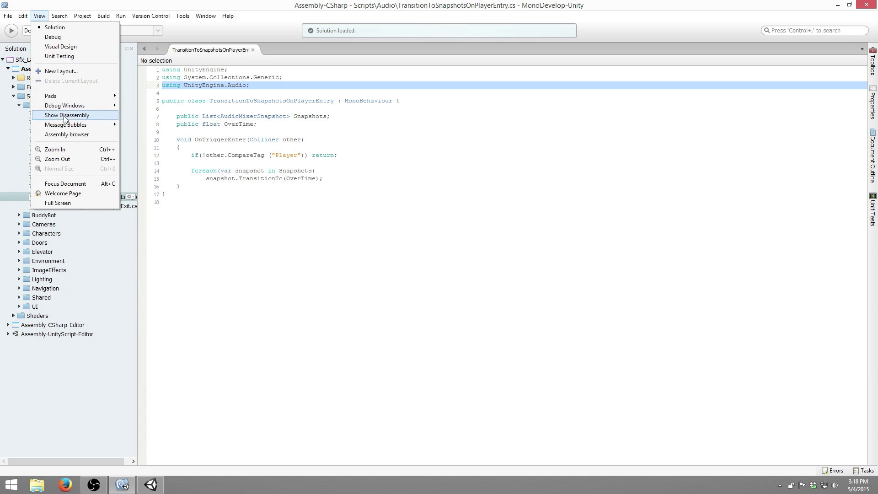
click(73, 149)
click(40, 16)
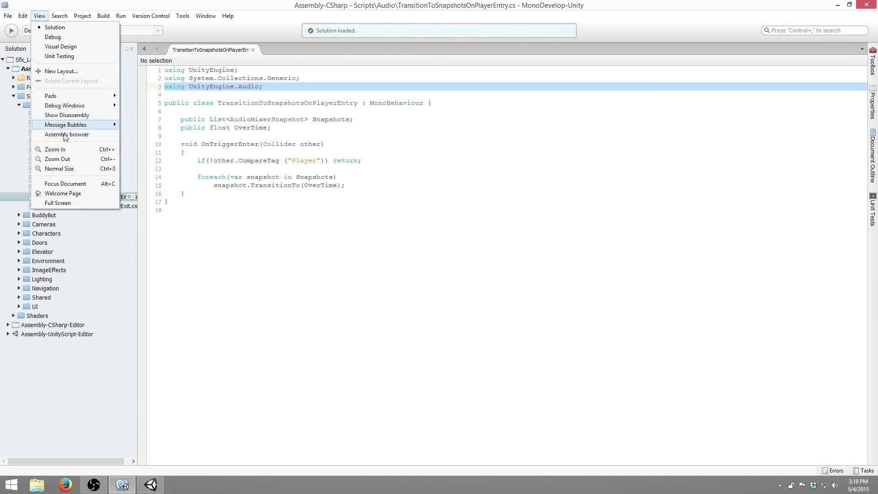
click(57, 150)
click(40, 17)
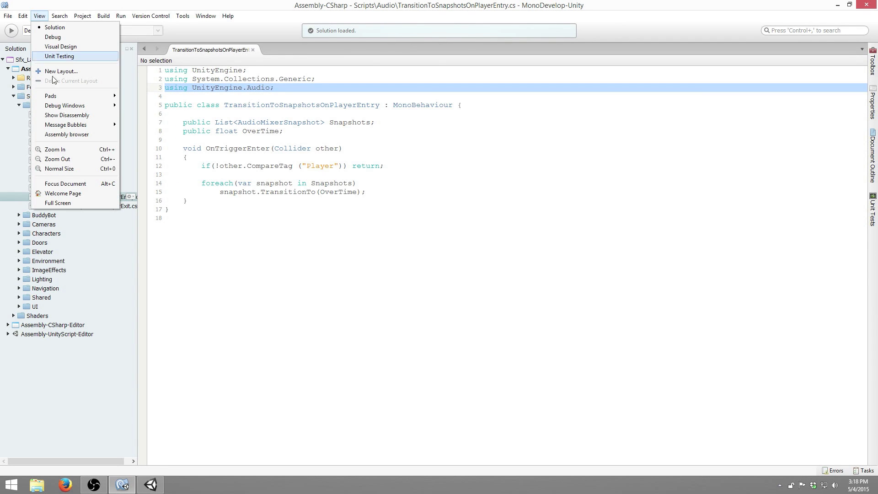
click(58, 149)
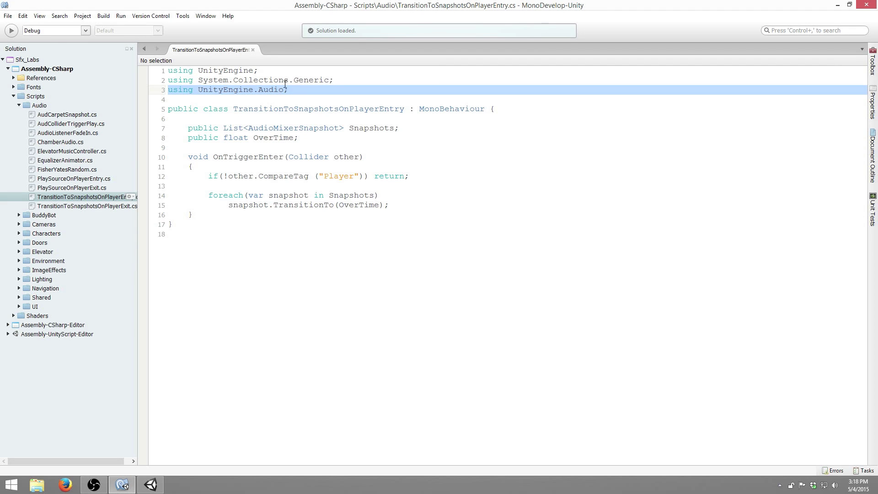
- Examine the public Snapshots list declaration in the script, highlighting its AudioMixerSnapshot type
click(328, 90)
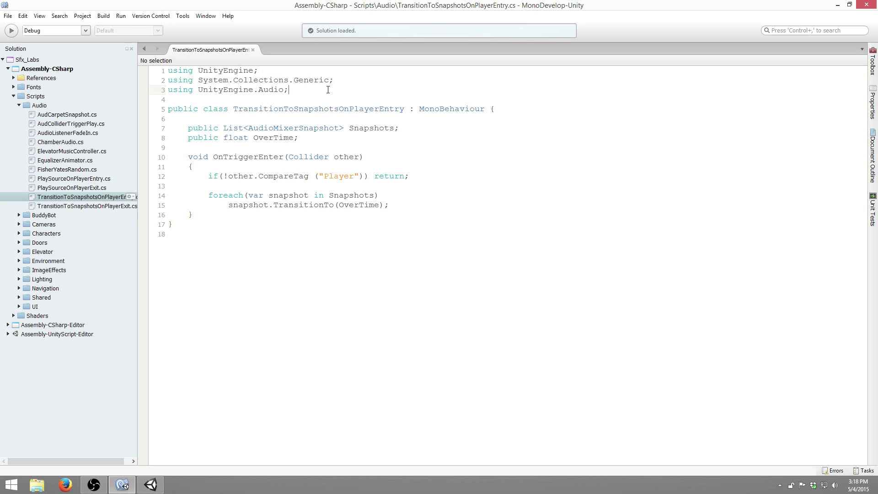
click(188, 130)
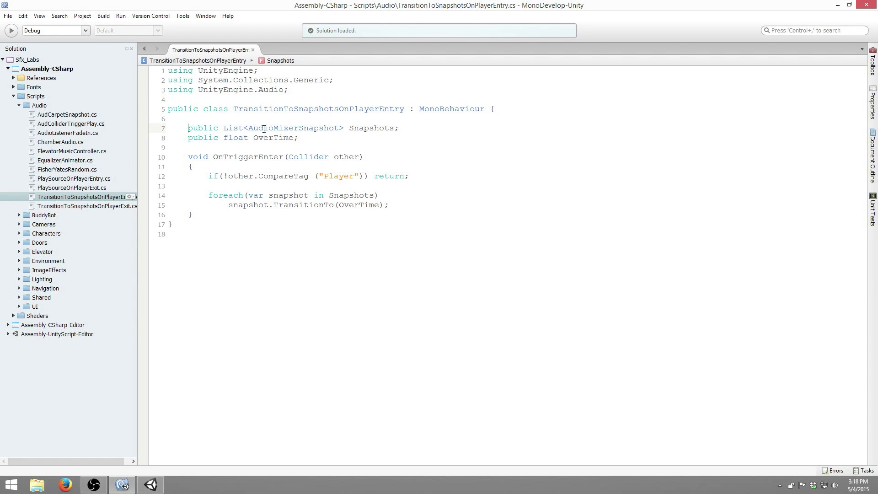
drag(249, 129, 341, 129)
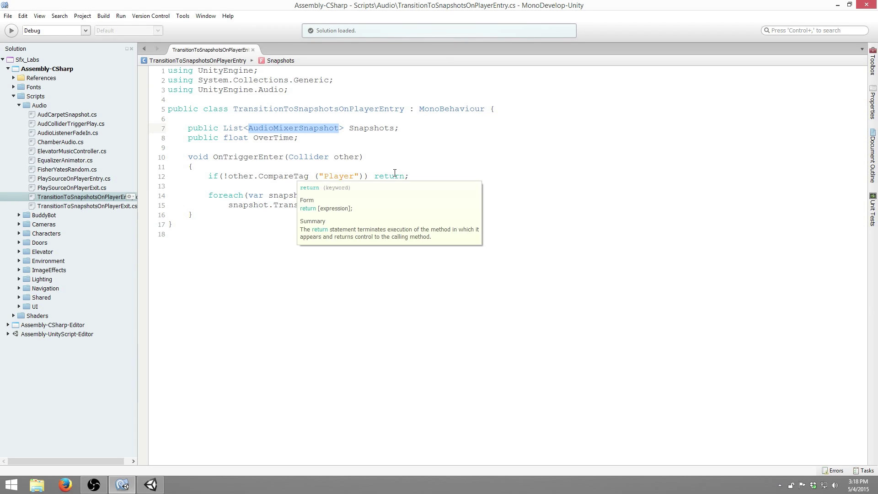
click(466, 129)
- Switch to Unity and examine the snapshots inside AmbientMixer in the project's Audio Mixers folder, collapsing the mixer when done
key(alt+Tab)
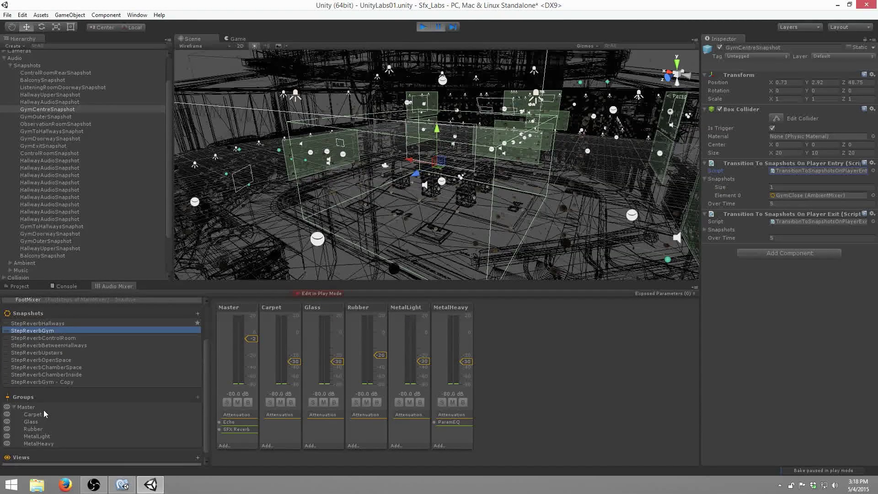
click(67, 287)
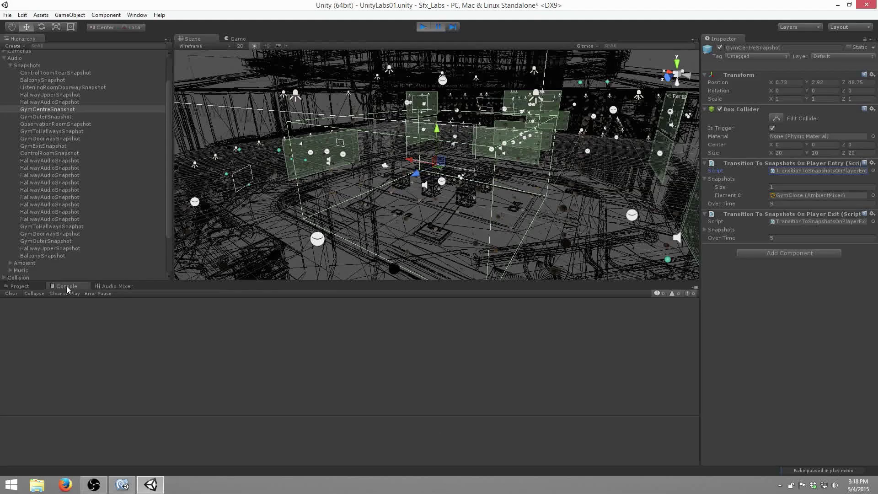
click(23, 285)
click(55, 381)
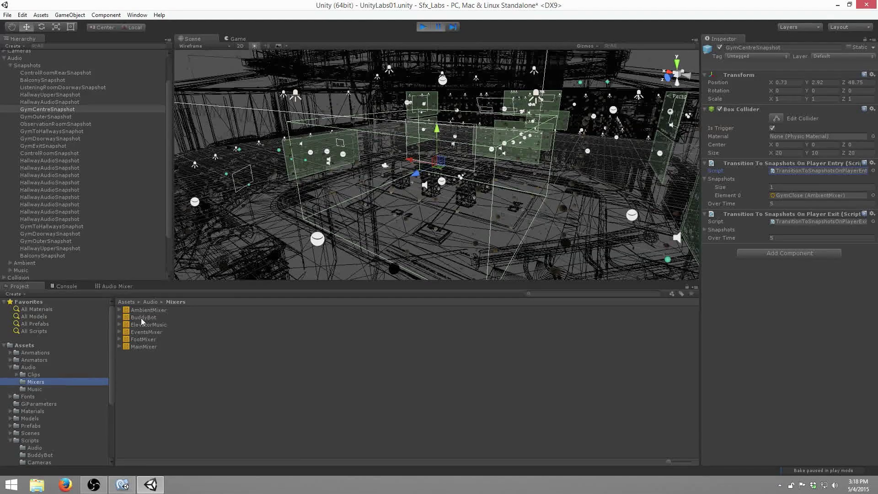
click(119, 310)
scroll(101, 398, down, 4)
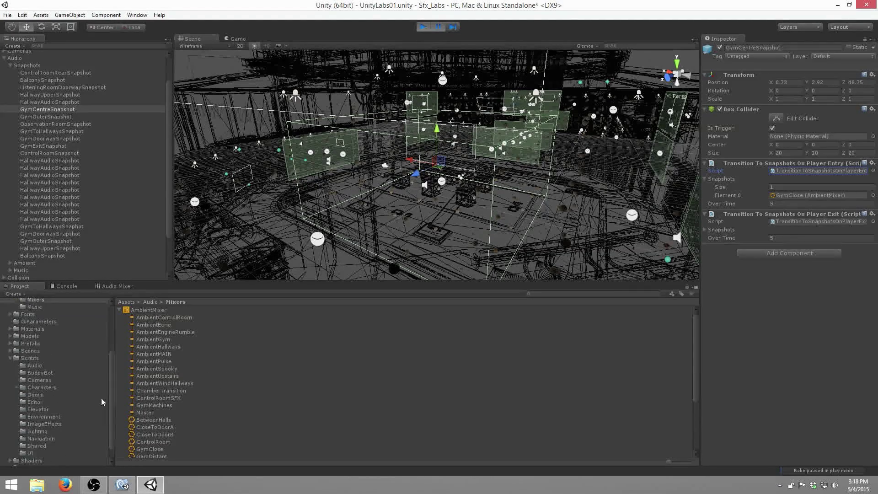
click(165, 426)
scroll(163, 423, down, 4)
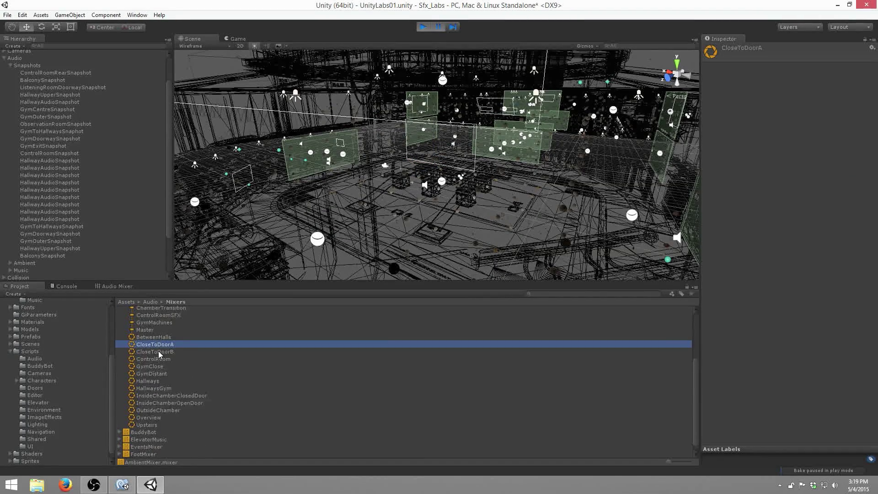
scroll(158, 350, up, 4)
click(120, 310)
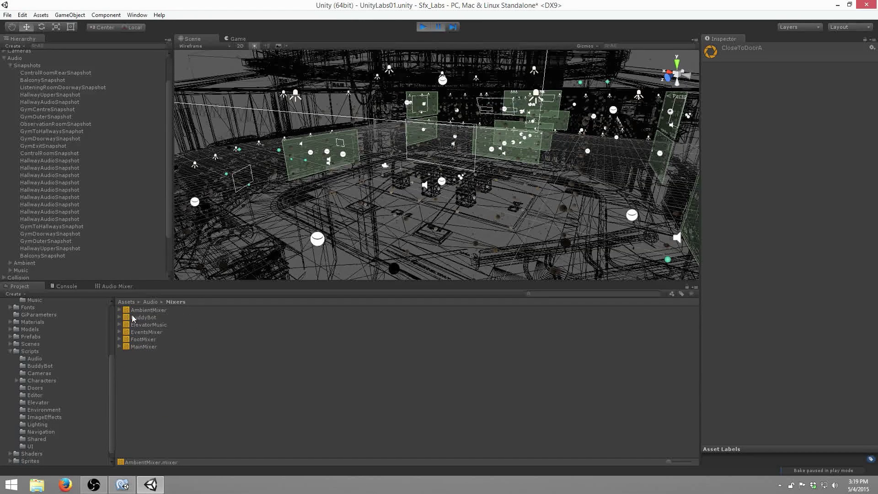
- Switch to MonoDevelop and examine the Snapshots list, the OverTime float and the OnTriggerEnter method, highlighting each in the code
key(alt+Tab)
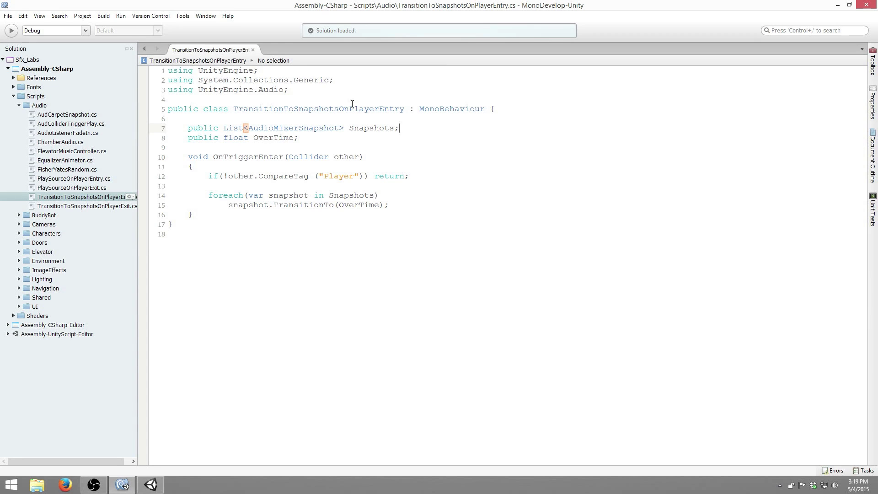
drag(186, 157, 260, 215)
drag(187, 128, 427, 127)
click(427, 131)
drag(189, 137, 299, 137)
click(317, 137)
drag(214, 157, 406, 155)
click(405, 155)
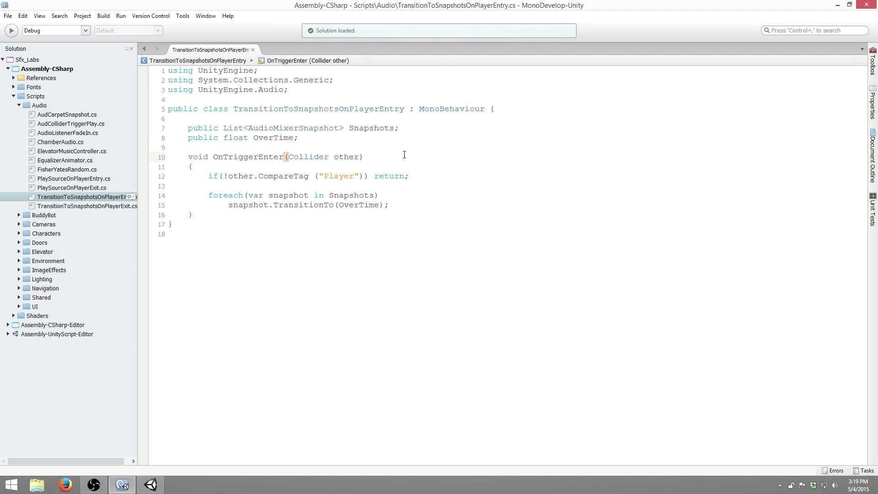
- Switch to Unity and compare the settings of ObservationRoomSnapshot, GymToHallwaysSnapshot, GymExitSnapshot and GymCentreSnapshot in the scene's Snapshots group
key(alt+Tab)
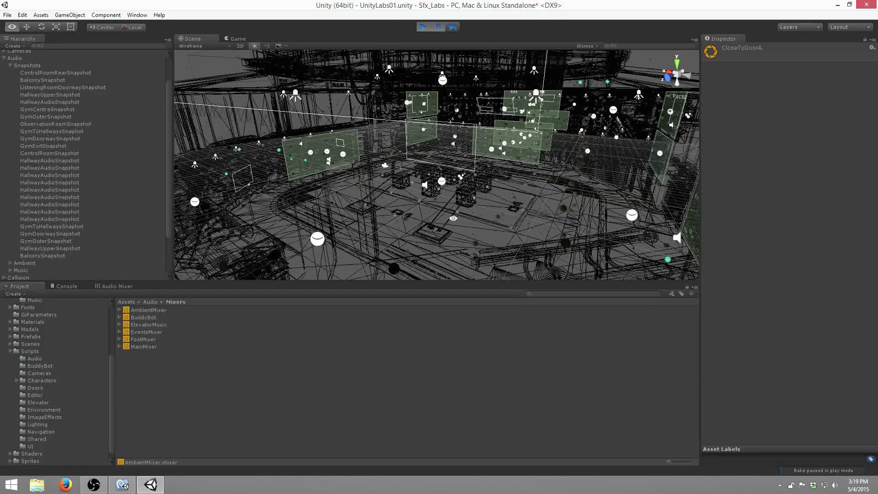
click(105, 151)
click(103, 125)
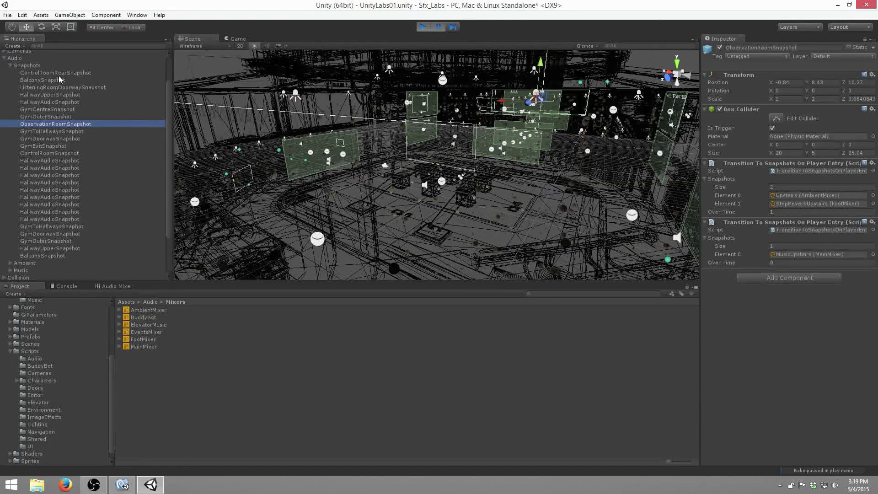
scroll(58, 89, down, 2)
scroll(59, 89, up, 4)
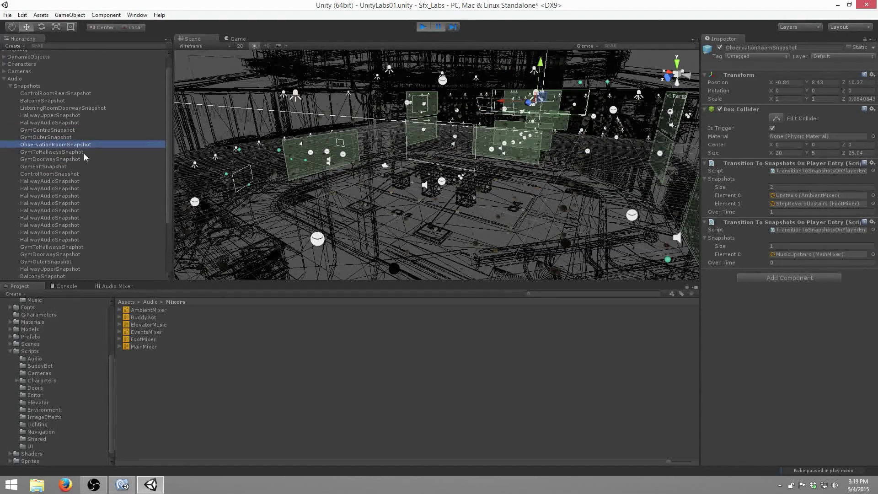
click(83, 152)
click(83, 165)
click(85, 130)
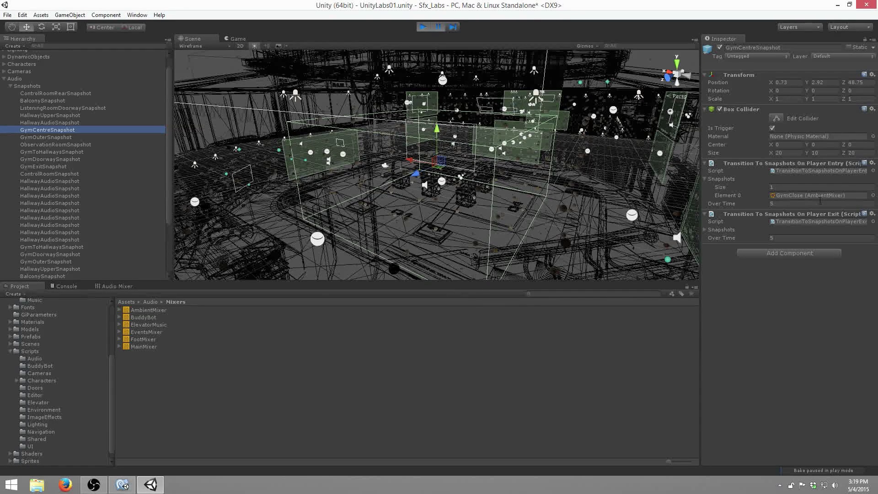
- Switch to MonoDevelop and examine the Player tag check with its return statement and the foreach loop over Snapshots
key(alt+Tab)
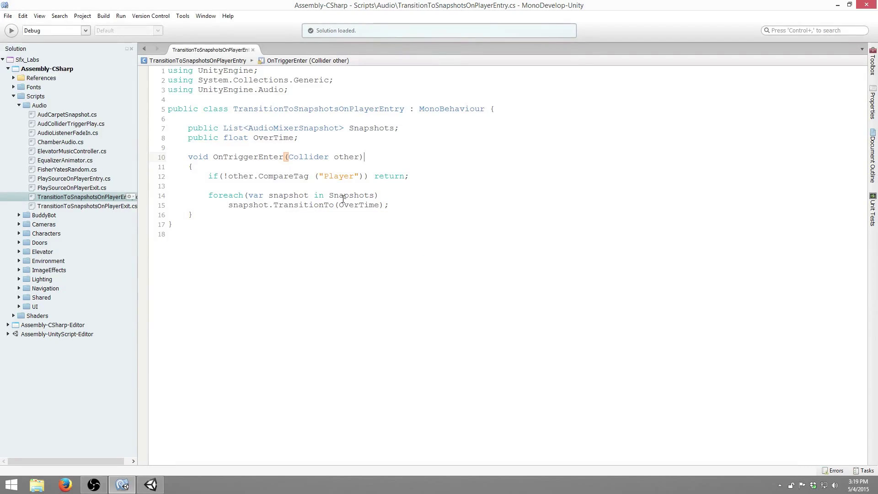
click(209, 176)
drag(373, 176, 441, 178)
click(443, 179)
drag(208, 195, 403, 207)
click(405, 208)
click(209, 195)
- Check GymCentreSnapshot's snapshot list in Unity, and examine each part of the script's snapshot.TransitionTo(OverTime) line in MonoDevelop
key(alt+Tab)
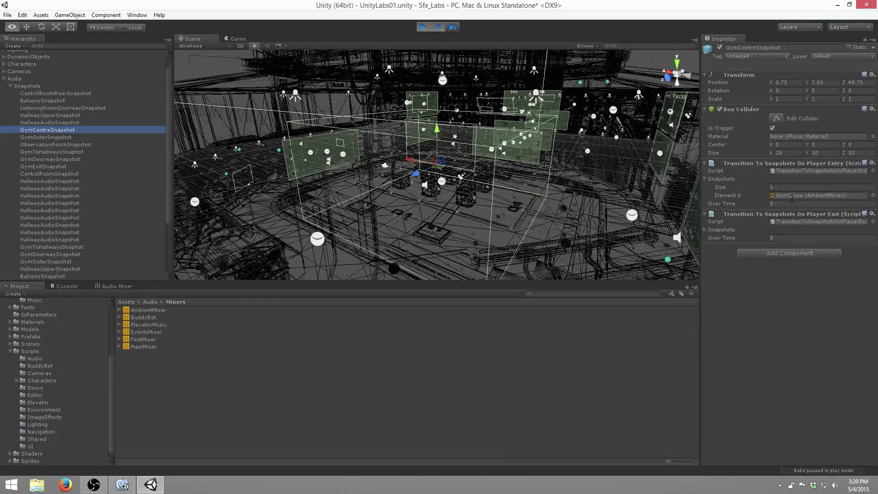
key(alt+Tab)
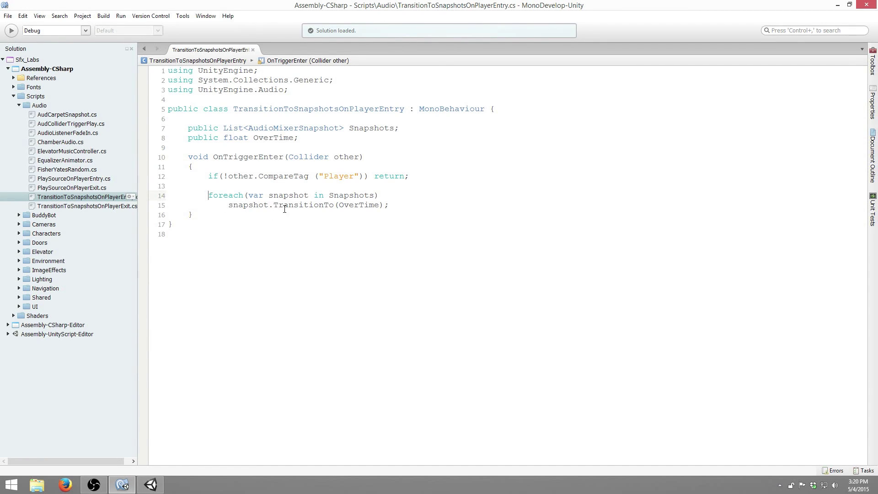
drag(273, 205, 414, 204)
click(245, 206)
double_click(246, 204)
click(246, 206)
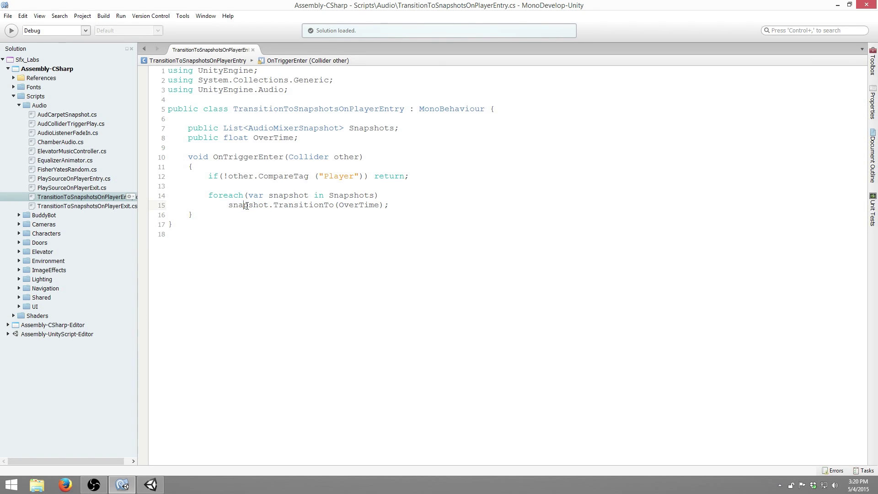
double_click(313, 206)
double_click(361, 207)
click(402, 206)
- Switch to Unity, frame HallwayAudioSnapshot in the scene and examine its trigger box collider from several angles
key(alt+Tab)
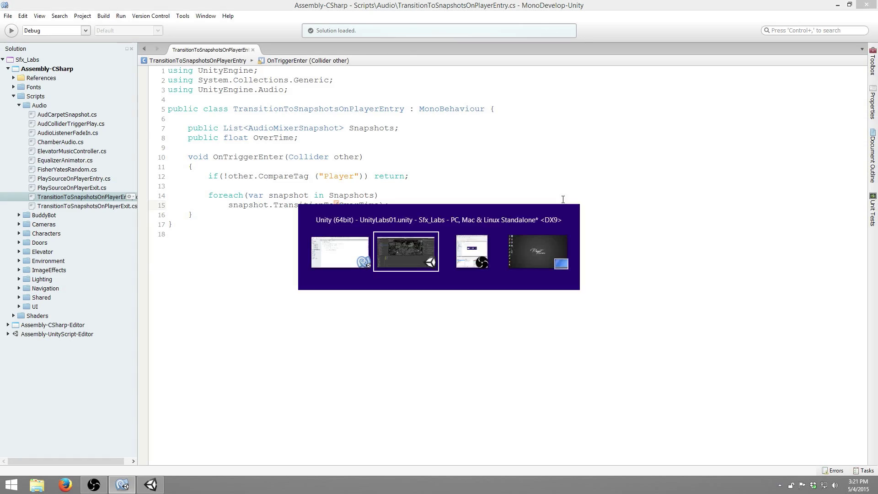
scroll(315, 161, down, 10)
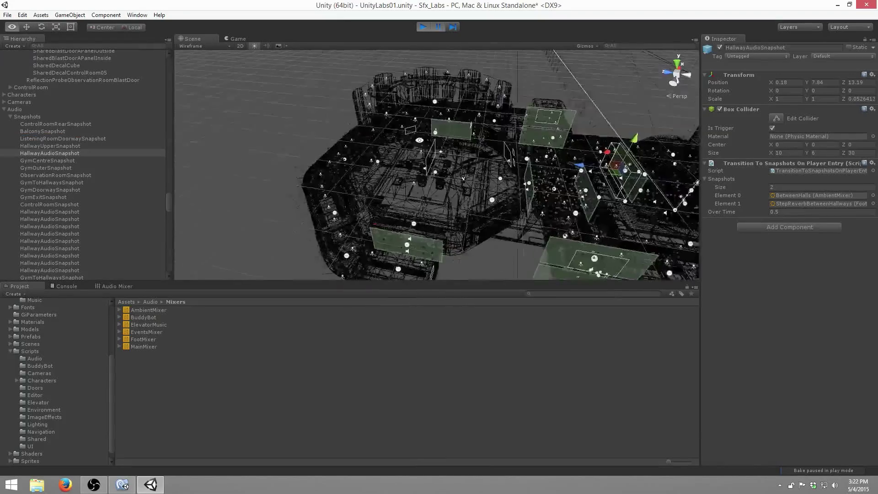
alt+drag(398, 129, 424, 127)
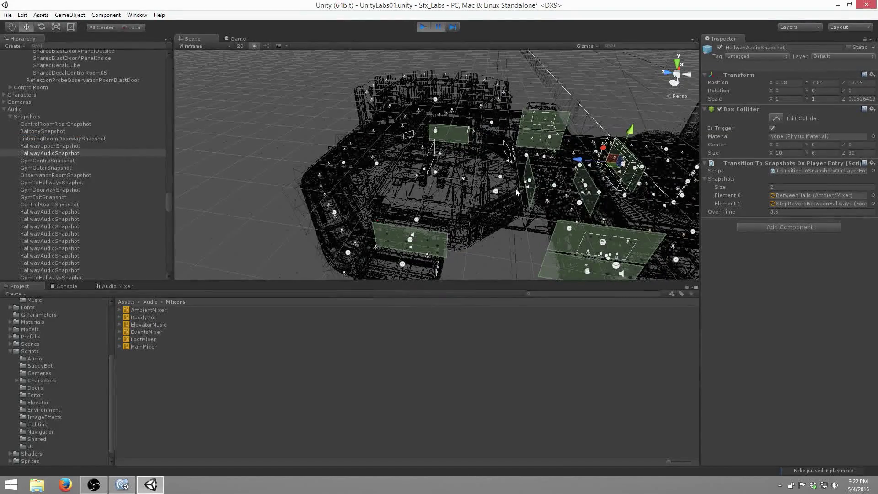
key(f)
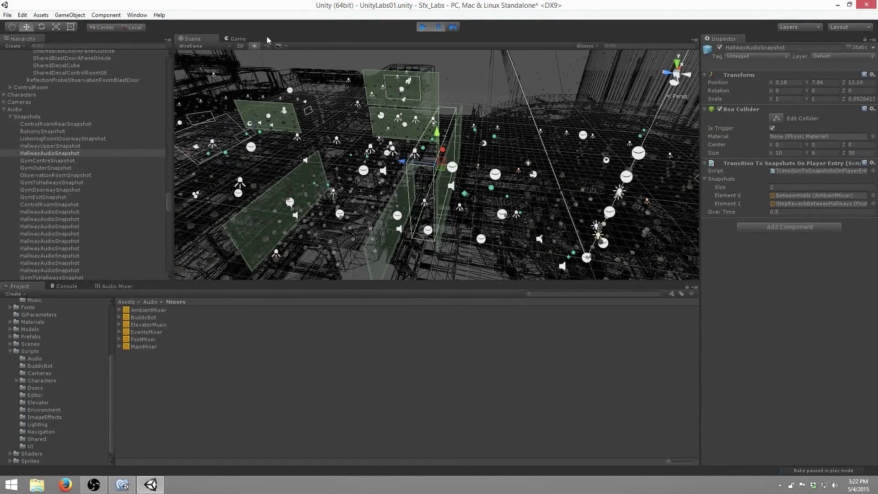
alt+drag(392, 132, 444, 142)
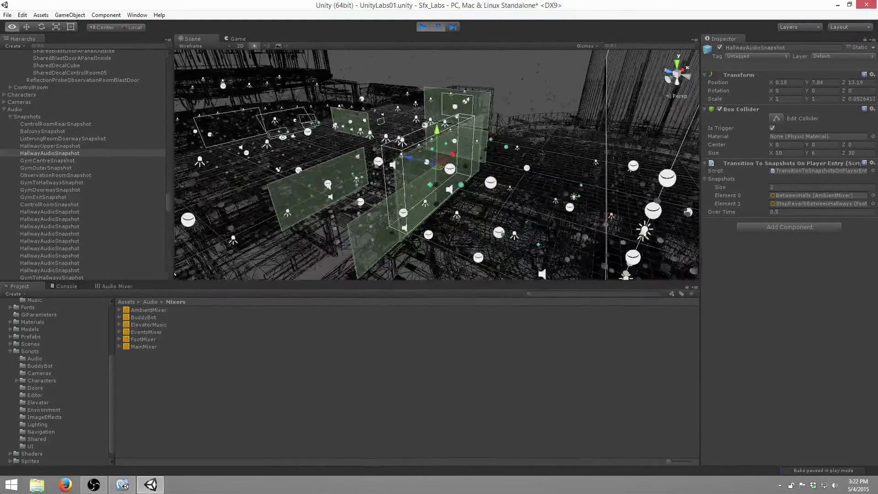
- Show the Scene view with Shaded shading
click(206, 46)
click(197, 60)
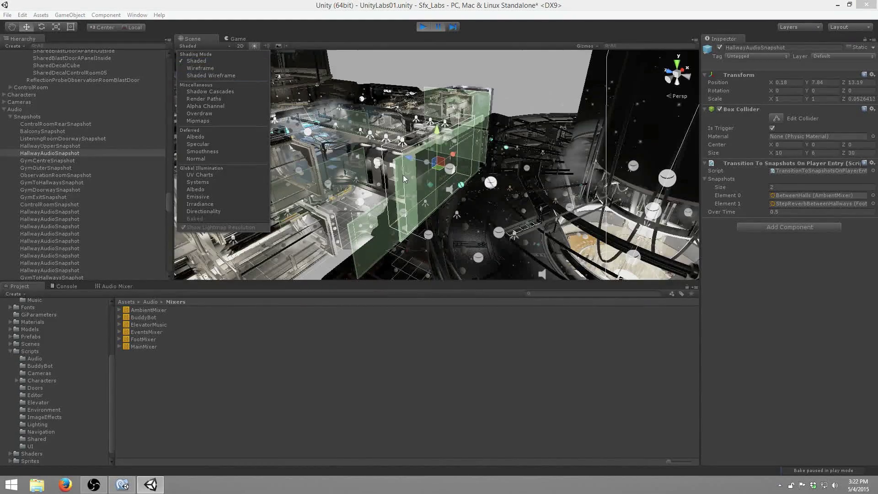
click(382, 150)
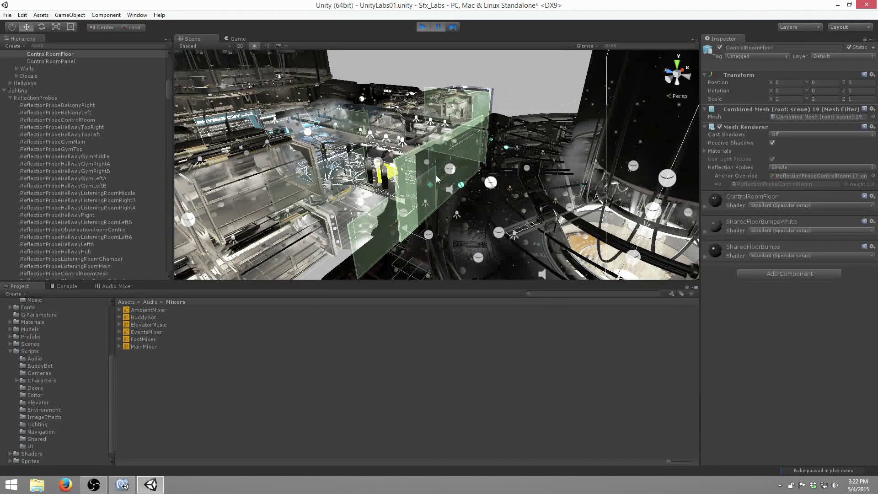
- Collapse StaticObjects, Lighting and DynamicObjects in the scene hierarchy and select ControlRoomRearSnapshot in the Audio Snapshots group
scroll(81, 117, up, 15)
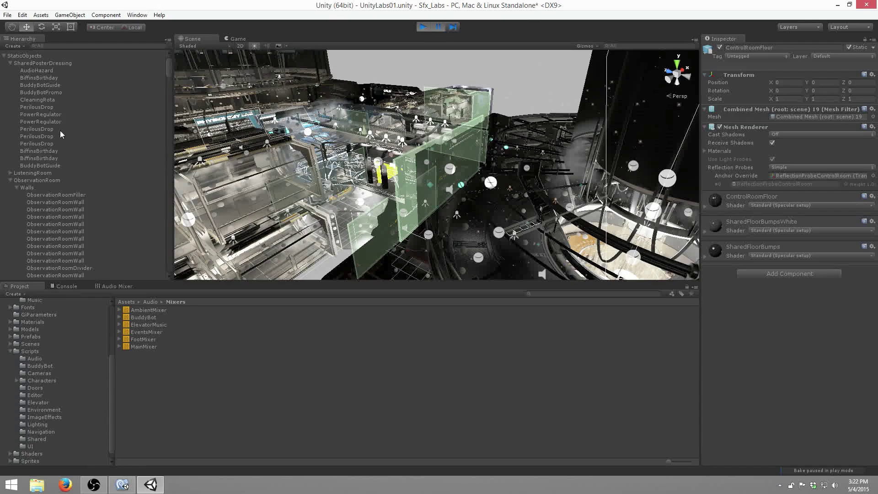
scroll(59, 130, up, 5)
click(5, 56)
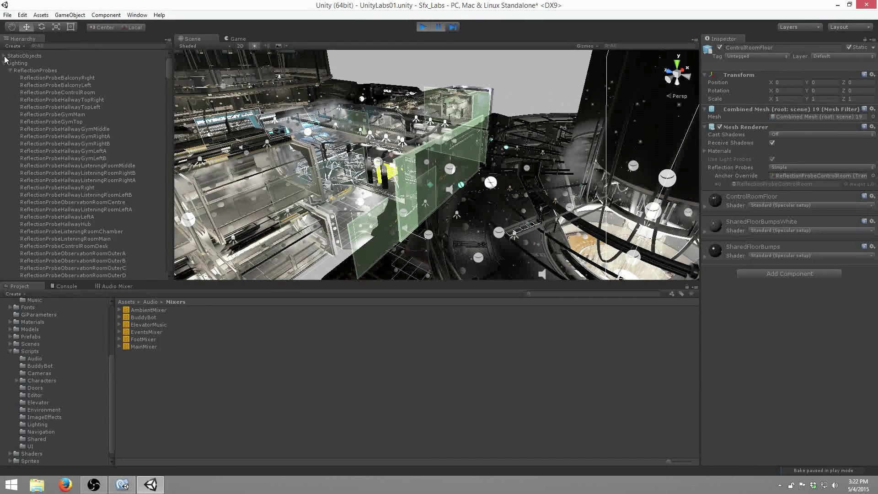
click(4, 64)
click(6, 71)
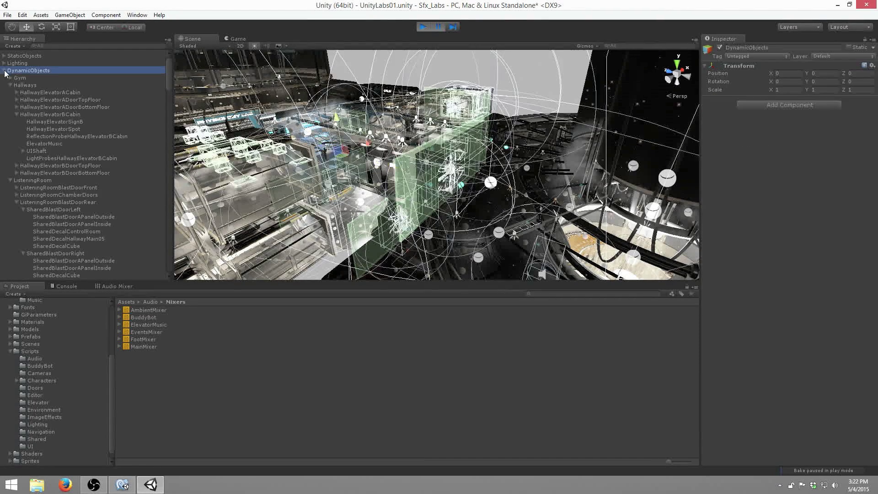
click(5, 71)
click(62, 104)
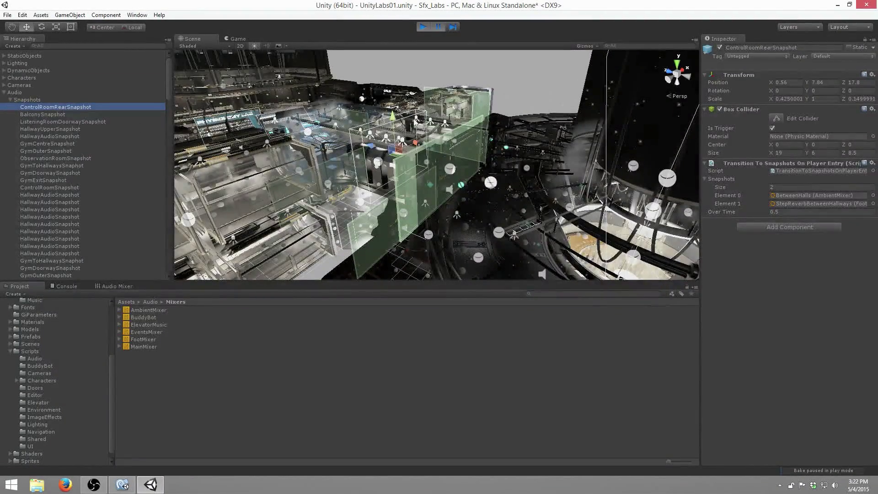
- Collapse the Snapshots group under Audio, then select and expand the Ambient group to list its sound objects
alt+drag(360, 120, 310, 87)
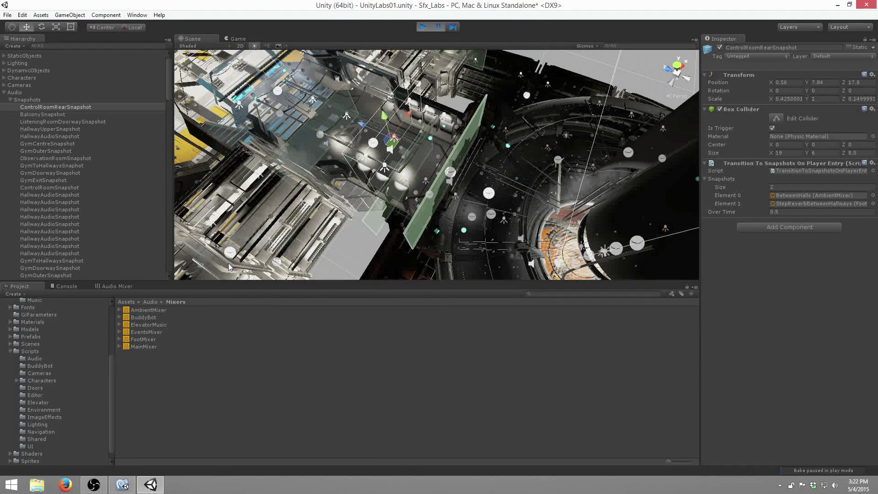
alt+drag(231, 269, 227, 274)
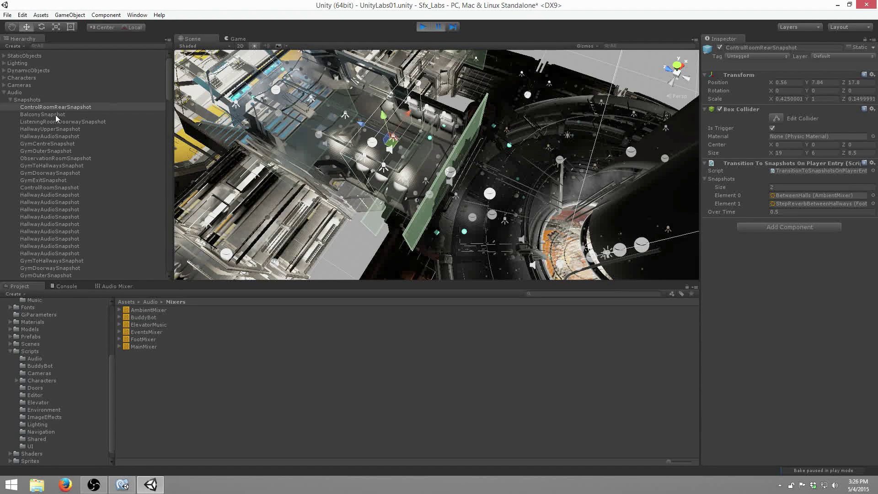
click(11, 100)
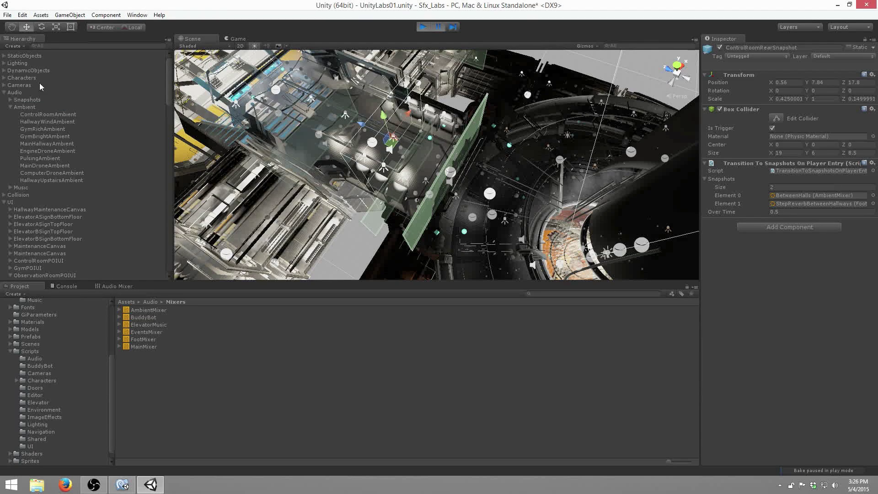
click(12, 107)
click(11, 108)
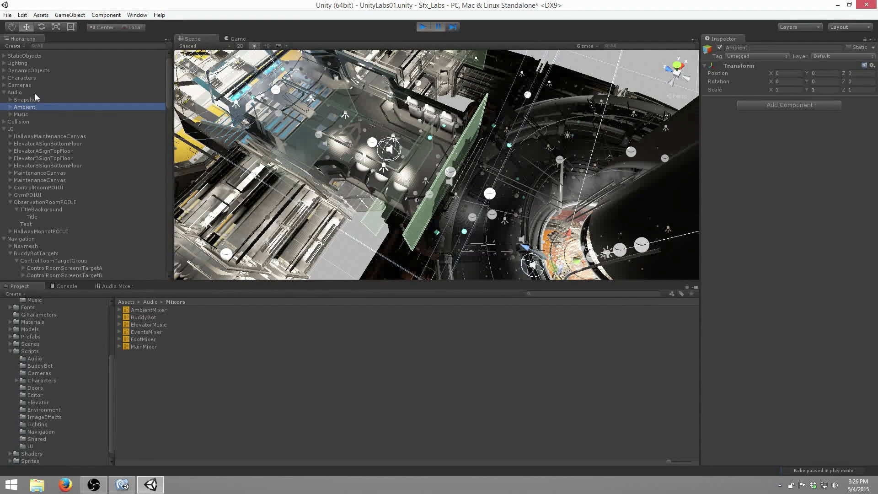
click(11, 107)
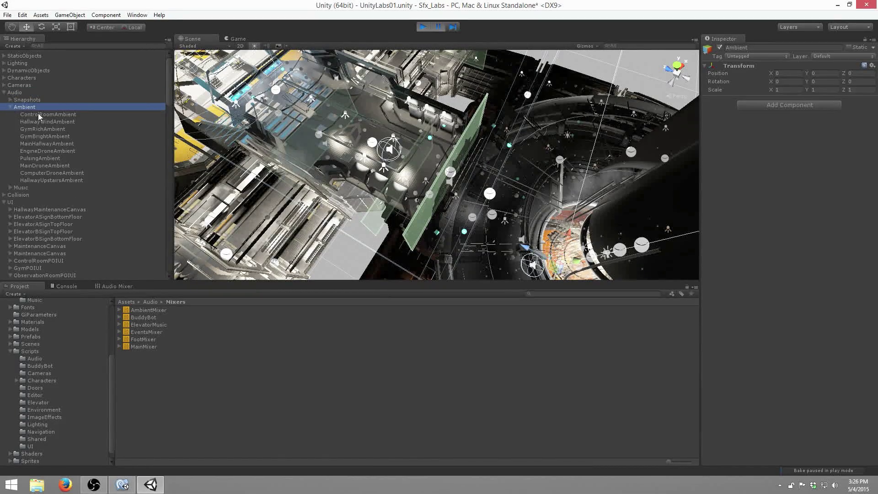
- Frame ControlRoomAmbient in the scene and examine its audio source placement and surroundings
double_click(68, 115)
scroll(428, 157, down, 6)
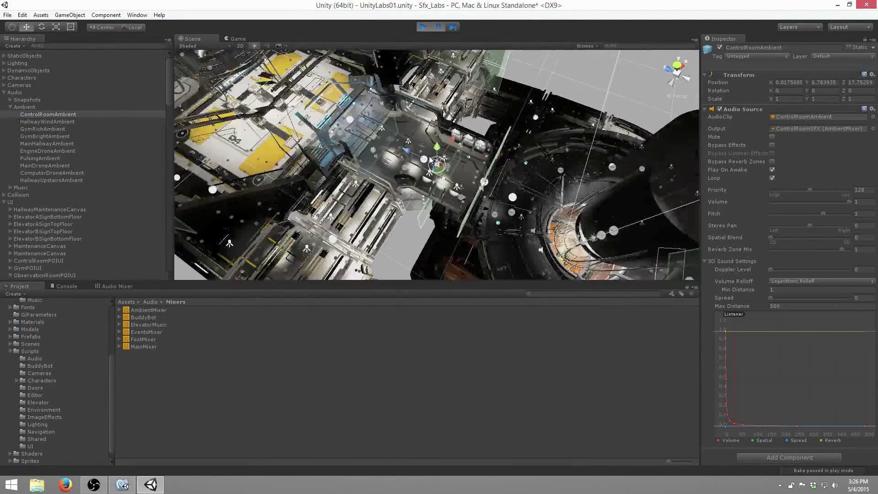
scroll(430, 159, up, 10)
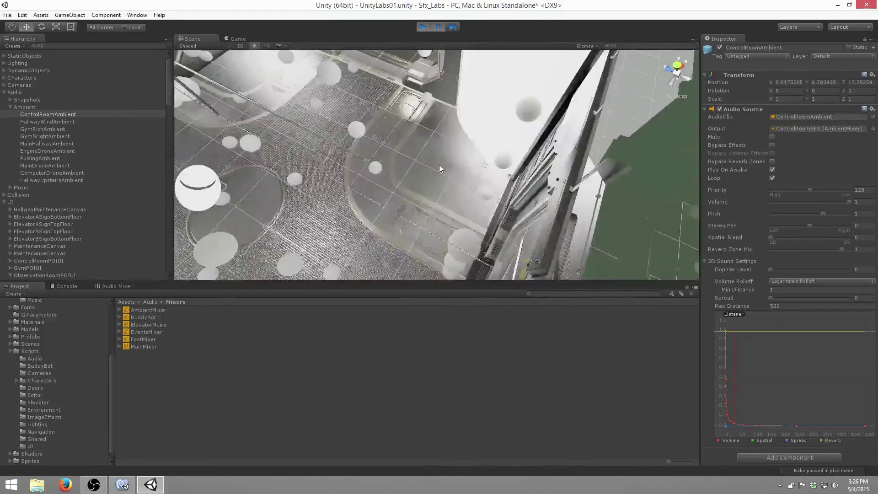
scroll(439, 169, down, 8)
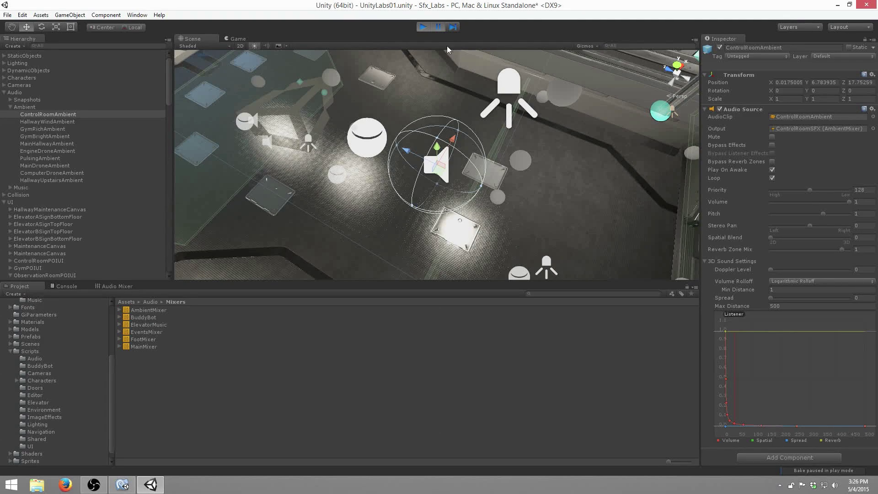
- Restart play mode, check ControlRoomAmbient's Audio Source enabled state, and walk the character into the hallway
click(424, 27)
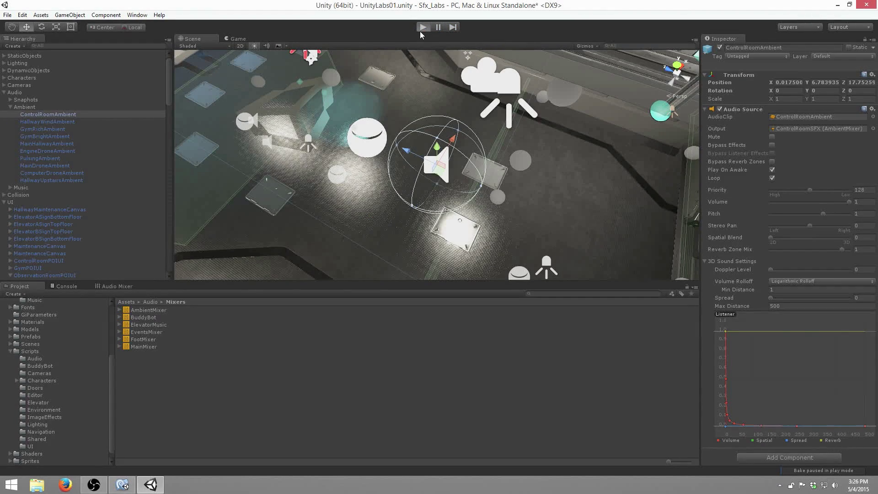
click(418, 26)
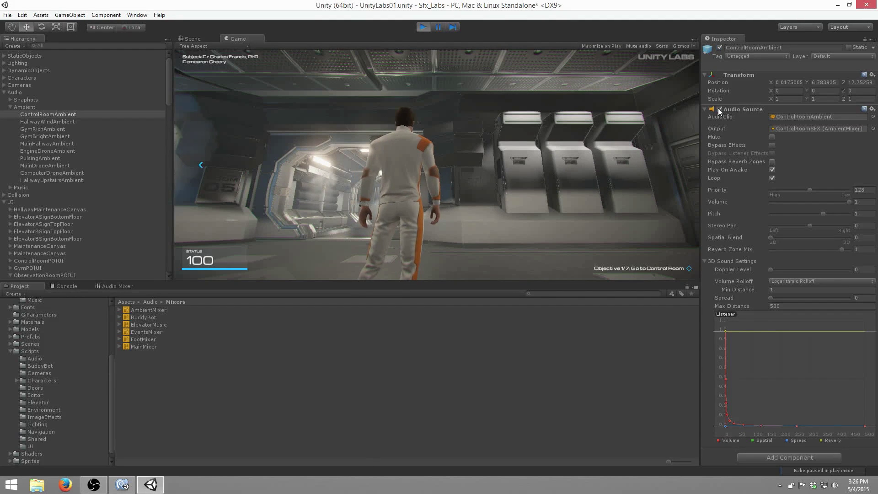
click(720, 109)
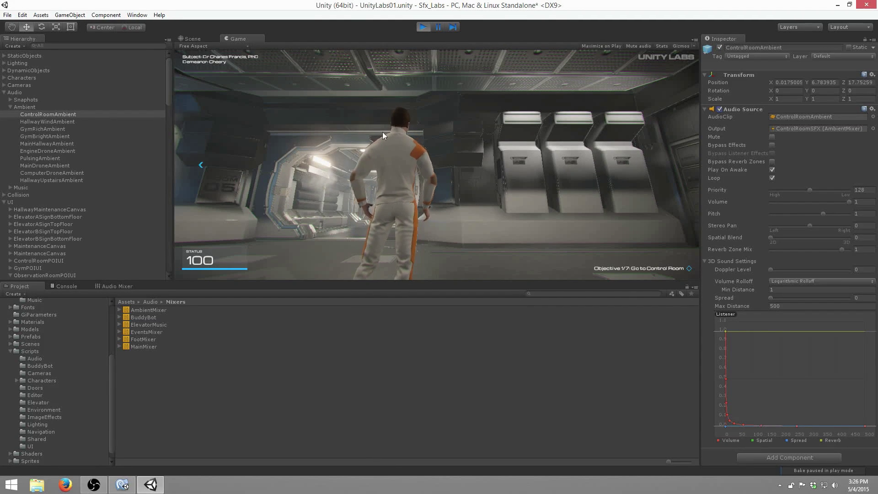
key(w)
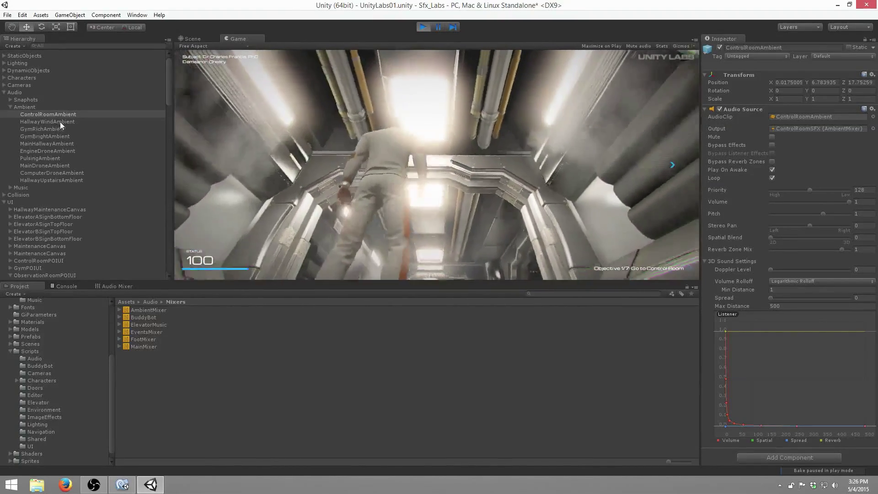
- Disable the HallwayWindAmbient, MainHallwayAmbient and PulsingAmbient objects during play, checking GymRichAmbient and EngineDroneAmbient in between
click(64, 121)
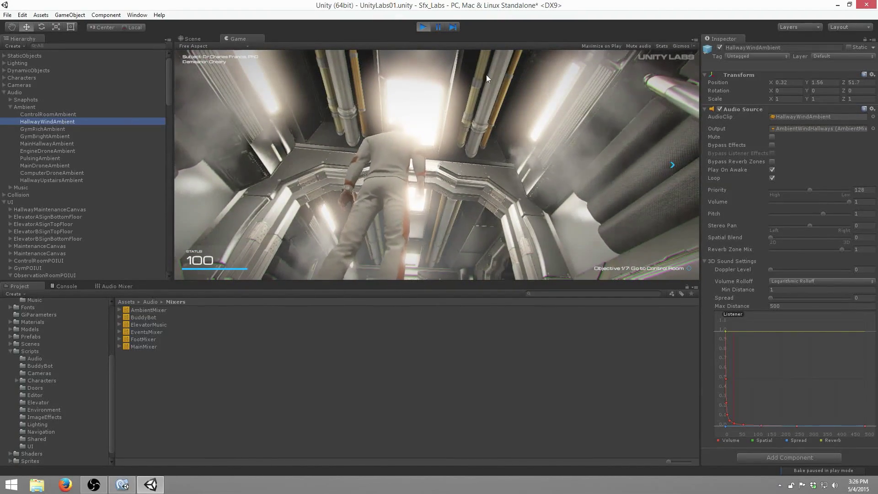
click(723, 46)
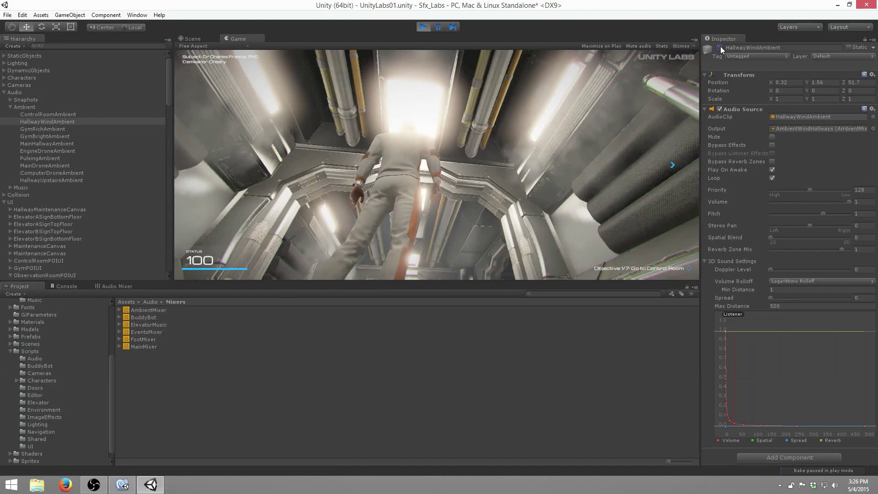
click(98, 128)
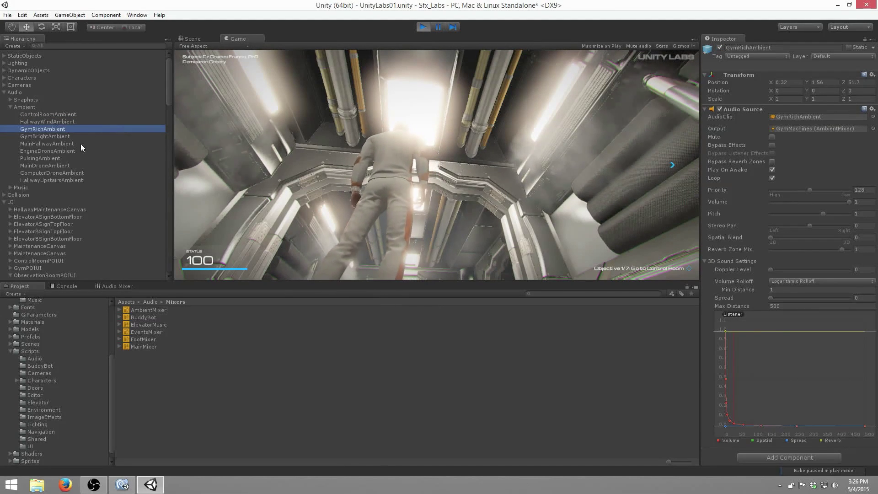
click(80, 144)
click(723, 46)
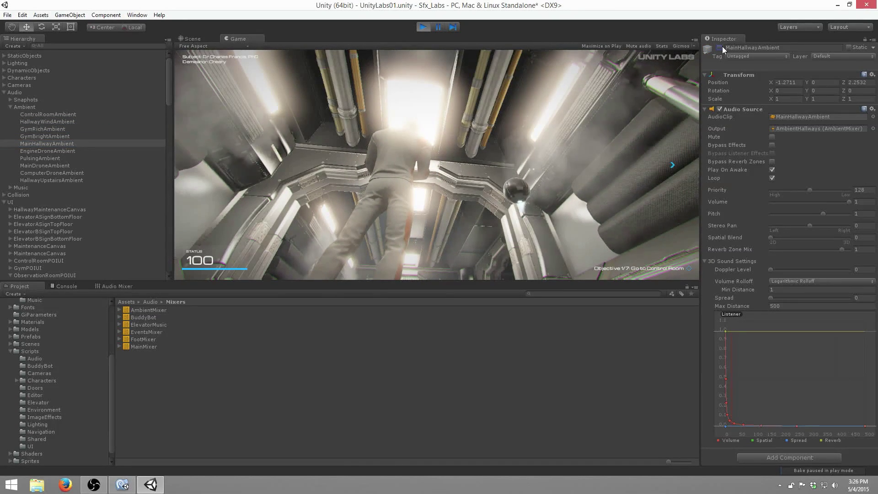
click(62, 151)
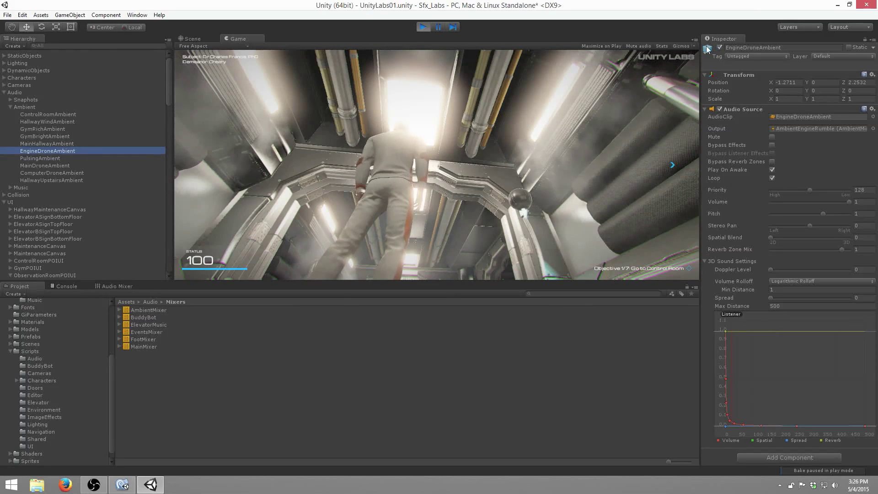
click(50, 157)
click(195, 159)
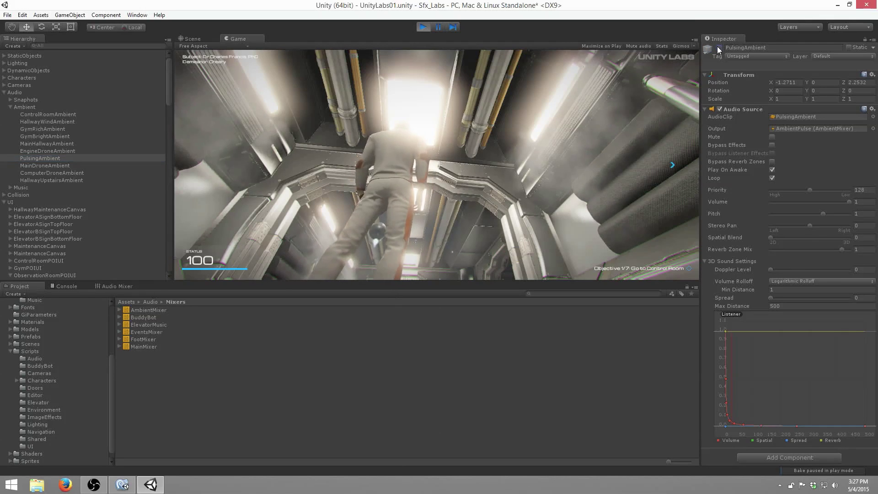
- Audition MainDroneAmbient by disabling and re-enabling the object twice, leaving it enabled
click(101, 166)
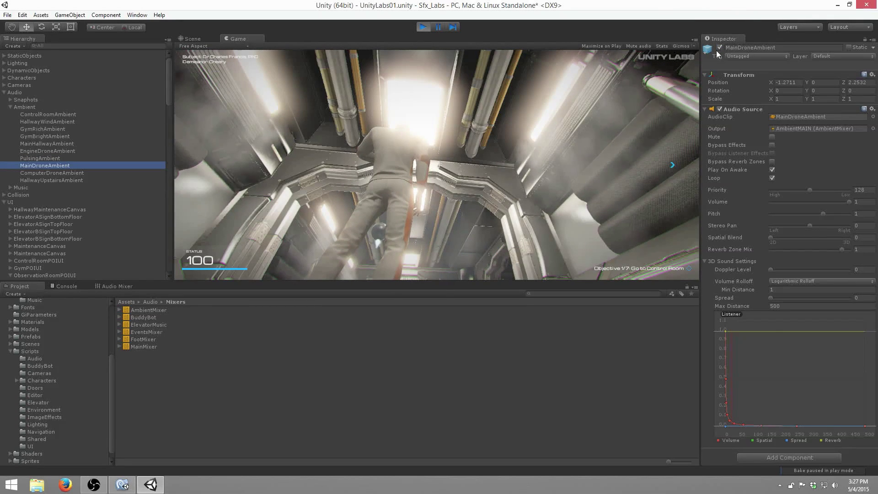
click(720, 48)
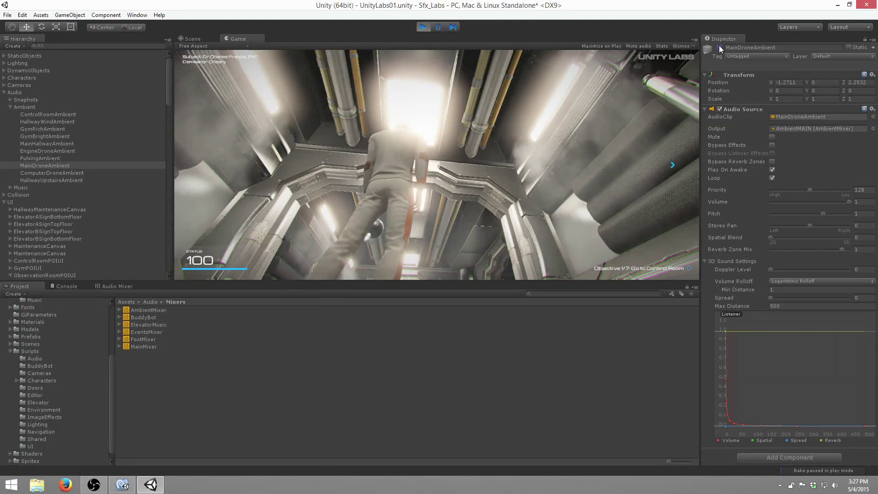
click(721, 48)
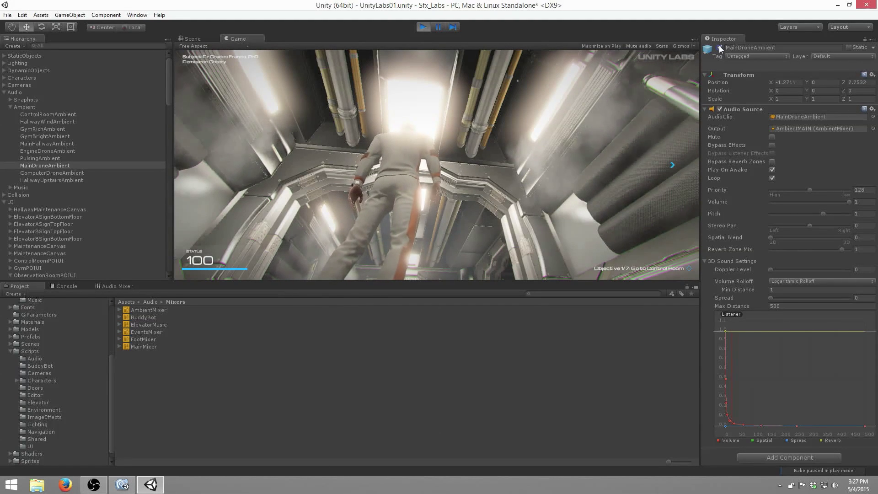
click(720, 47)
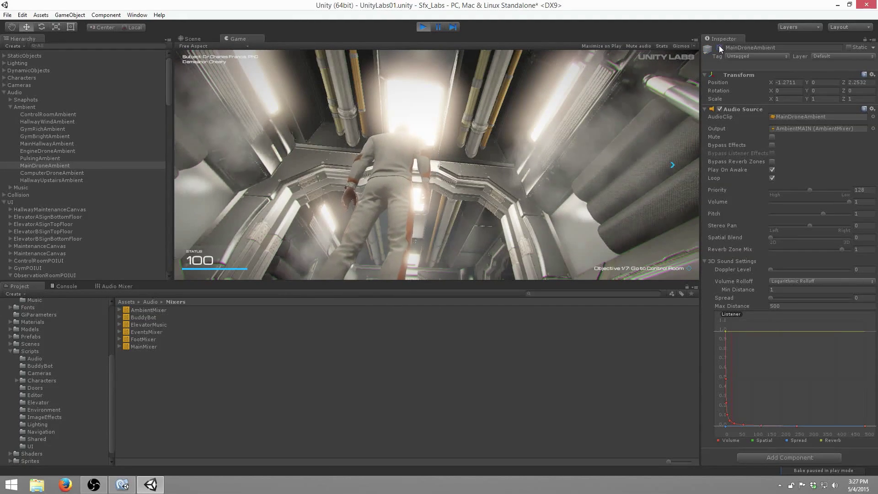
click(720, 48)
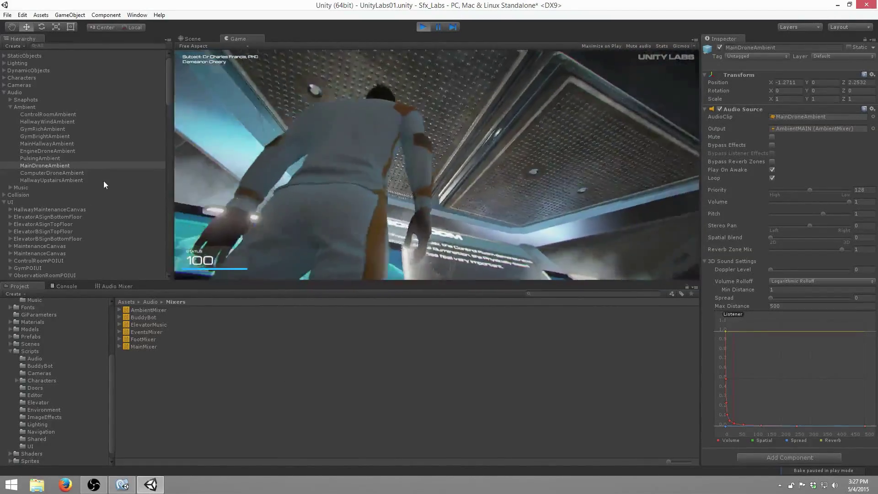
- Audition ComputerDroneAmbient in the control room by disabling the object and enabling it again
click(104, 174)
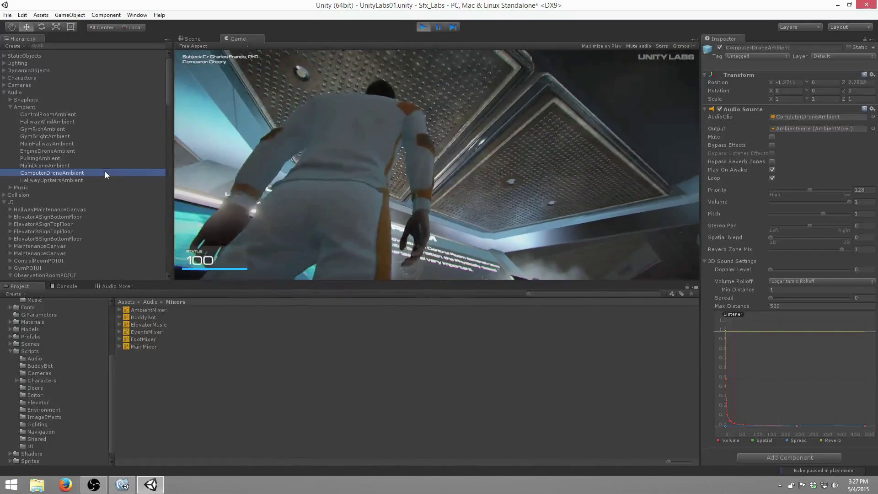
click(720, 48)
click(721, 47)
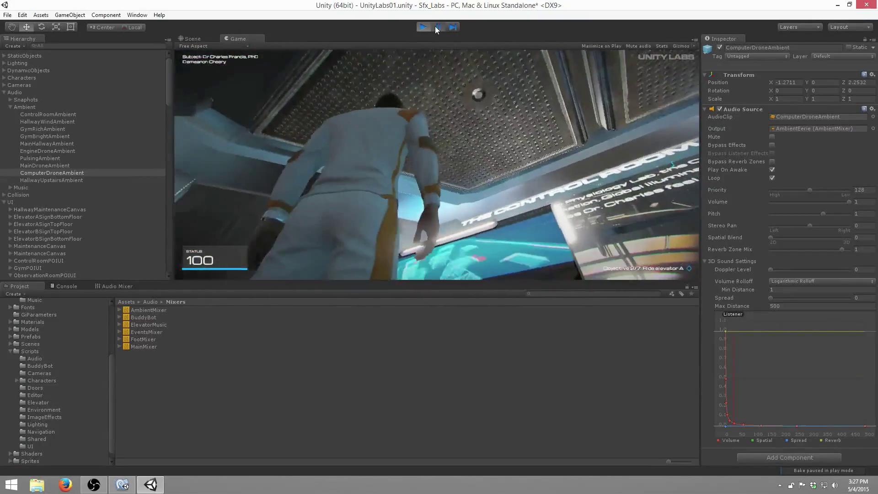
- Frame MainDroneAmbient in the Scene view, and examine AmbientMixer's channels and its Master group in the Audio Mixer
key(ctrl+1)
double_click(45, 165)
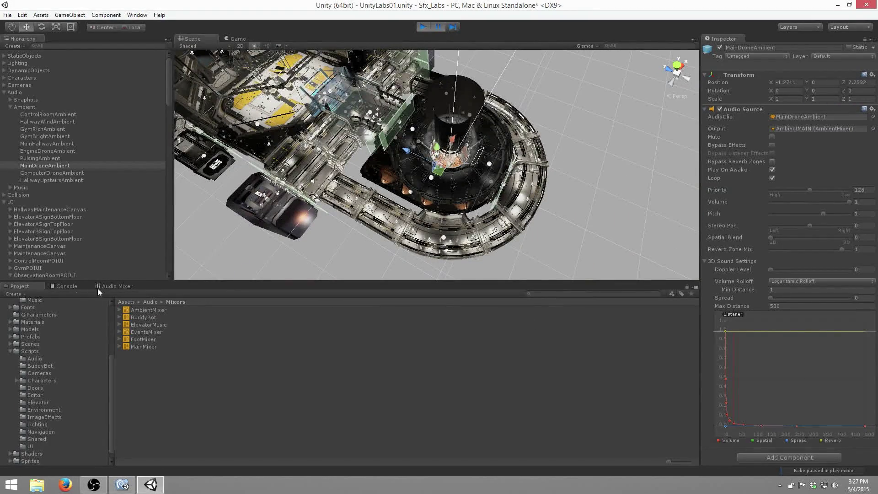
click(110, 286)
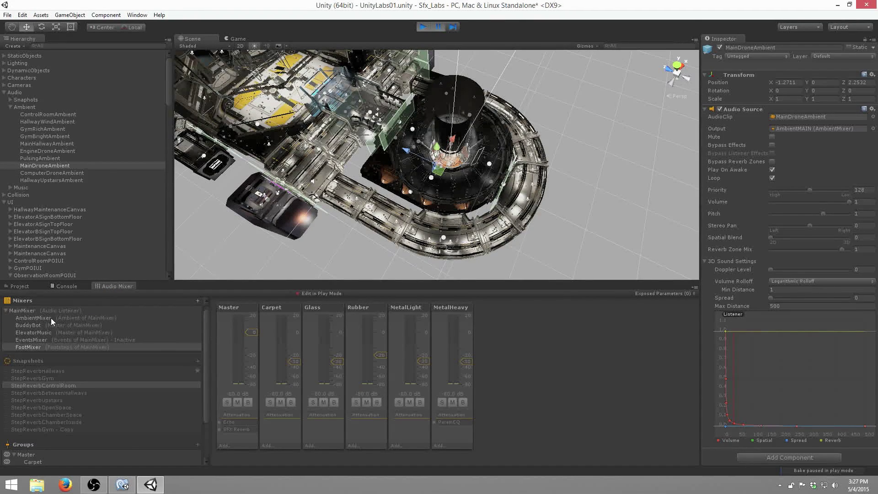
click(51, 317)
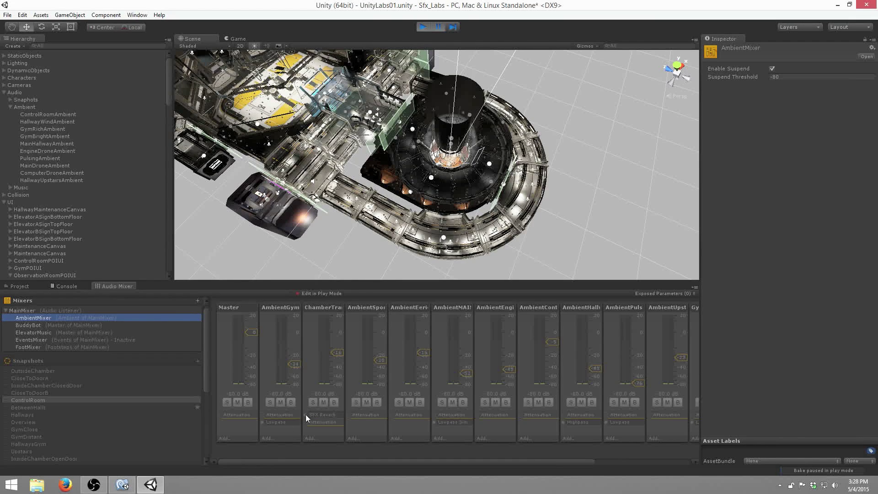
click(240, 413)
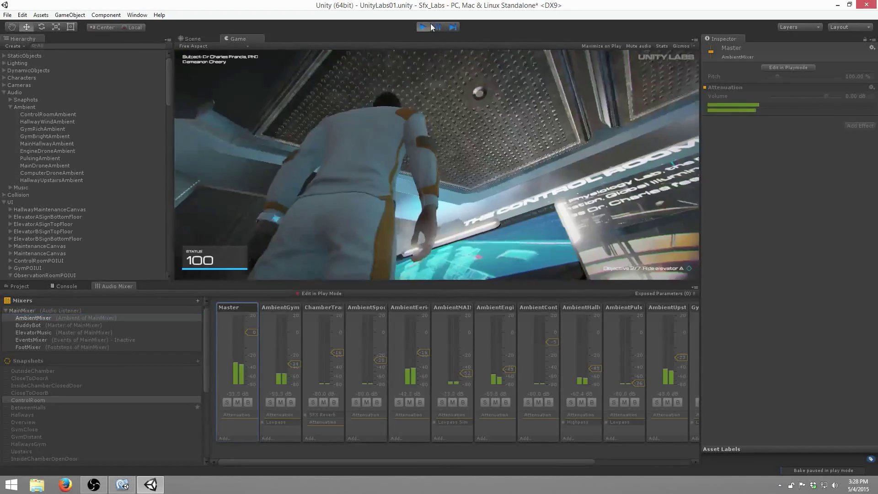
- Stop play mode and create a new empty scene, discarding the changes to UnityLabs01.unity
key(ctrl+p)
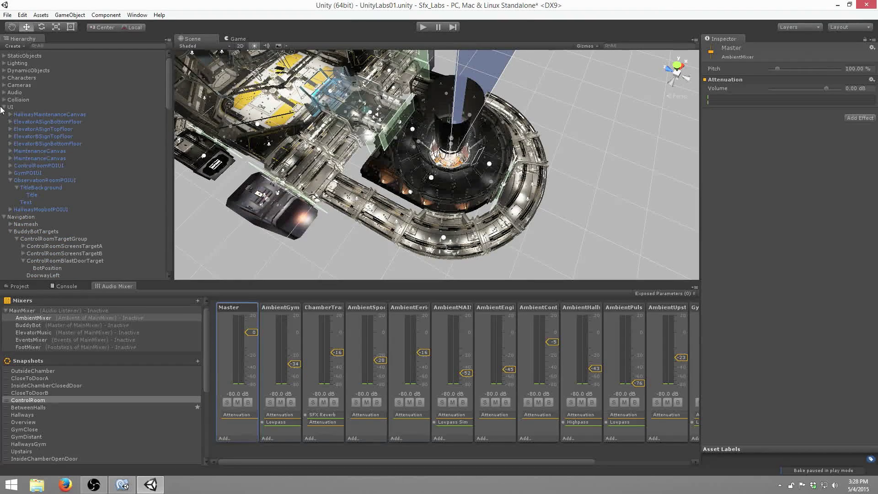
click(3, 100)
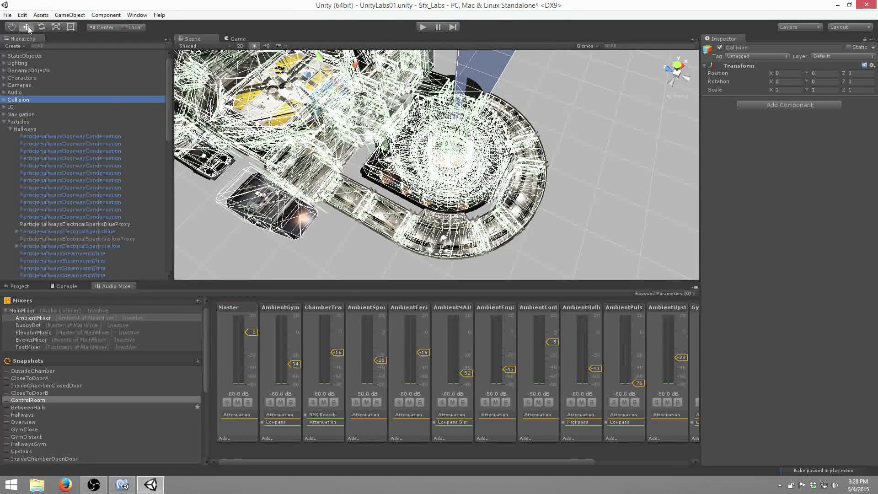
click(7, 15)
click(16, 24)
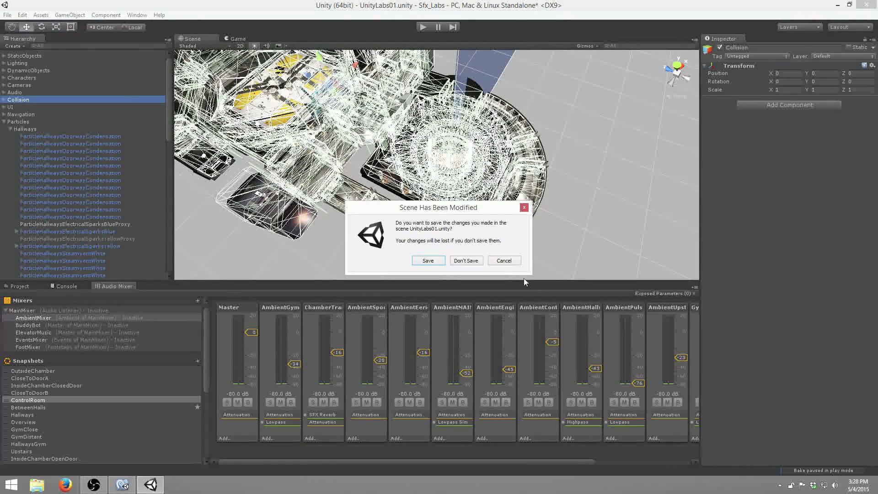
click(466, 261)
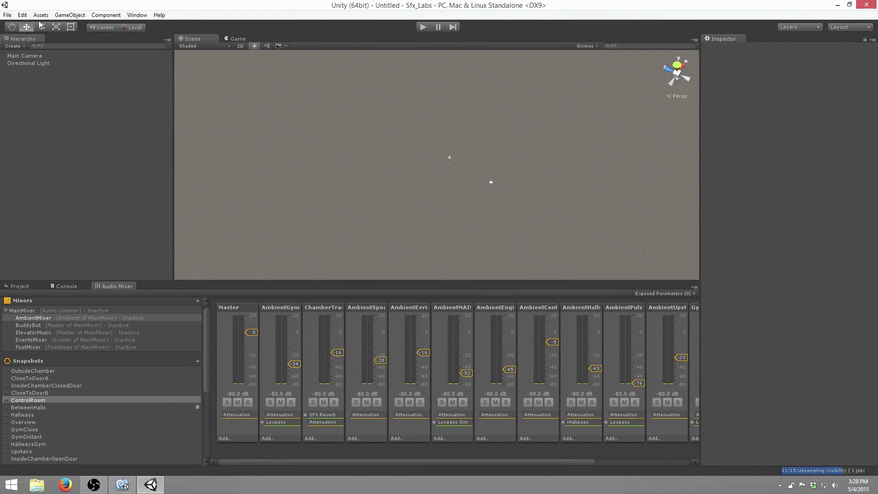
- Show the project assets again and collapse the Scripts folder
click(32, 286)
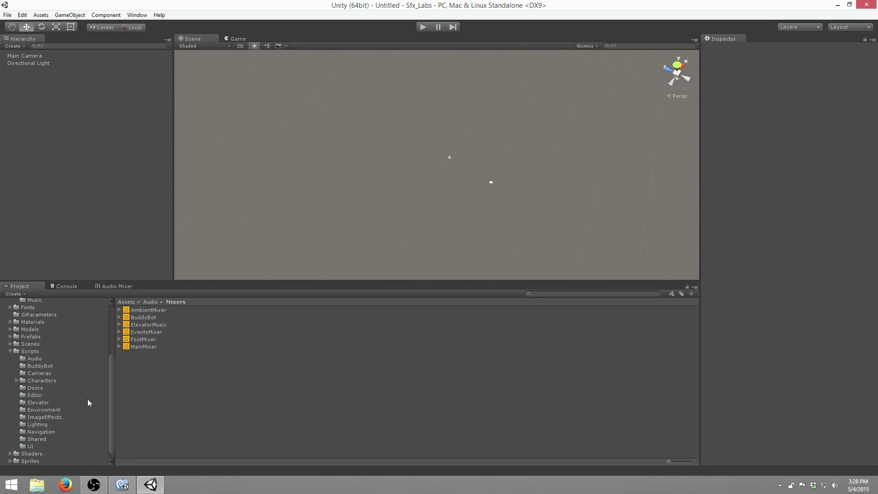
click(10, 351)
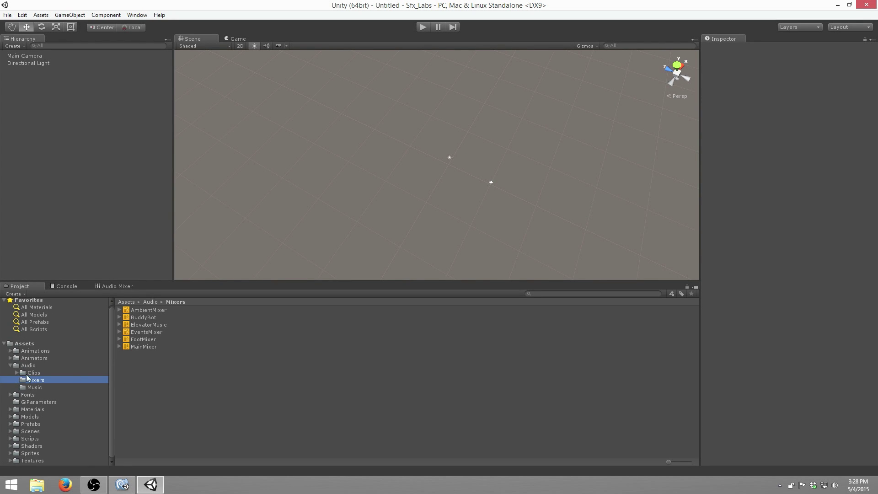
- Open the Gym folder of the Models assets and show its contents as large thumbnails
click(10, 365)
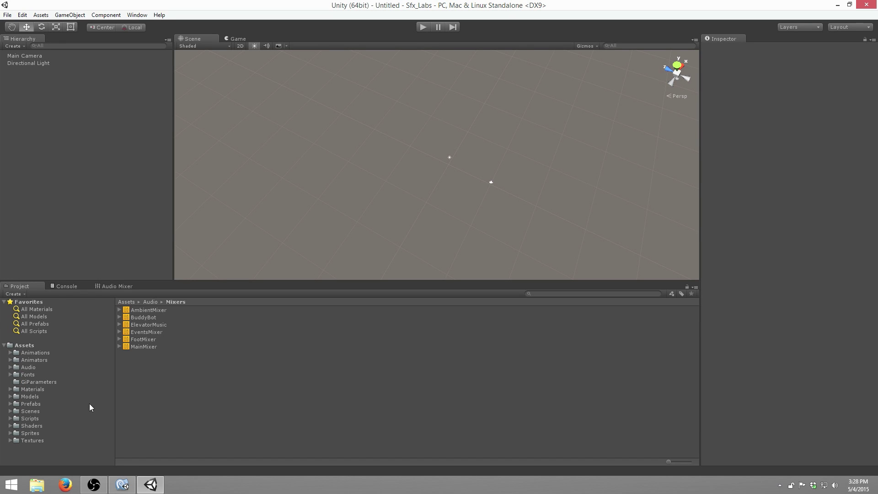
click(77, 397)
double_click(157, 332)
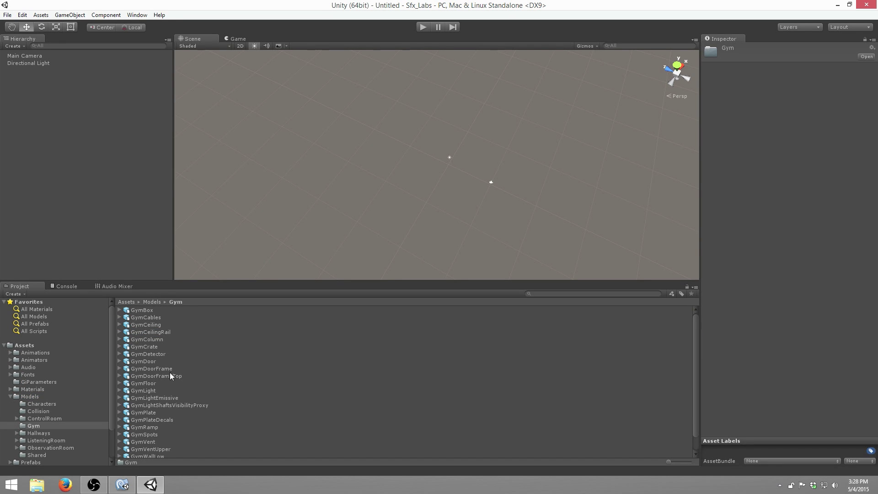
key(alt)
ctrl+scroll(200, 347, up, 5)
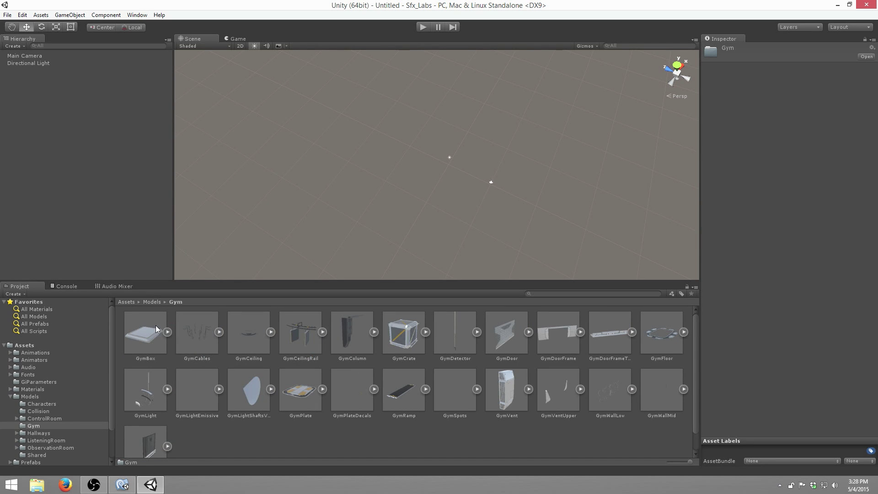
- Add the GymBox model to the scene, replace it with the GymPlate model and frame the plate in the Scene view
drag(147, 327, 66, 202)
key(f)
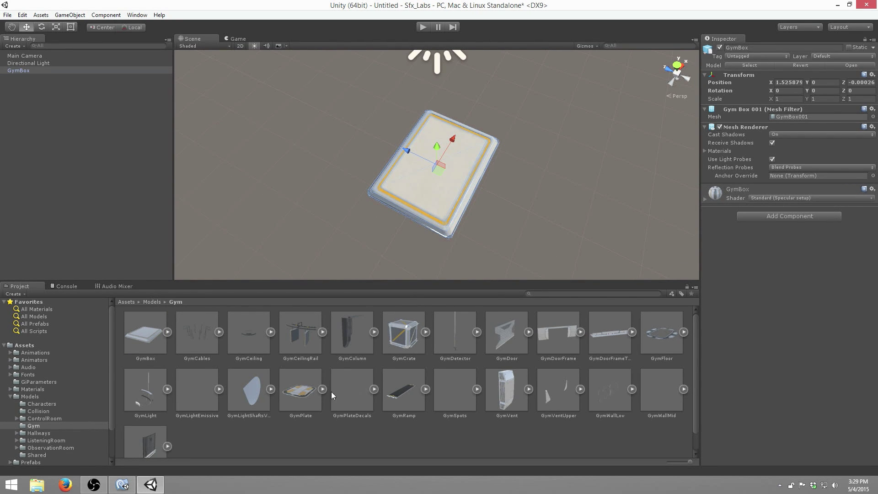
drag(308, 390, 65, 141)
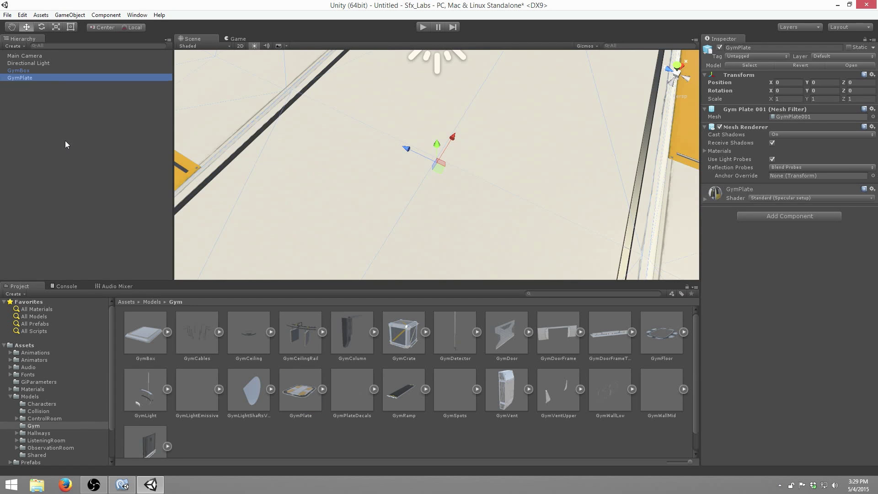
click(58, 71)
key(Delete)
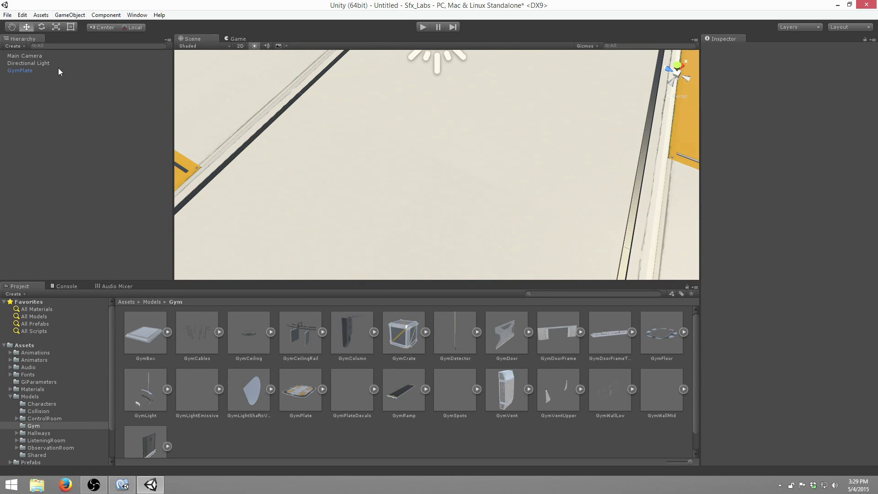
click(59, 71)
key(f)
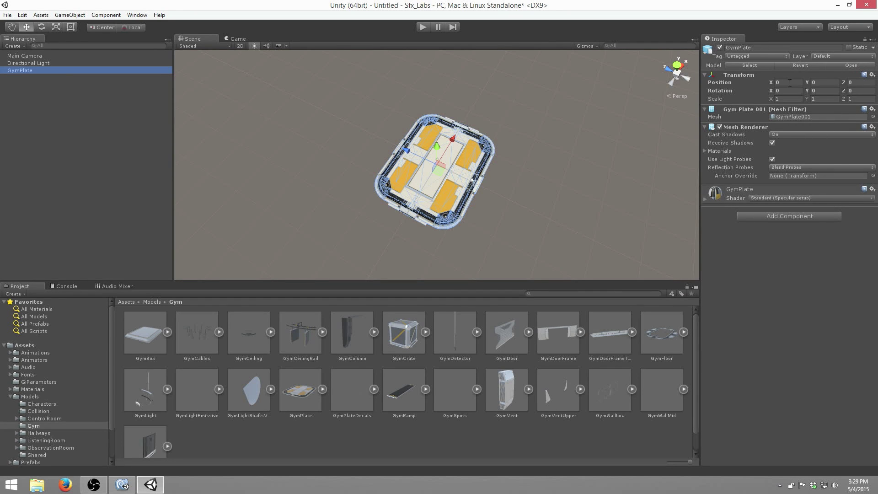
- Assign the Rubber tag and the Collision layer to GymPlate
click(779, 56)
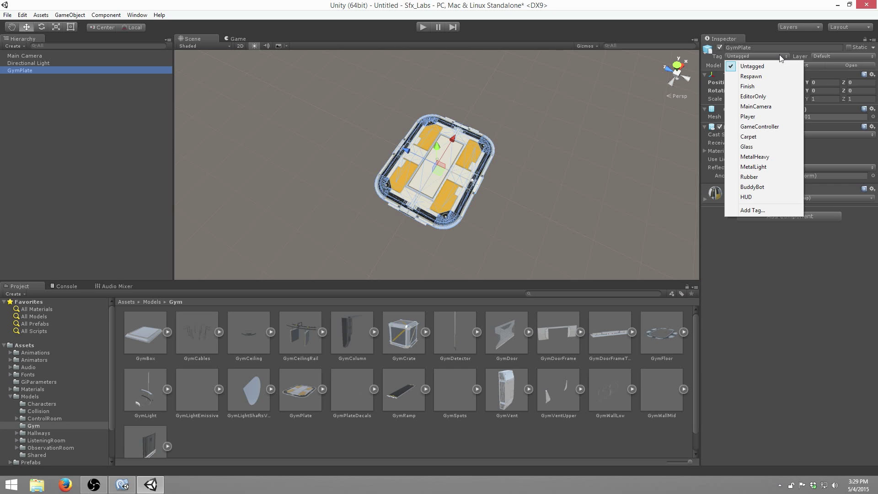
click(788, 178)
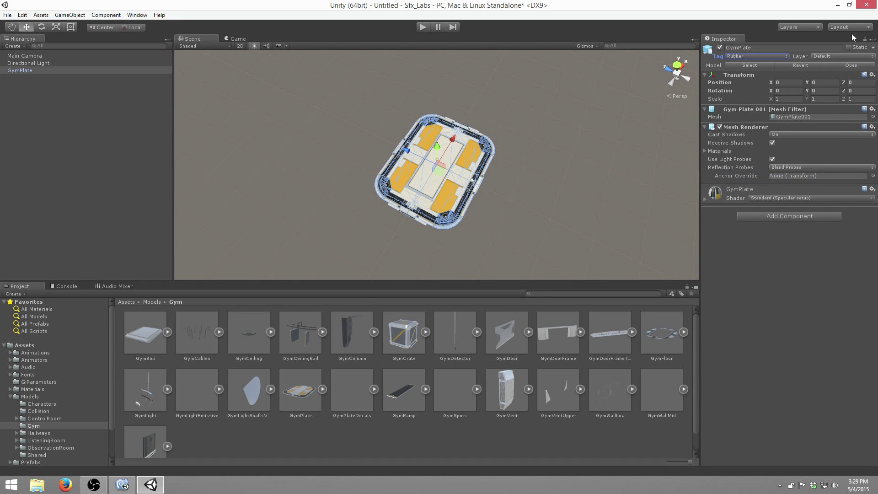
click(838, 56)
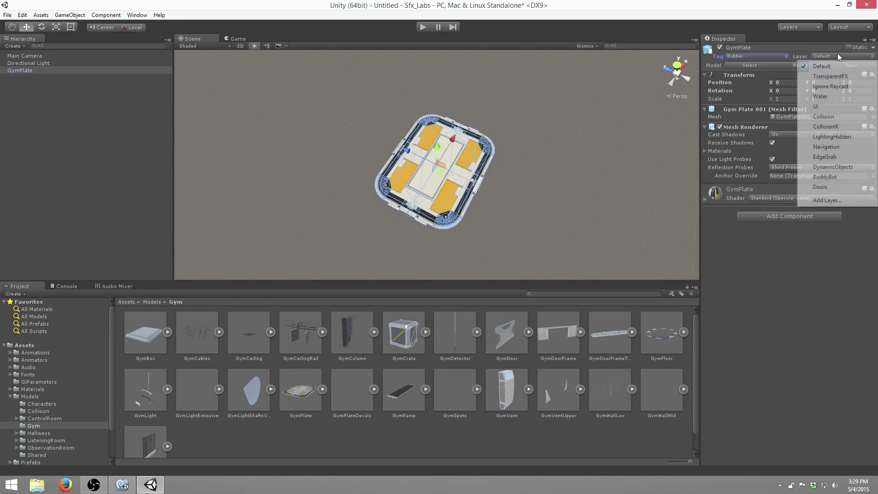
click(857, 120)
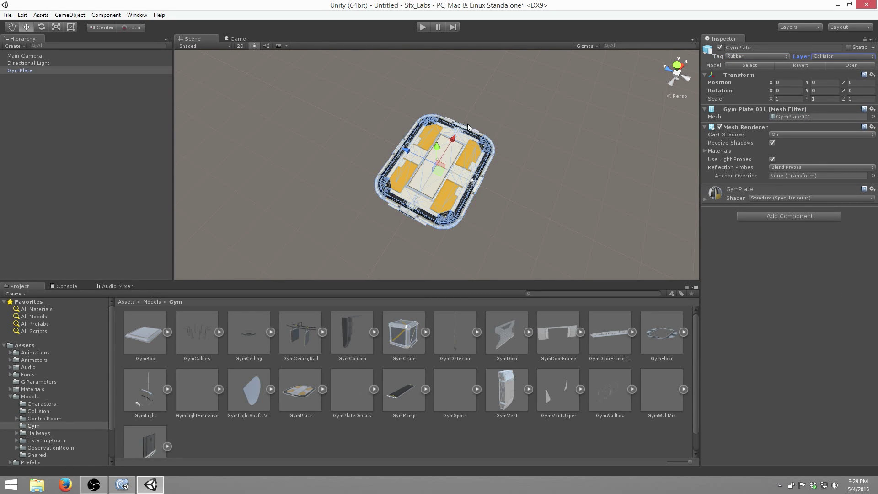
- Add a Mesh Collider component to GymPlate
click(773, 214)
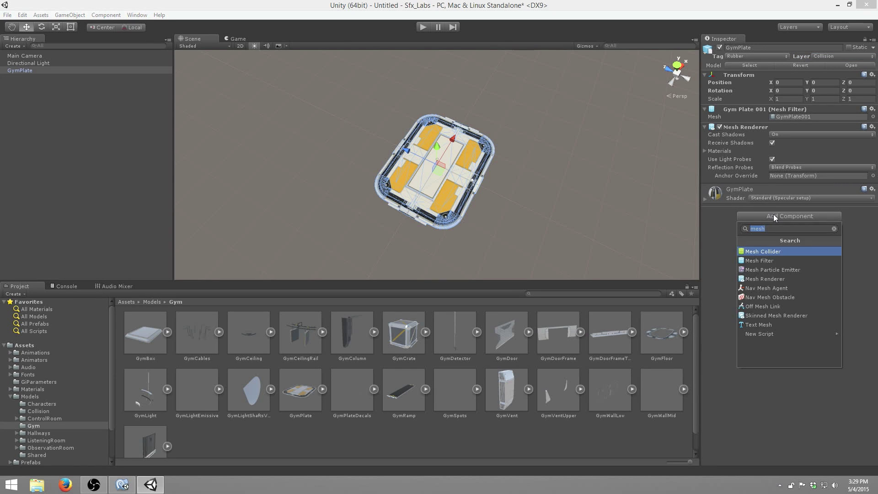
key(BackSpace)
text(mesh)
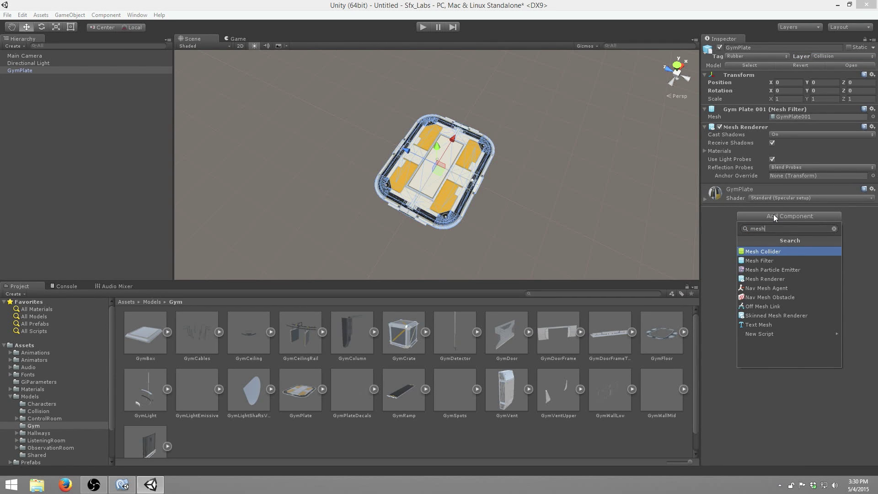
key(Return)
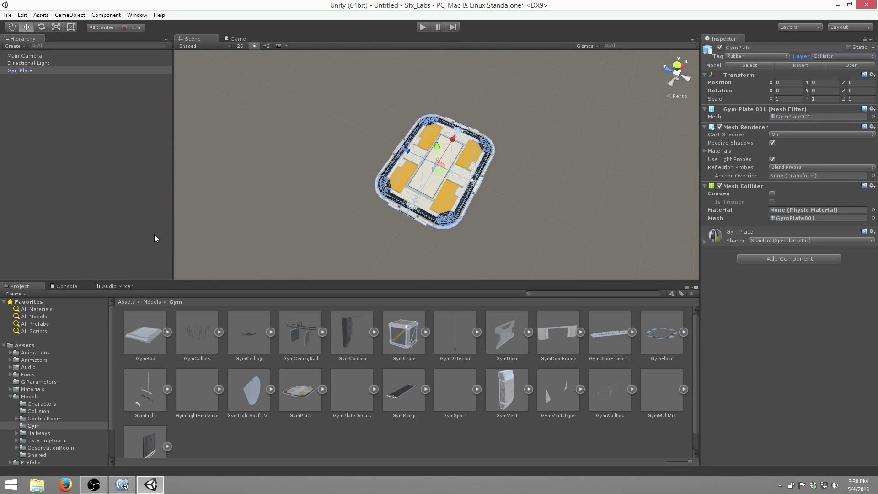
- Add the FollowCameraRig prefab from the Prefabs Cameras folder to the scene
click(10, 397)
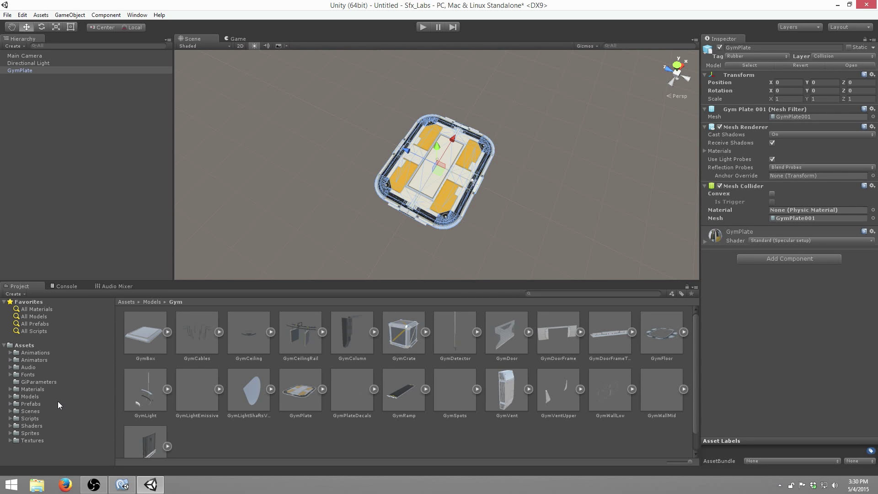
click(31, 404)
double_click(202, 331)
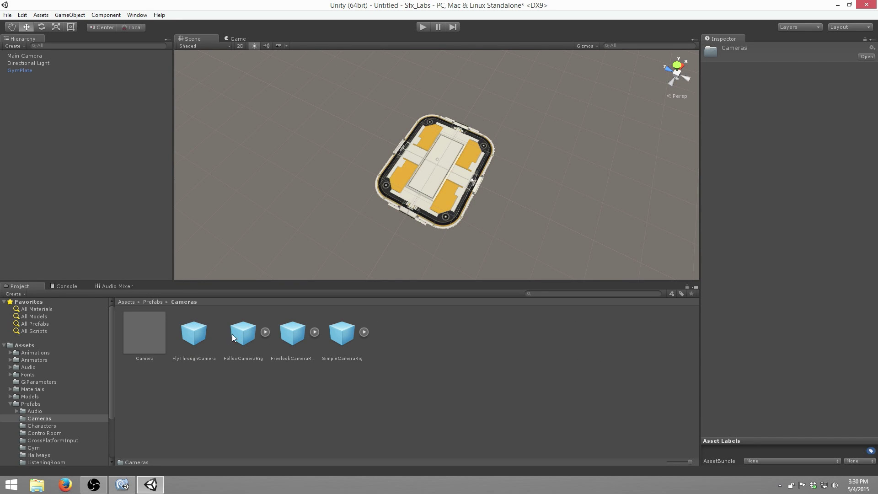
drag(245, 339, 40, 155)
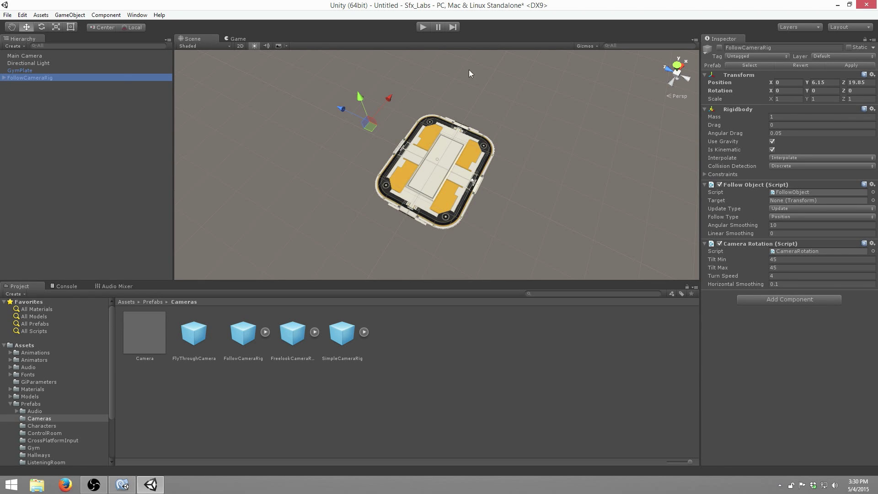
- Set FollowCameraRig's Y and Z position to 0 and enable the rig
click(826, 72)
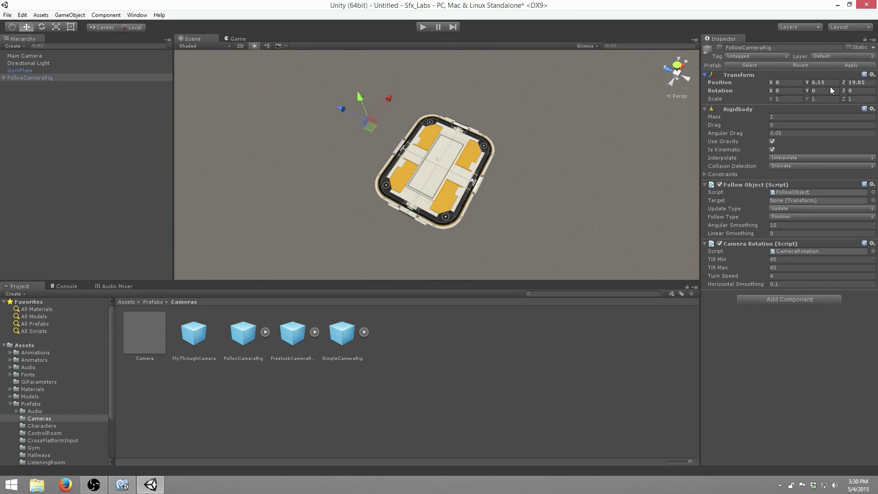
text(0)
key(Tab)
text(0)
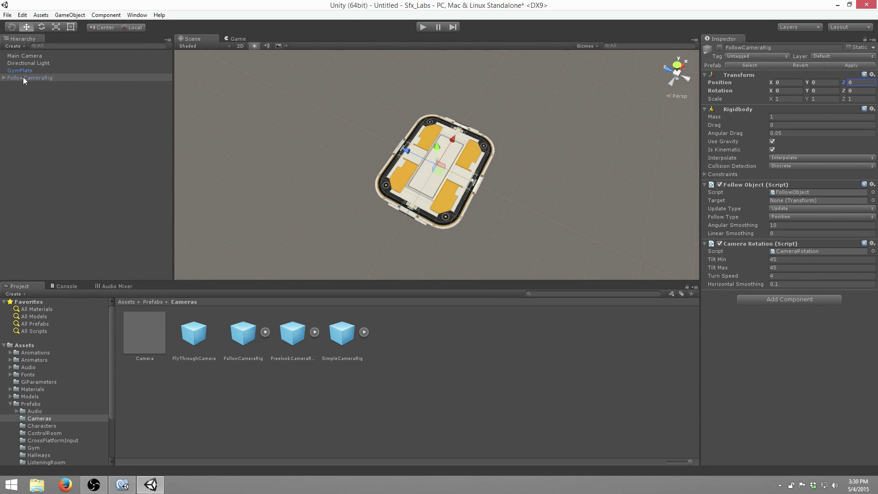
click(4, 78)
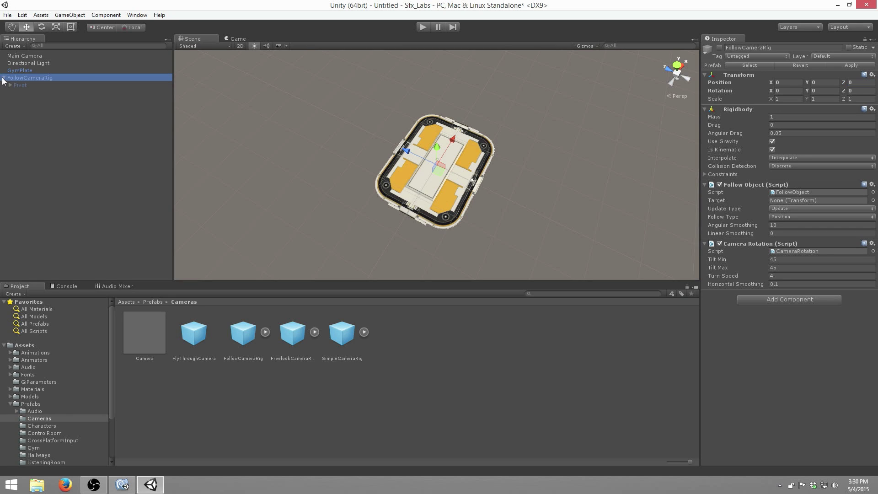
click(720, 48)
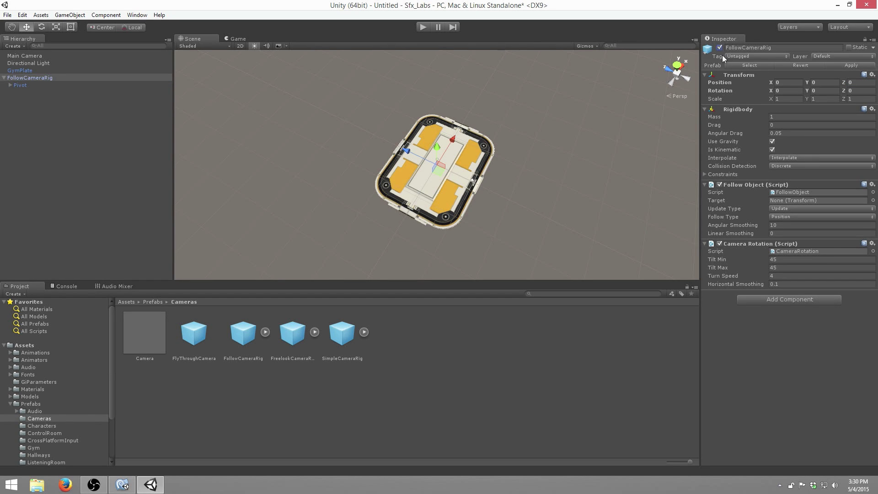
- Parent Main Camera under the rig's CameraMount and set the camera's Y and Z position to 0
click(10, 86)
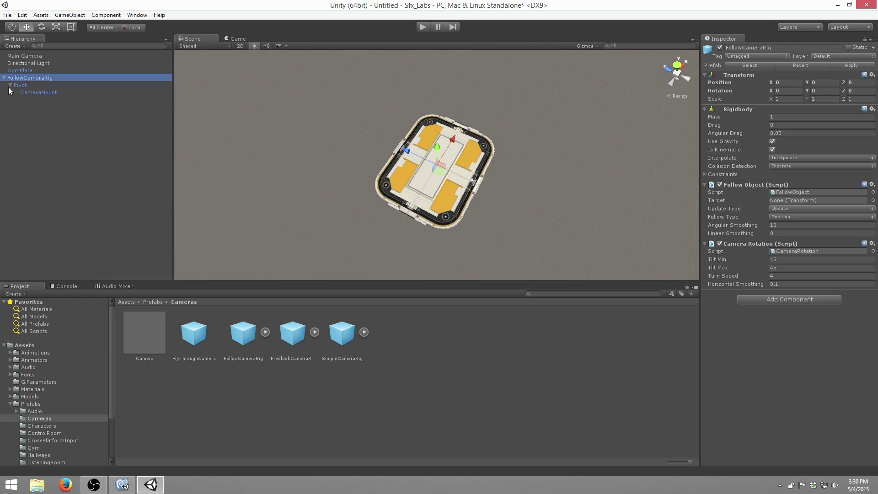
click(54, 93)
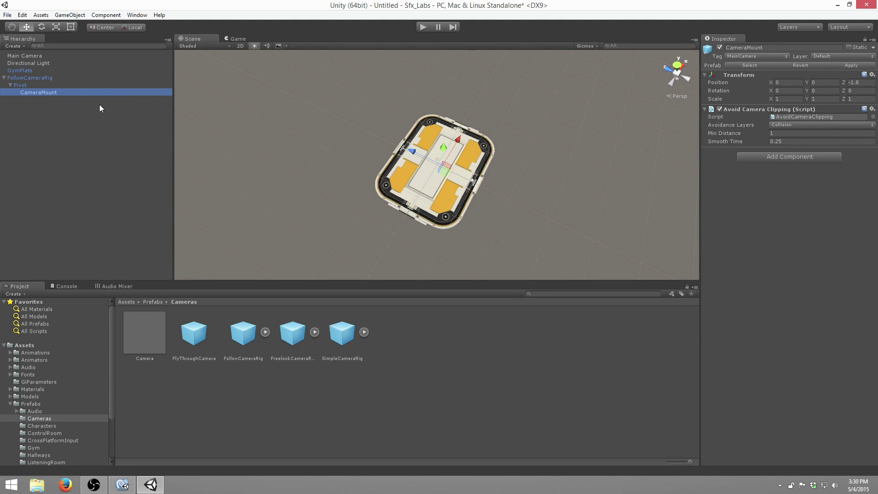
drag(14, 52, 59, 93)
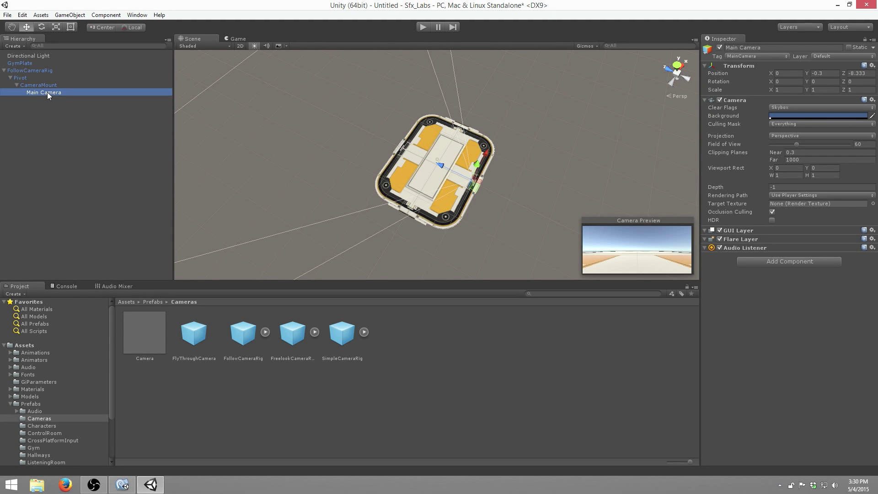
click(837, 74)
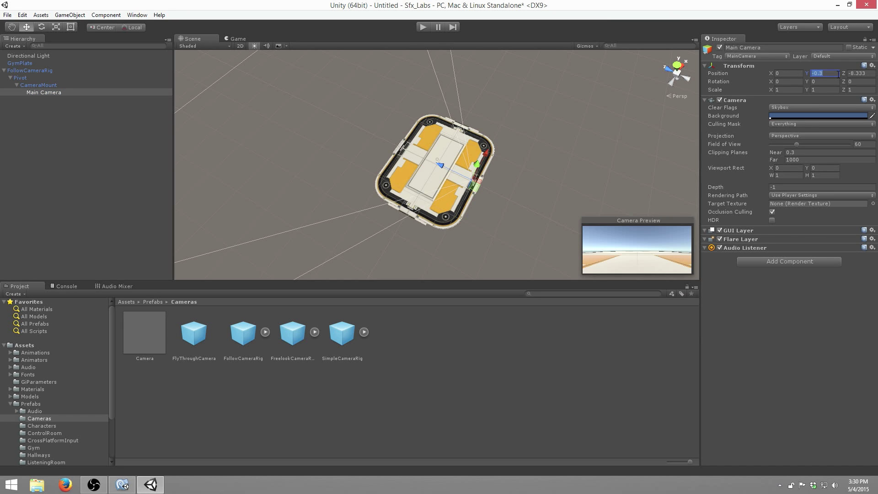
text(0)
key(Tab)
text(0)
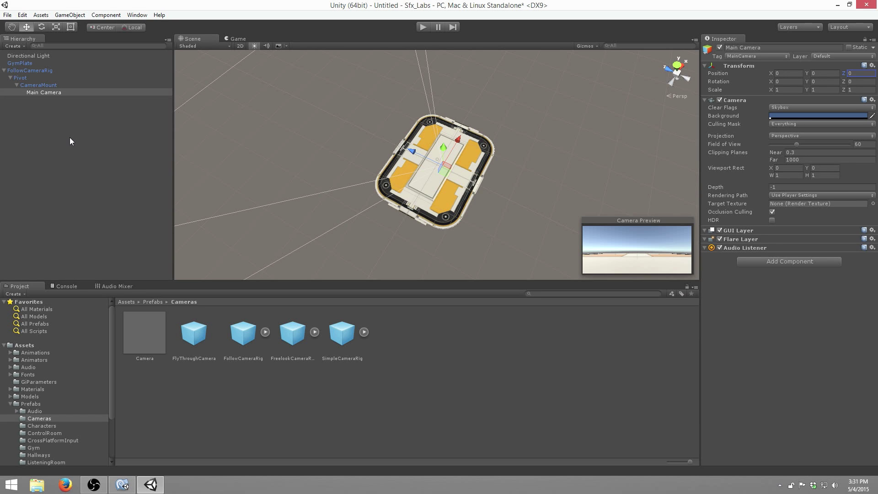
- Check FollowCameraRig's components and add the CharacterScientist prefab from the Characters folder to the scene
click(45, 70)
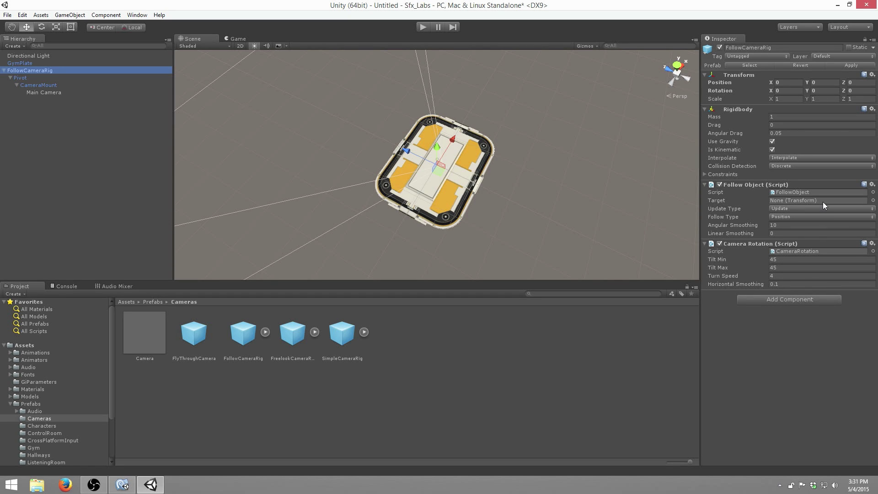
click(65, 427)
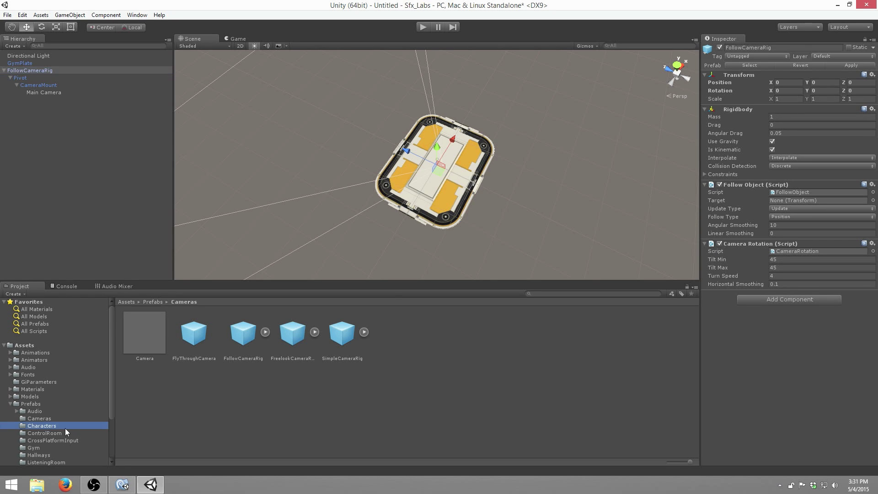
drag(197, 330, 72, 275)
drag(30, 213, 30, 213)
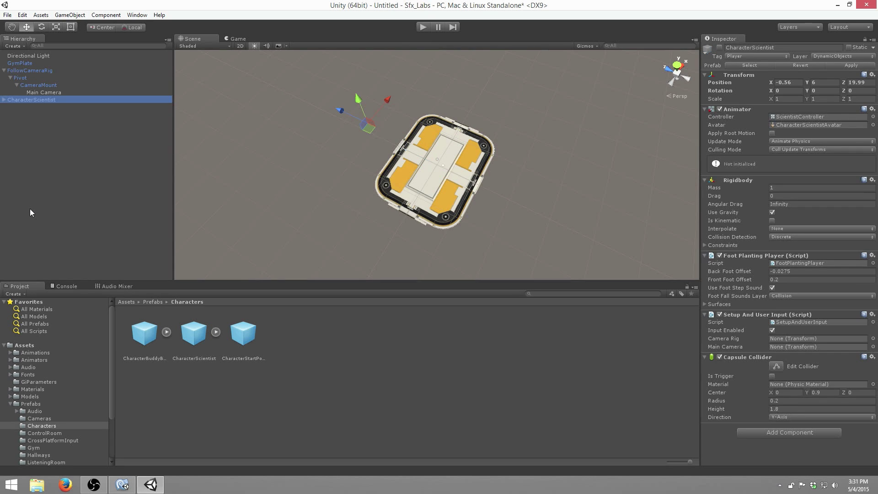
- Set CharacterScientist's position to 0, 0, 0
click(796, 82)
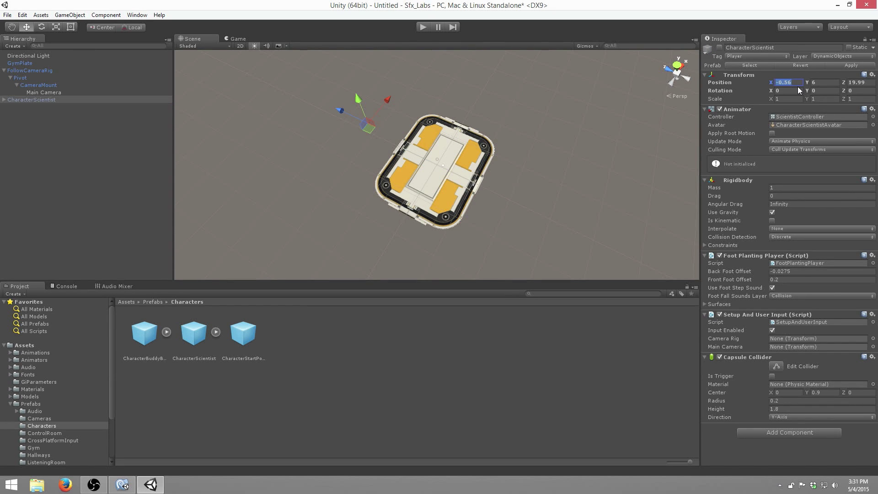
text(0)
key(Tab)
text(0)
key(Tab)
text(0)
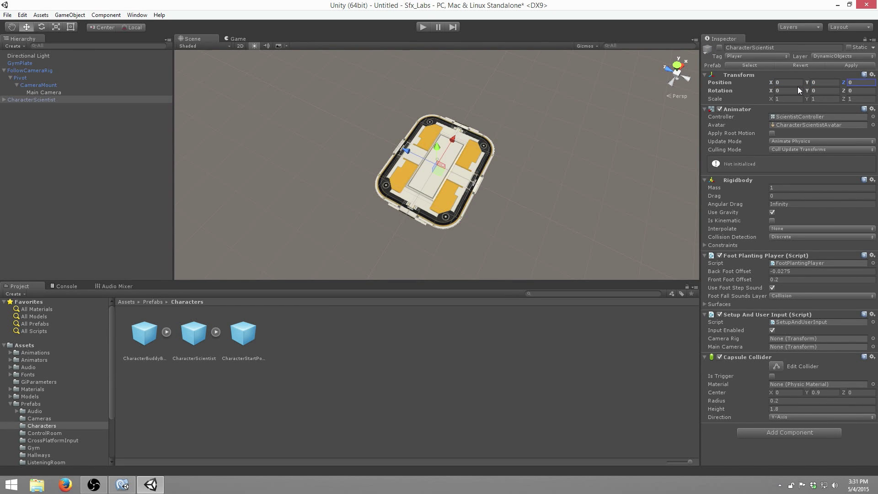
- Enable CharacterScientist and raise it above the plate to a Y position of about 0.457
scroll(487, 122, up, 5)
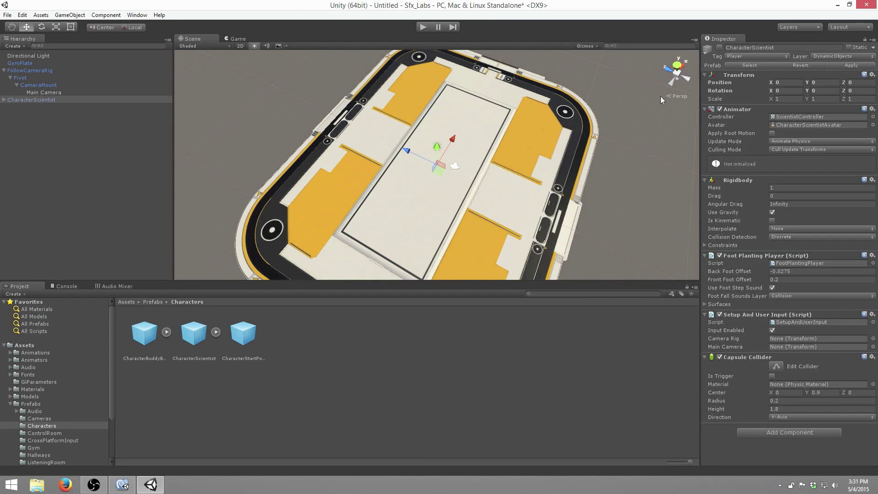
click(721, 48)
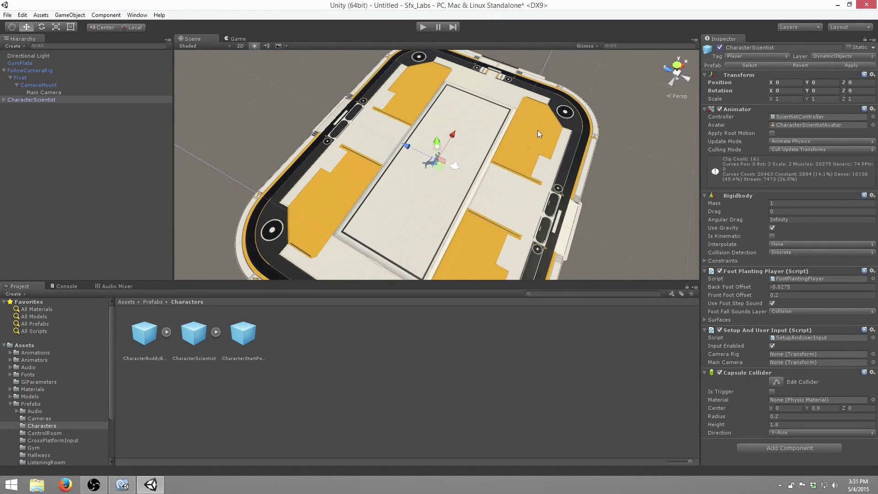
key(f)
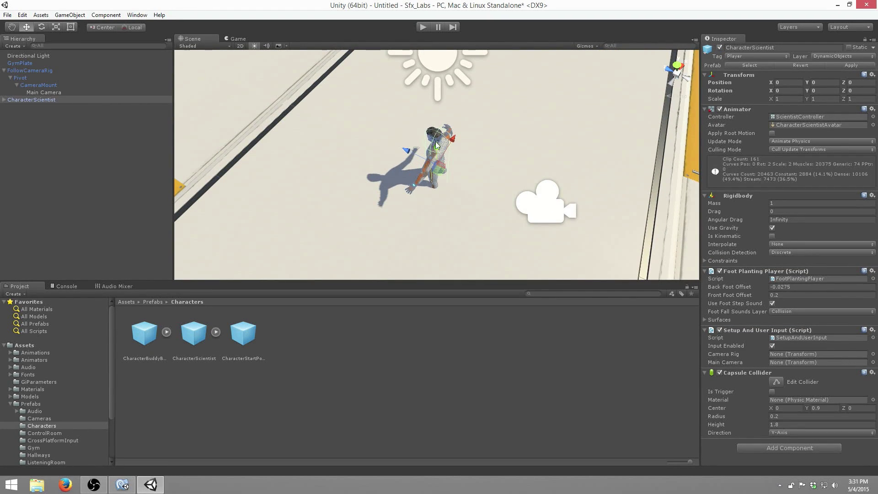
drag(437, 156, 435, 137)
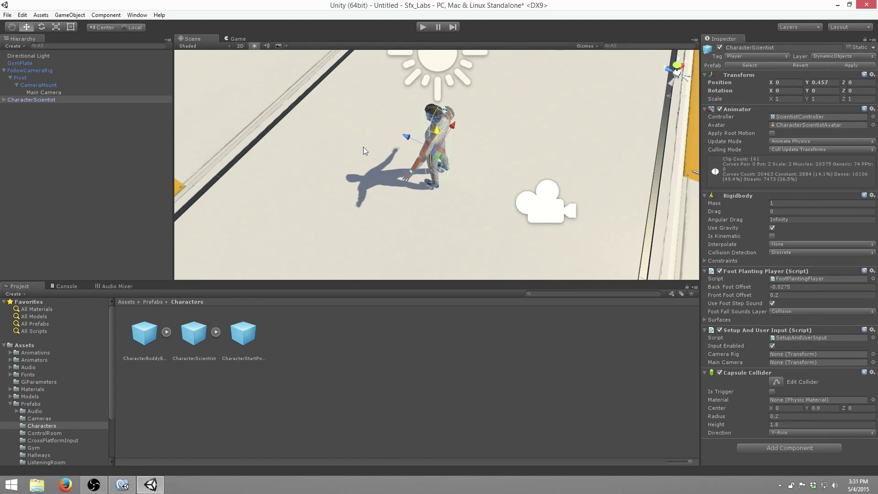
- Assign CharacterScientist as the target of FollowCameraRig's Follow Object script
alt+drag(372, 147, 620, 164)
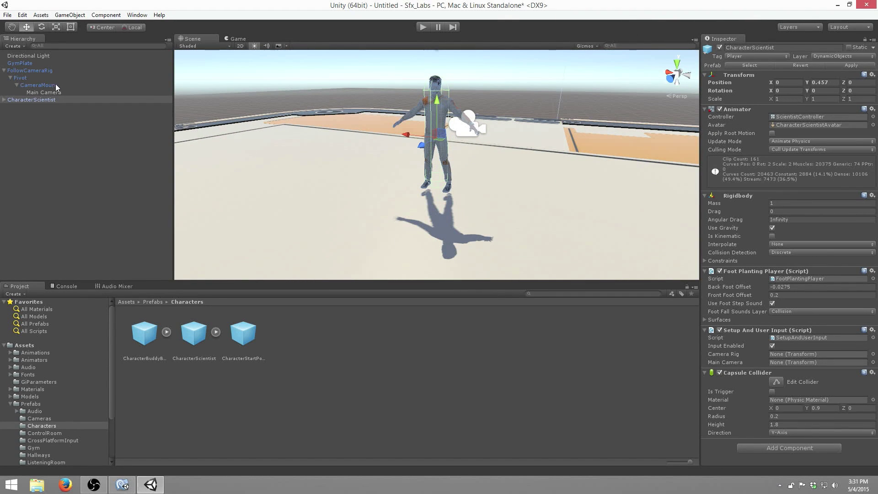
click(39, 70)
drag(37, 101, 811, 204)
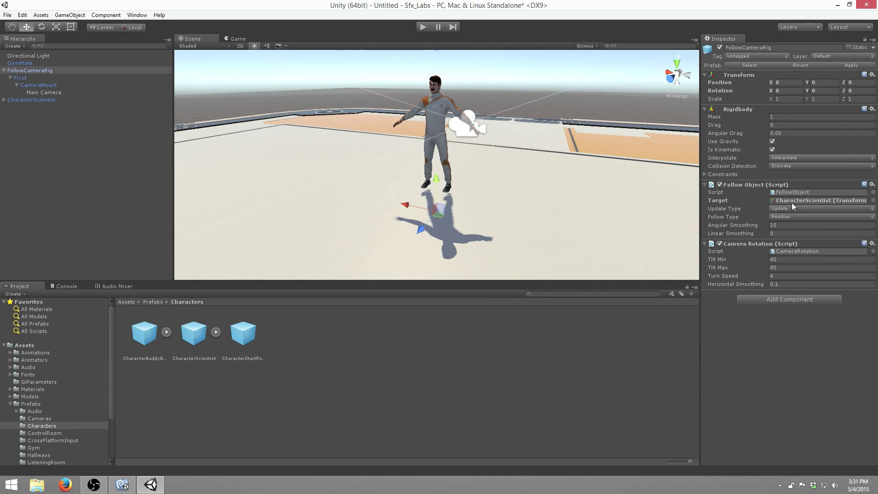
- In CharacterScientist's Setup And User Input script, assign FollowCameraRig as Camera Rig and Main Camera as Main Camera
click(5, 100)
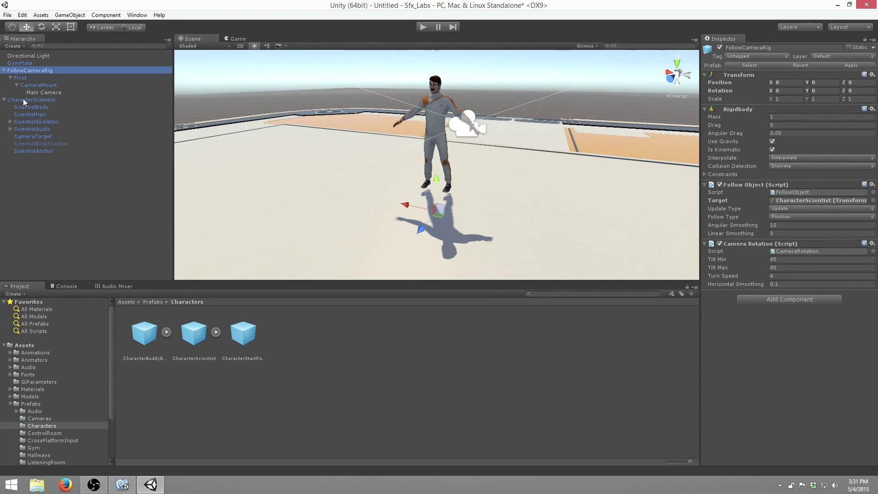
click(25, 100)
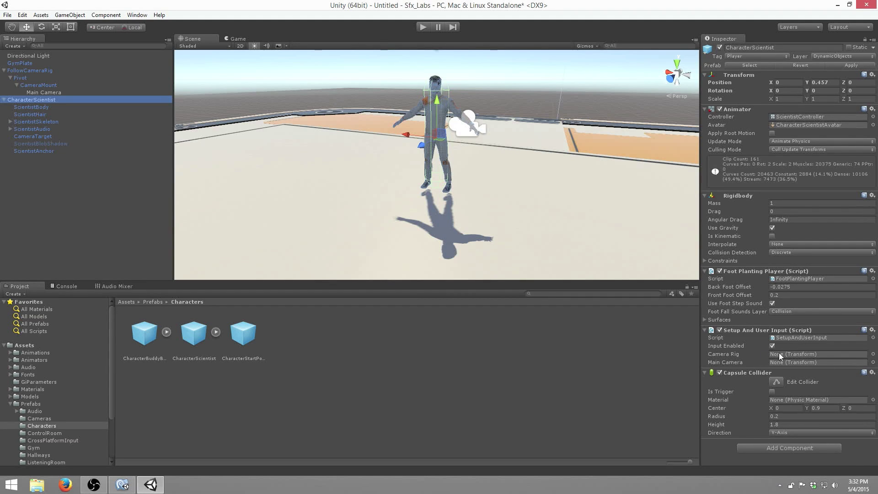
drag(38, 69, 817, 352)
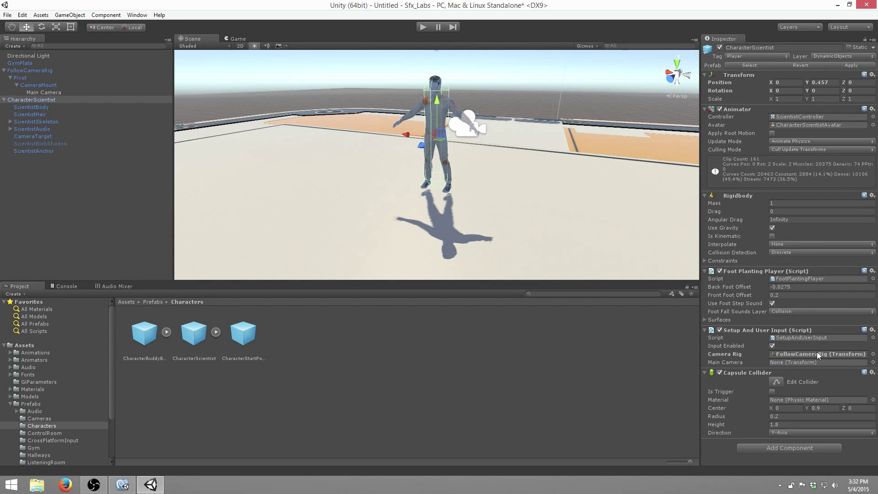
drag(33, 93, 817, 362)
- Play the scene and test the scientist by running around the plate, jumping and turning the follow camera
click(421, 27)
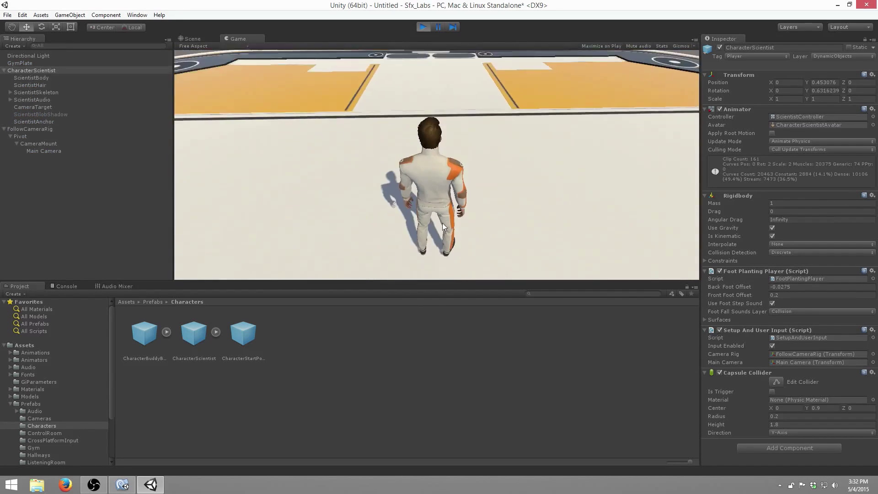
key(w)
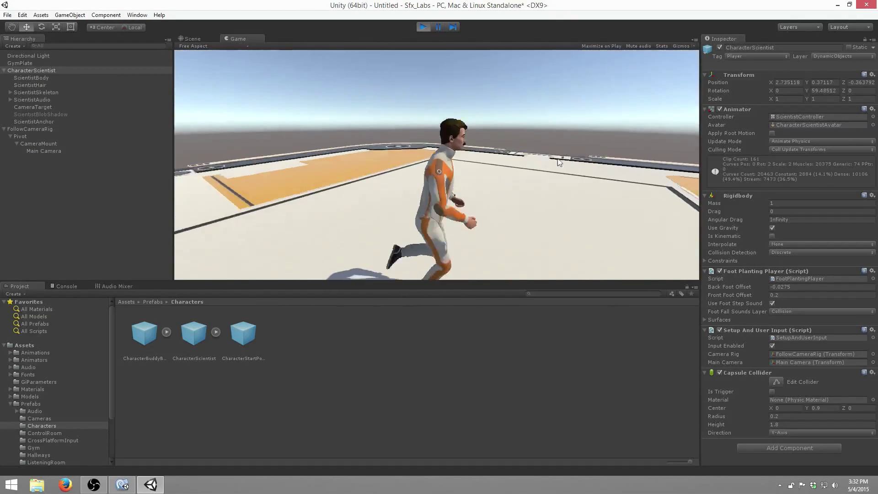
key(w)
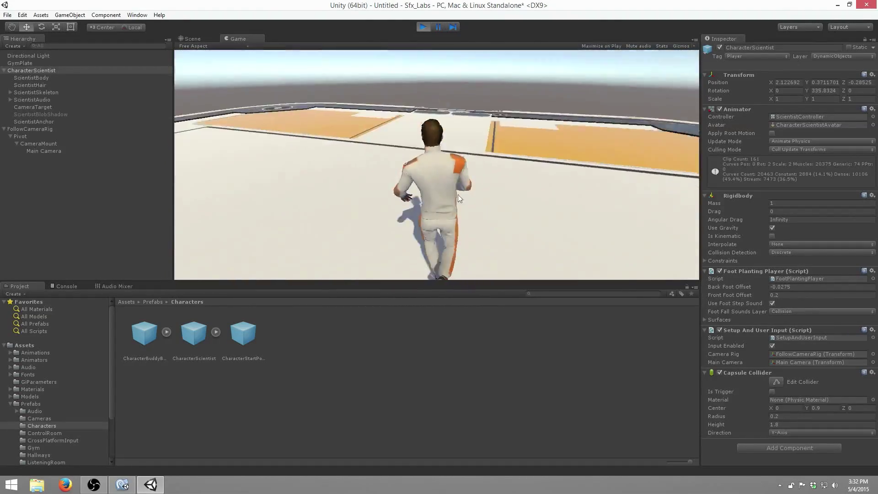
key(w)
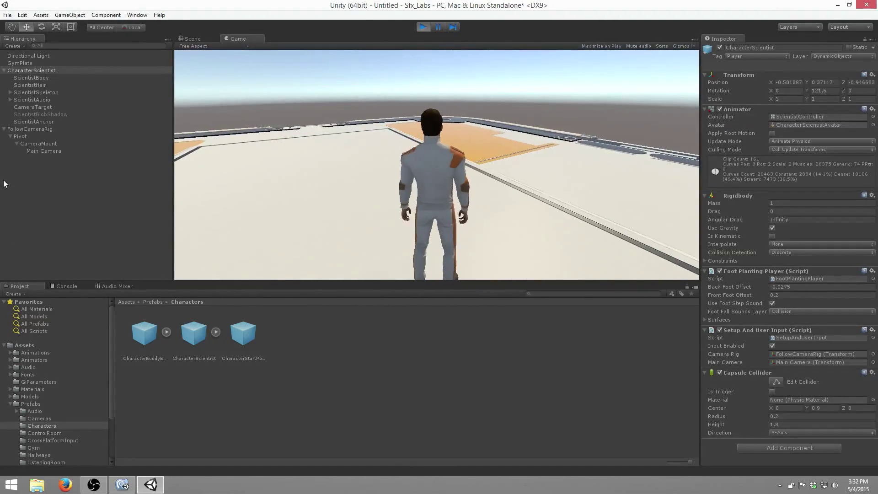
key(w)
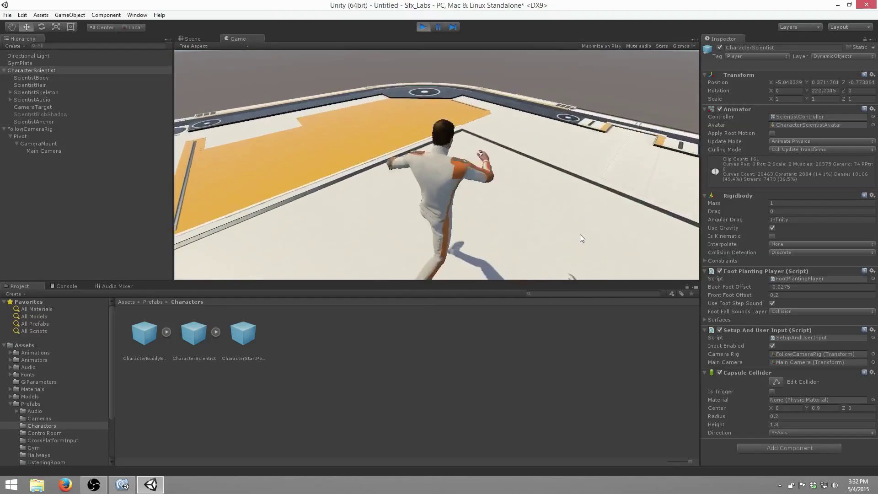
key(space)
key(w)
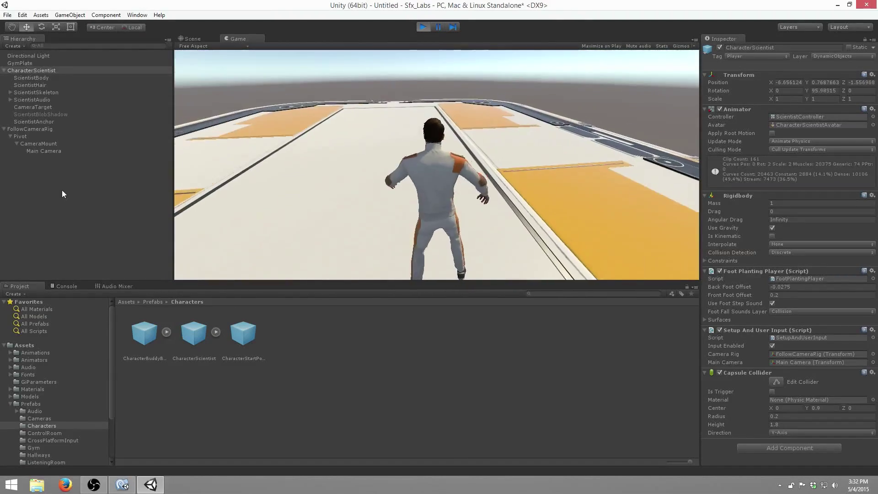
key(w)
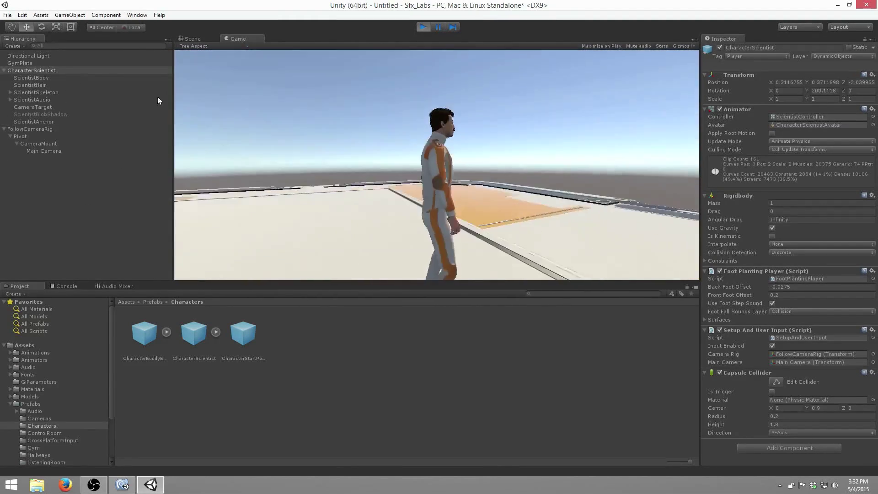
- Expand ScientistAudio, examine RubberAudio's Audio Source settings, and stop playing the scene
click(10, 100)
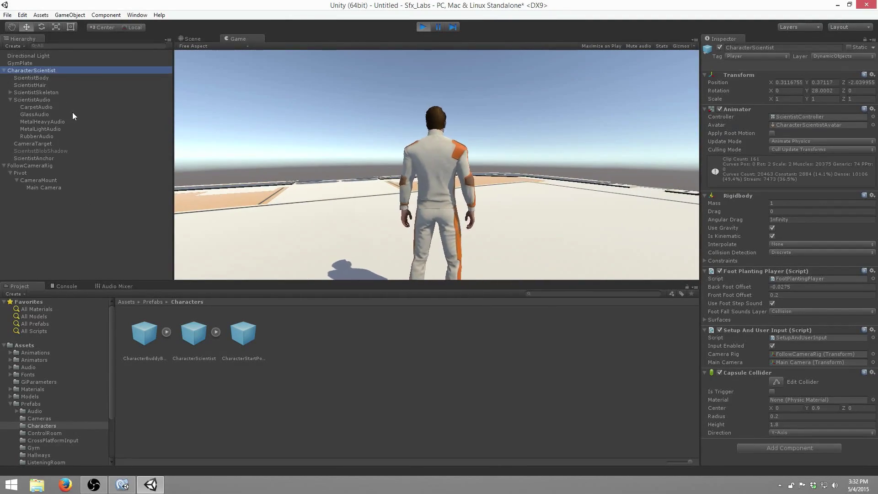
click(54, 136)
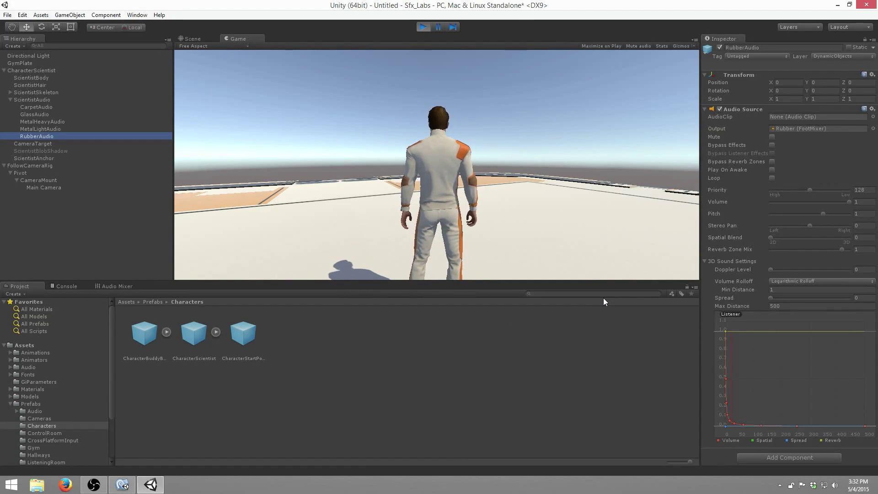
click(423, 27)
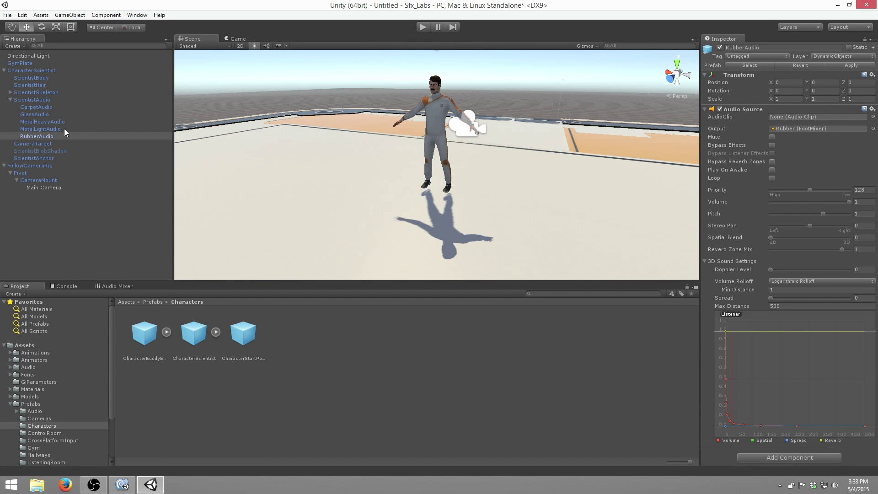
- Set Main Camera's clear flags to Solid Color and its background colour to white
click(48, 188)
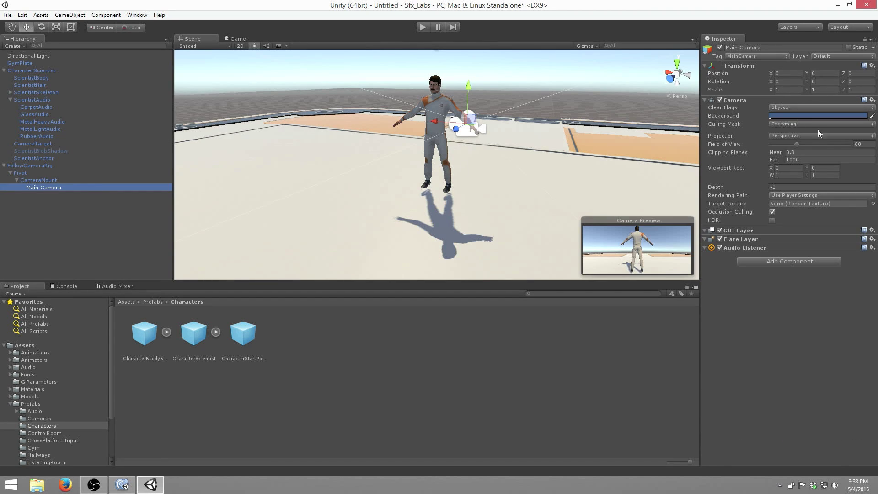
click(818, 106)
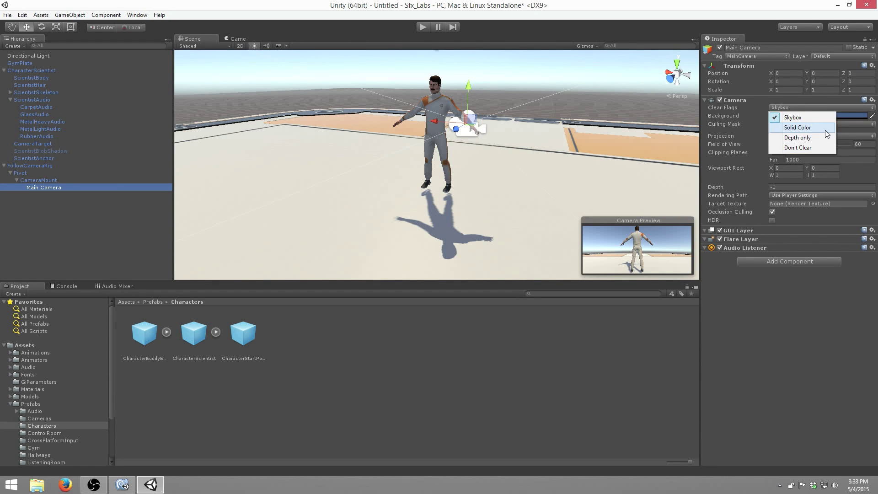
click(825, 130)
click(817, 114)
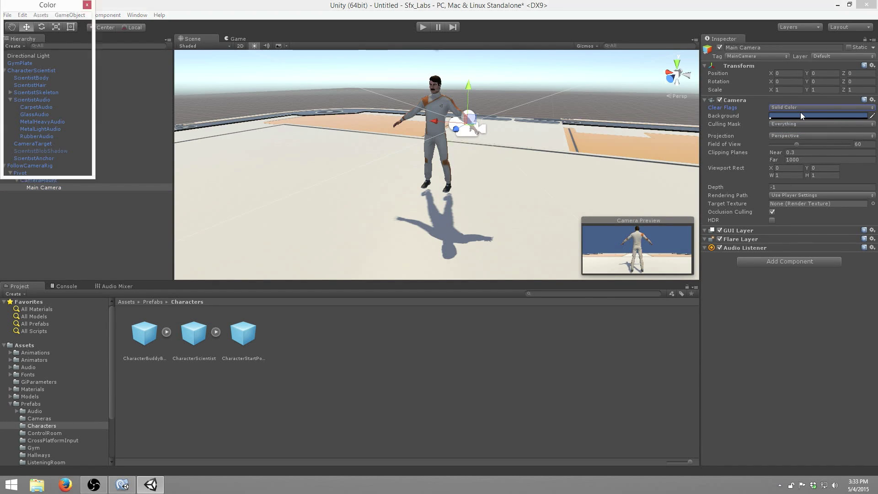
click(27, 56)
drag(2, 42, 3, 14)
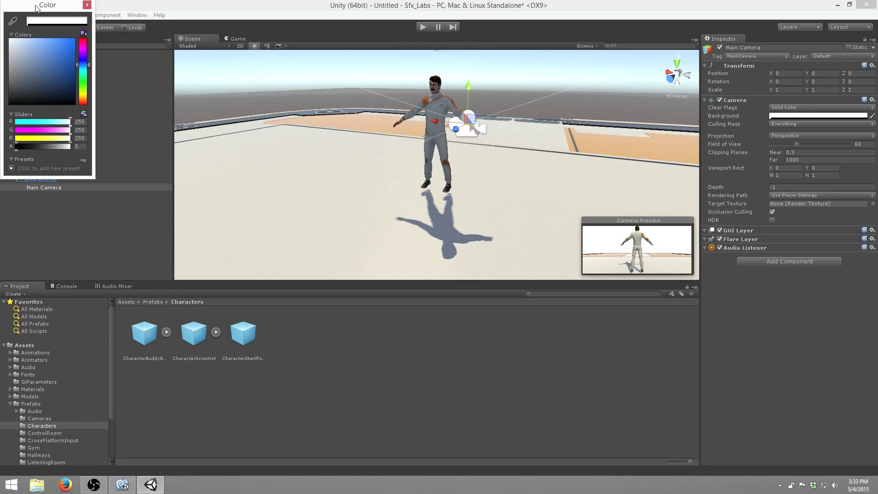
click(87, 5)
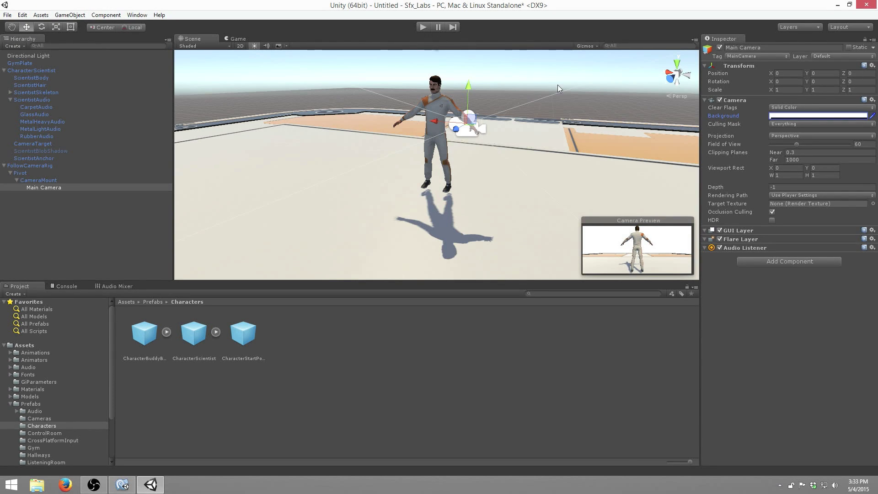
- Play the scene again, walk the scientist against the solid background, and stop playback
click(424, 27)
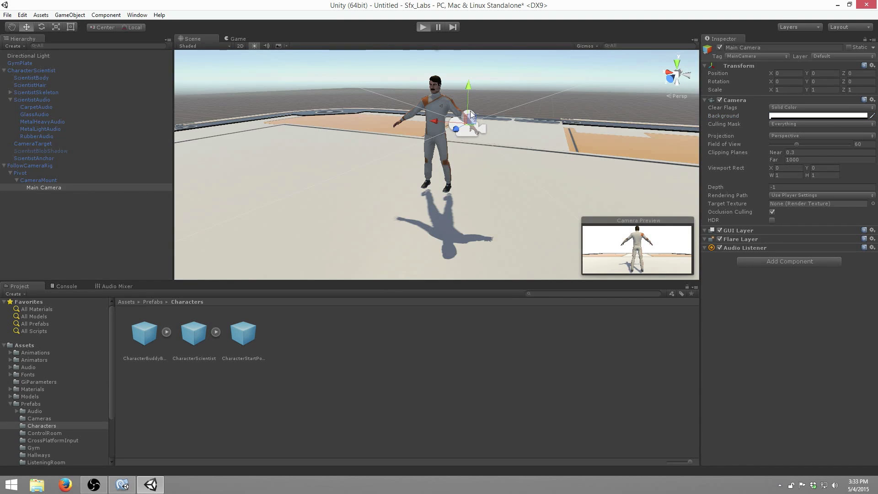
key(w)
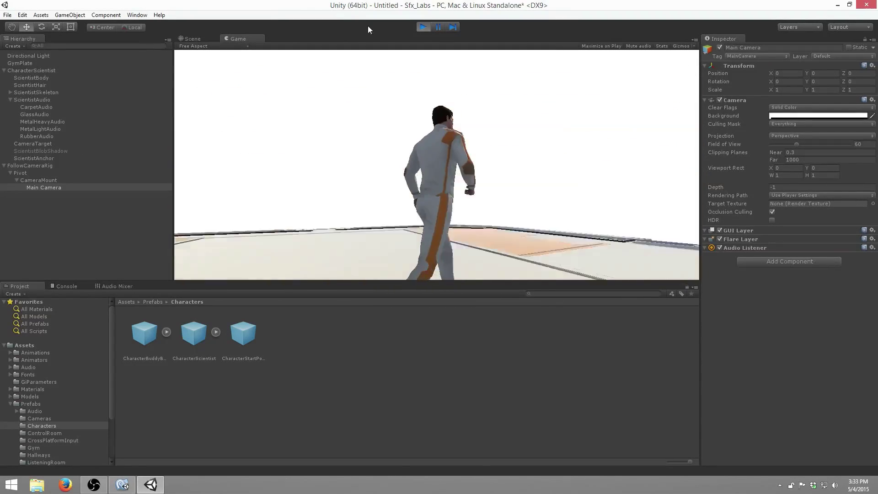
click(423, 26)
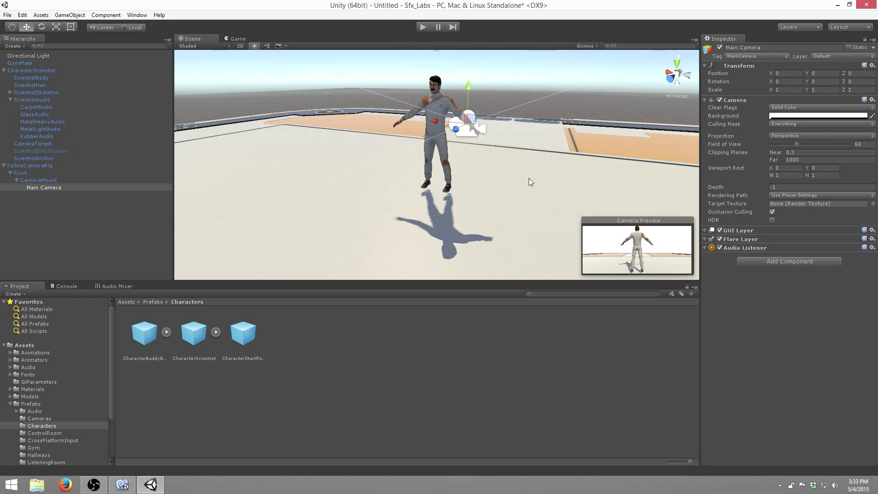
- Collapse the FollowCameraRig and CharacterScientist object hierarchies
click(4, 165)
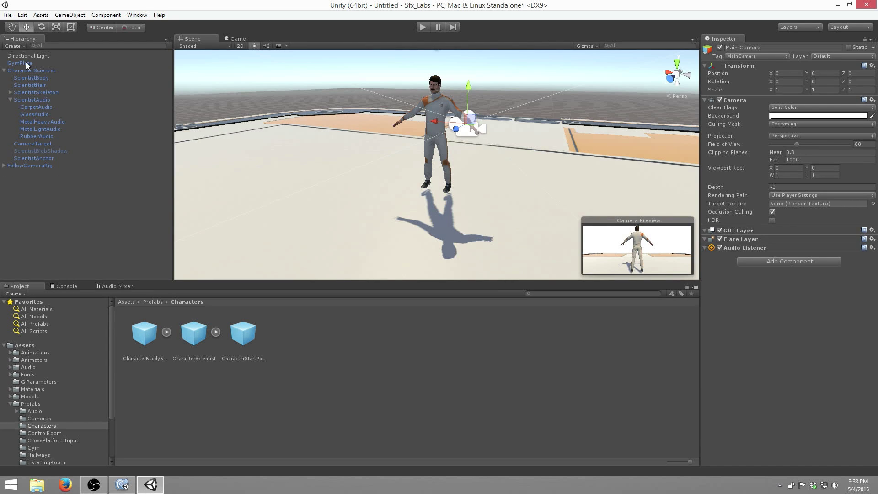
click(4, 70)
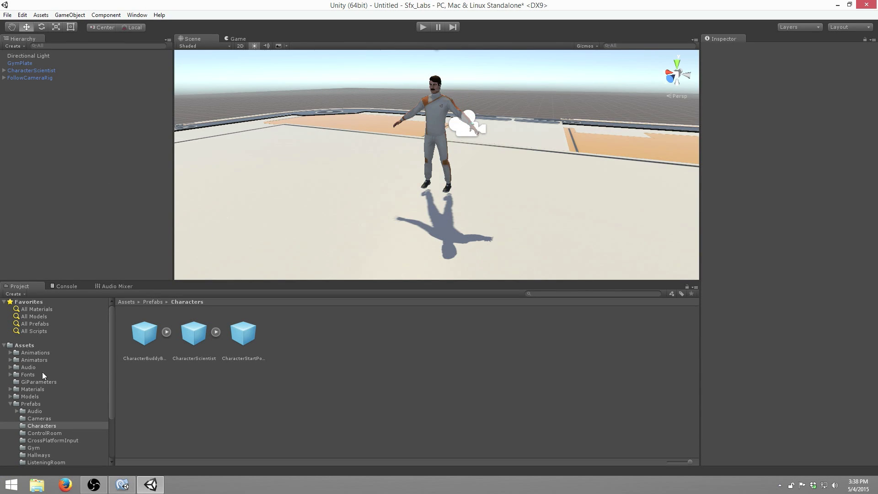
- Open the Mixers folder under Audio and start creating a new asset there
click(50, 368)
double_click(197, 334)
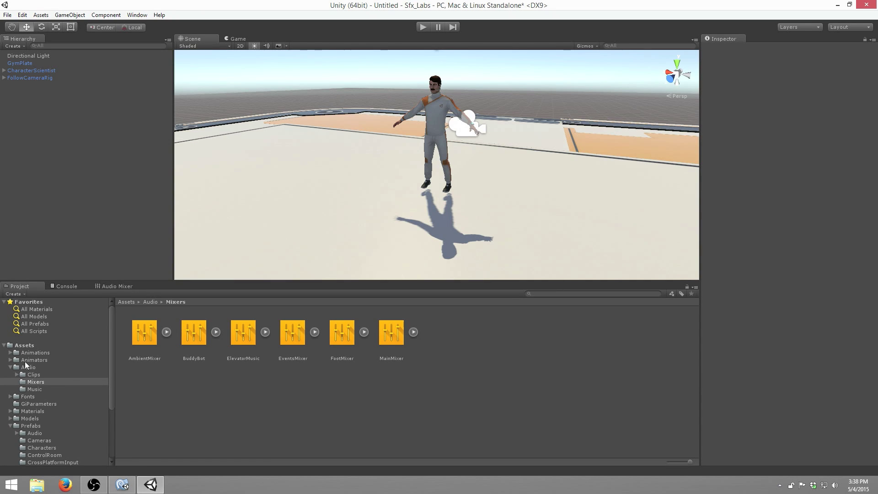
click(14, 293)
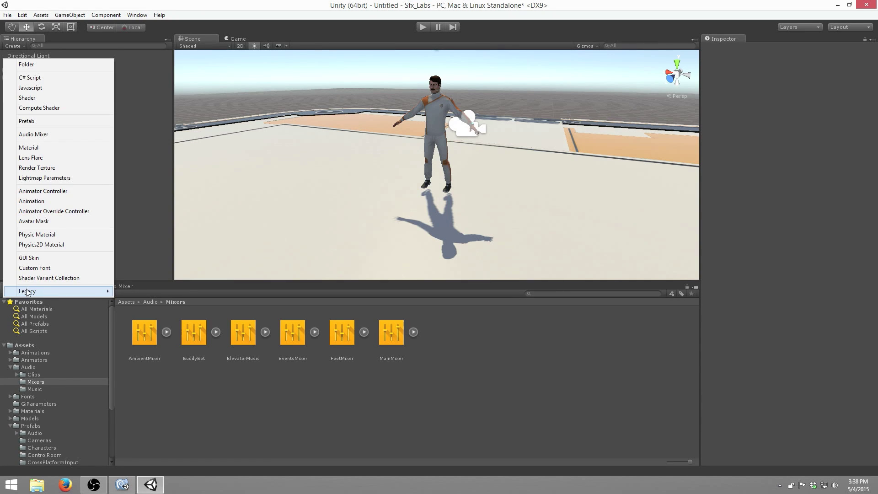
- Create an audio mixer named DemoMixer in the Mixers folder and open it for editing
click(62, 136)
text(D)
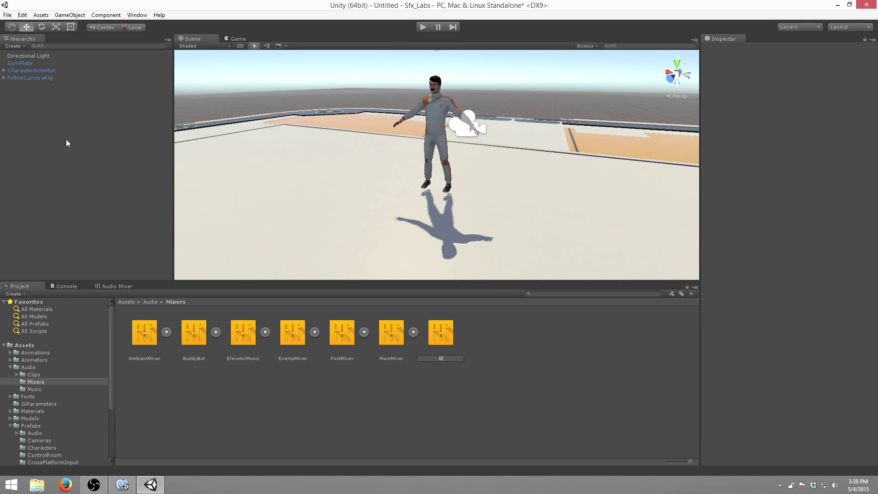
text(emoMixer)
key(Return)
double_click(238, 333)
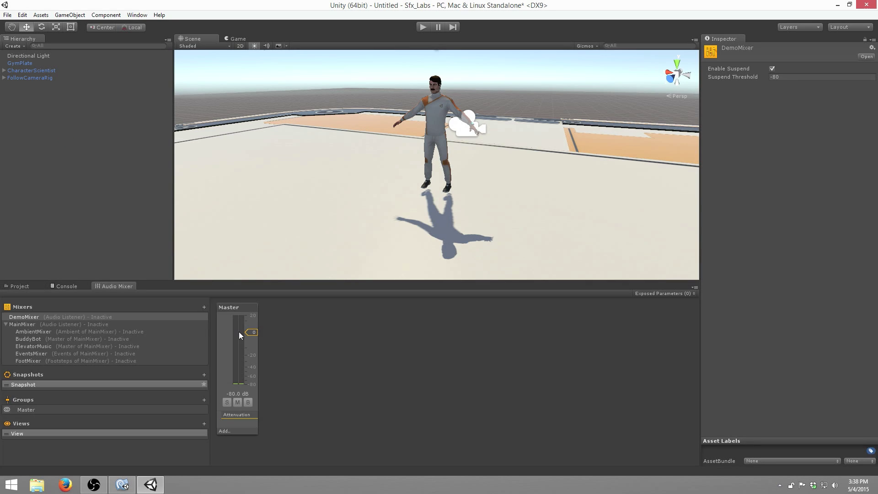
click(6, 325)
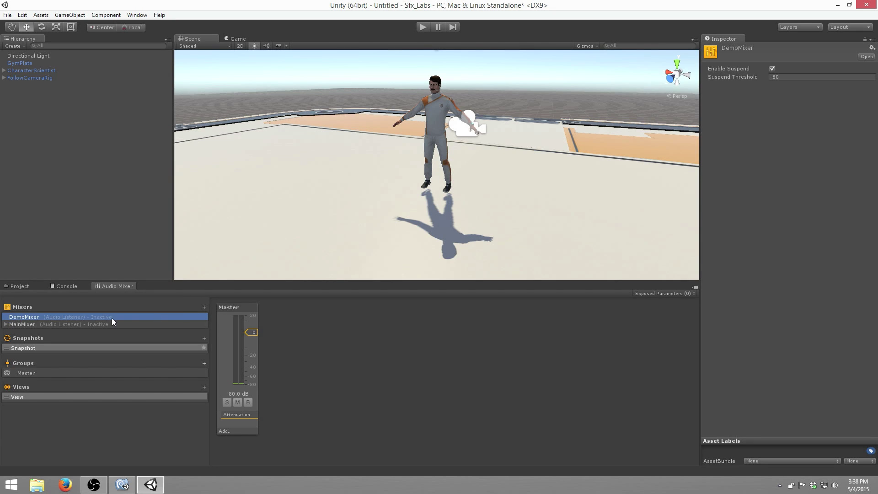
- Add a group named Footsteps under DemoMixer's Master group
click(242, 314)
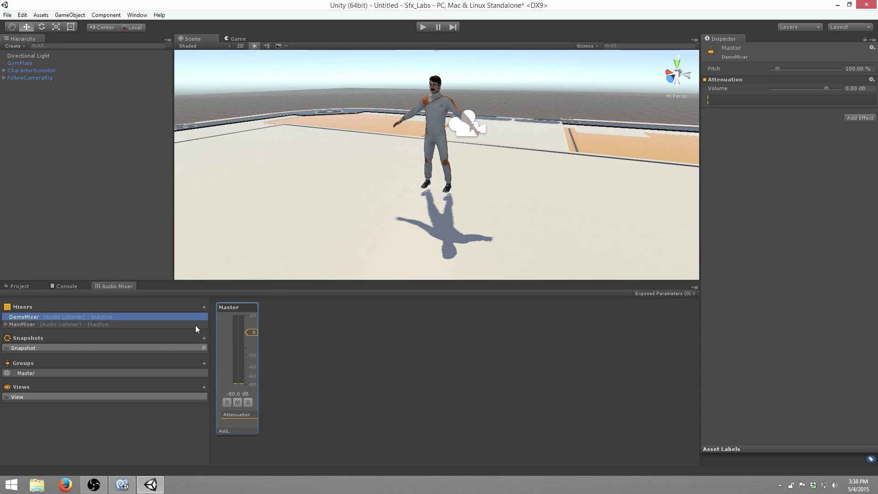
click(204, 363)
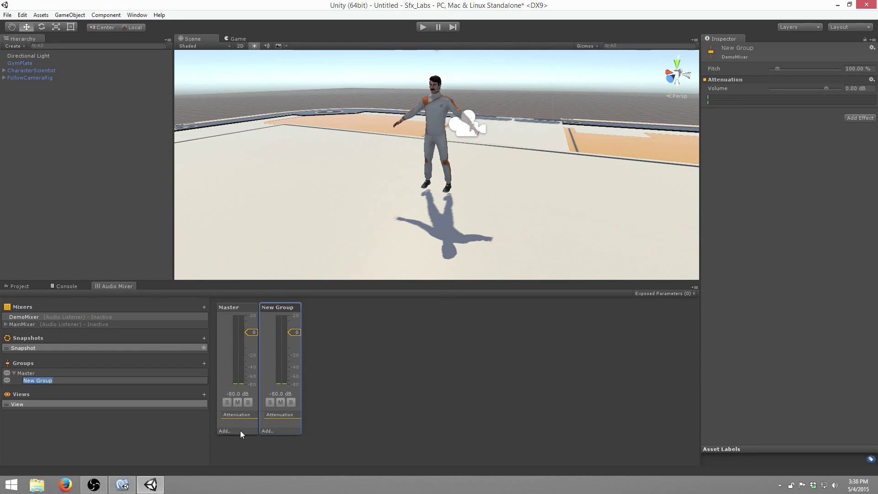
text(Footsteps)
key(Return)
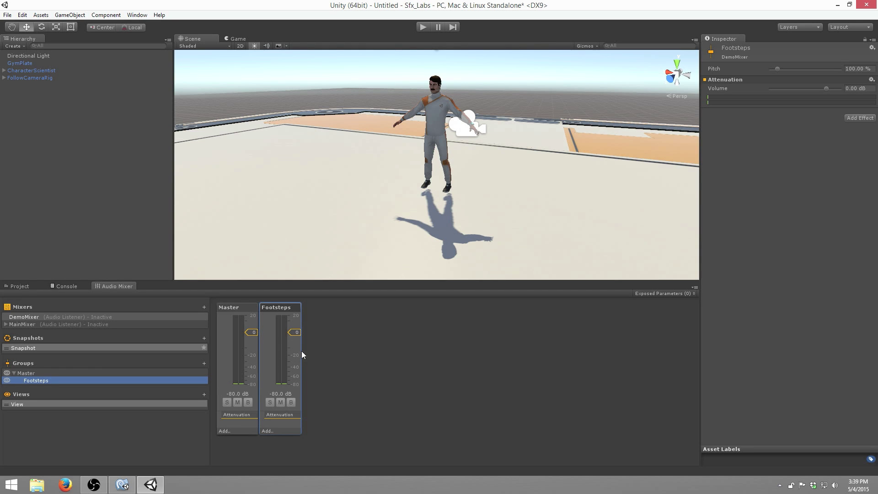
- Route the output of the scientist's RubberAudio audio source to the Footsteps group of DemoMixer
click(4, 71)
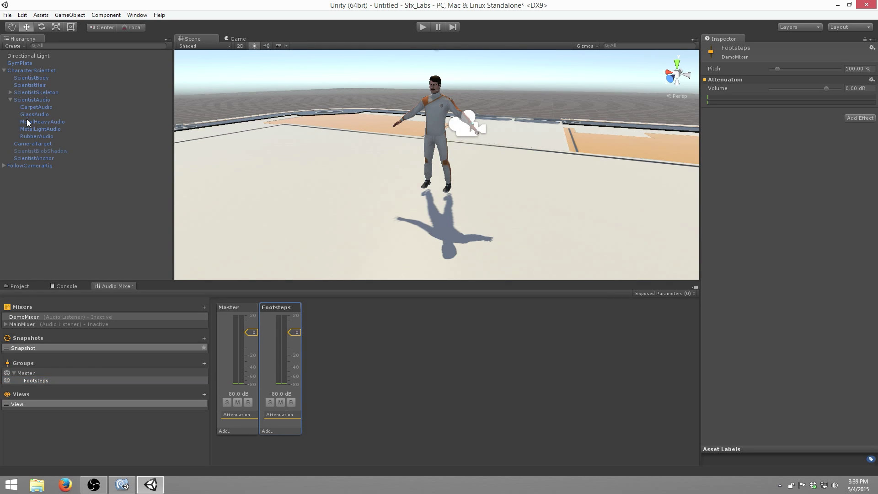
click(49, 137)
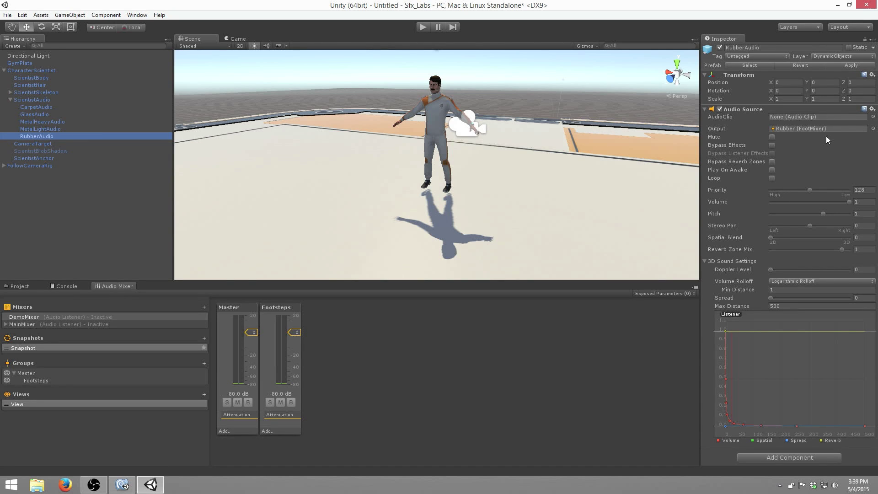
click(873, 129)
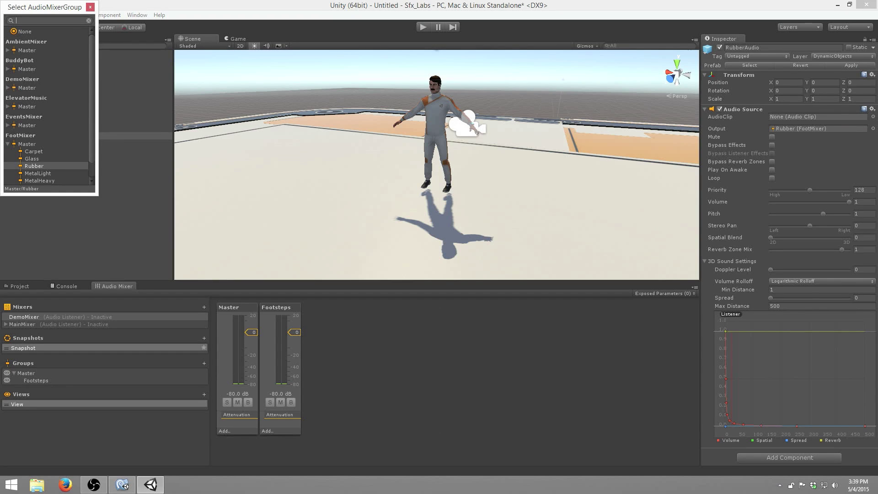
click(8, 87)
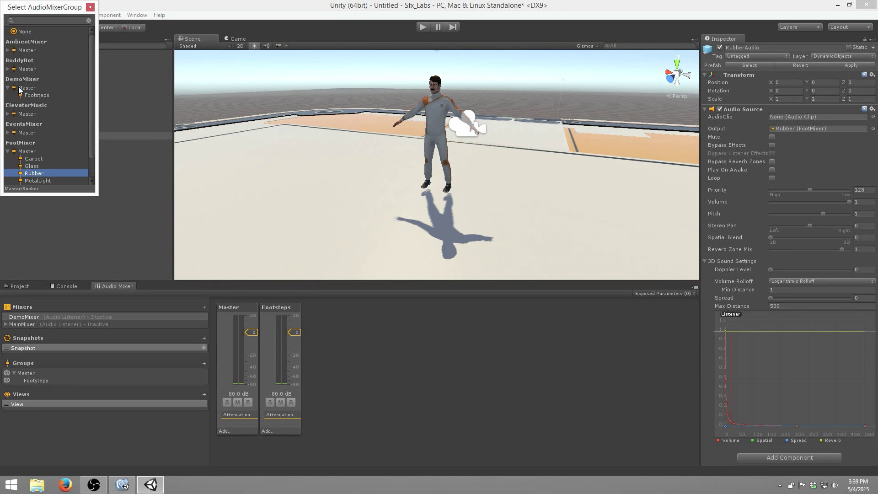
click(38, 97)
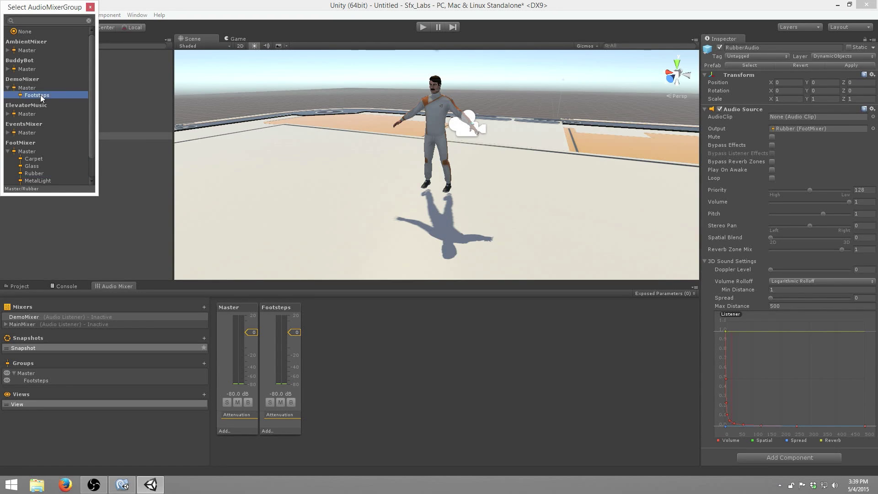
click(42, 97)
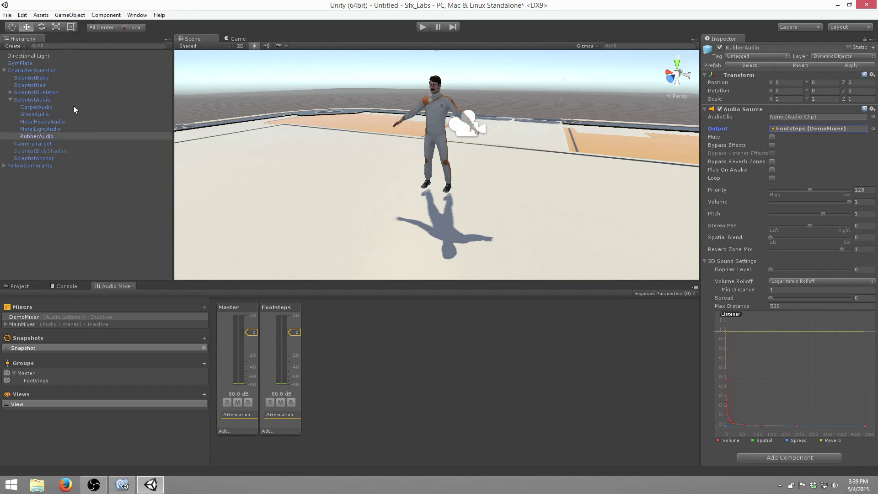
- Play the scene and walk the character forward to check the Footsteps and Master meters, and stop playback
click(422, 27)
key(w)
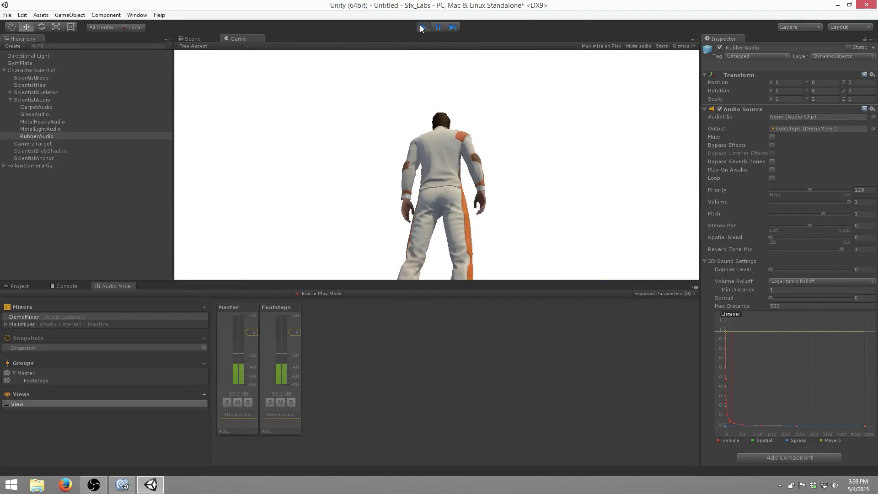
click(424, 27)
- Lower the Footsteps group's volume to -5.72 dB
drag(296, 332, 302, 347)
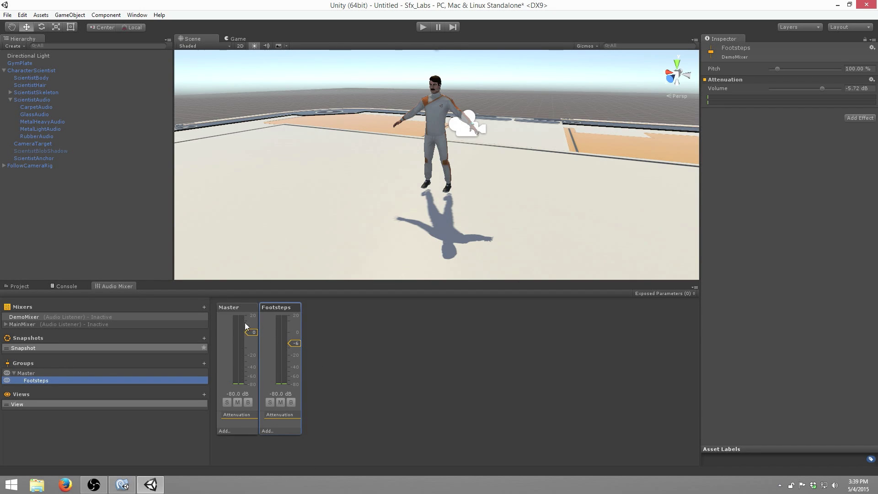
click(244, 308)
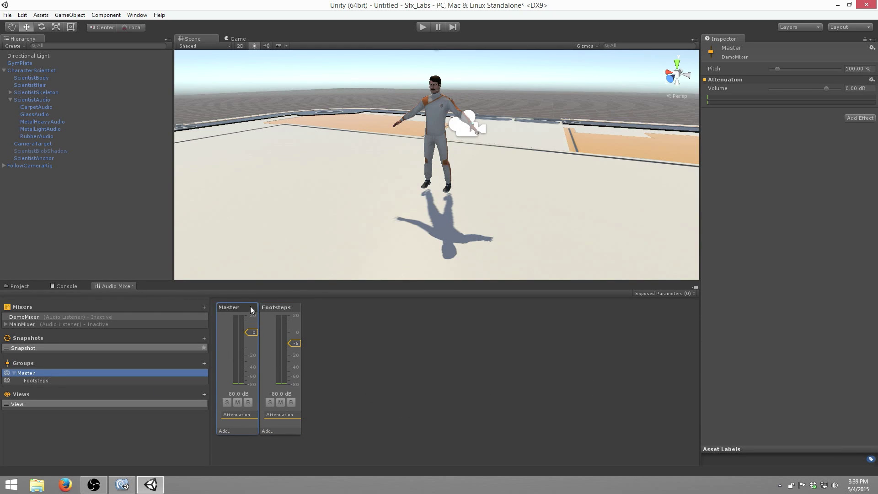
click(287, 308)
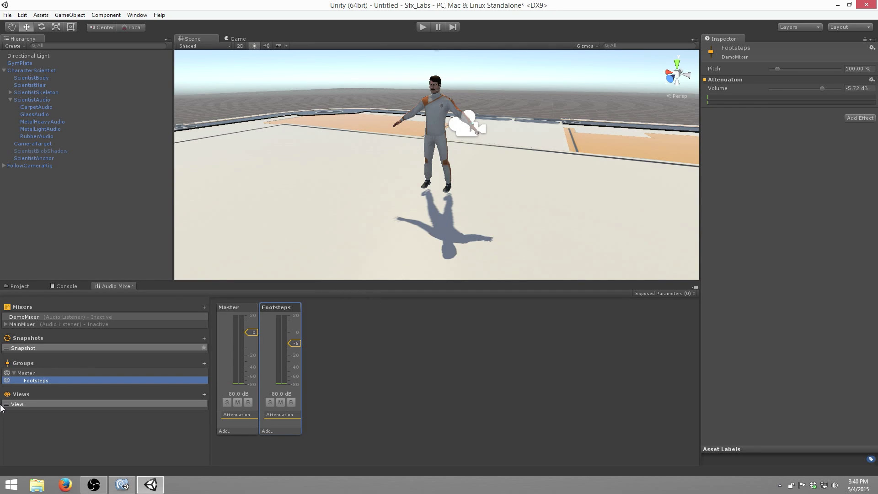
- Add another group named ReverbReturn under the Master group
click(32, 373)
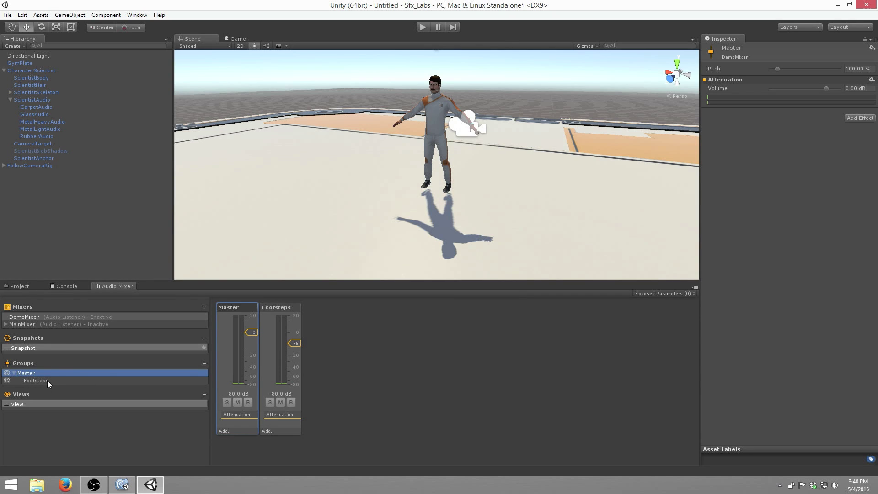
click(205, 363)
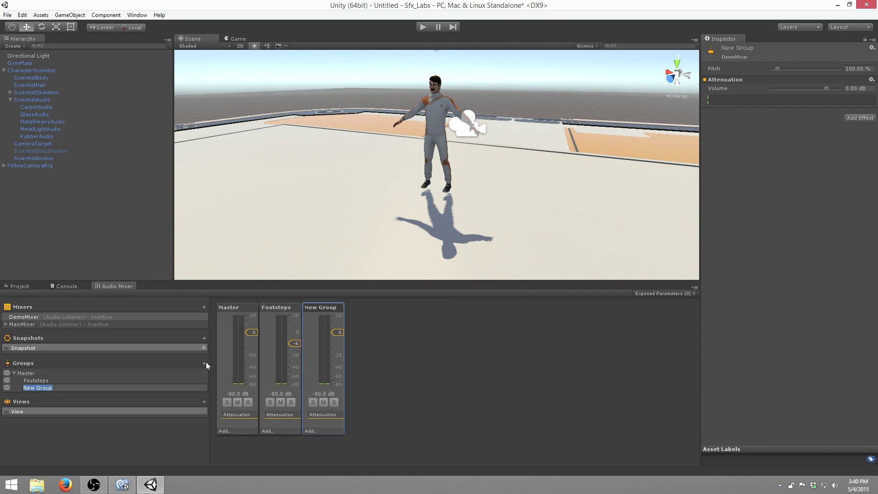
text(Rever)
text(nR)
key(BackSpace)
key(BackSpace)
text(bReturn)
key(Return)
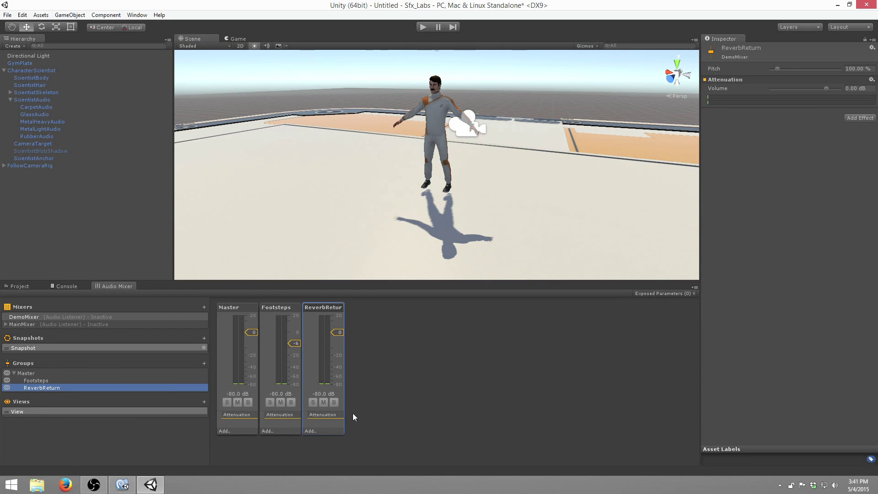
- Add a Send effect to the Footsteps group
click(286, 431)
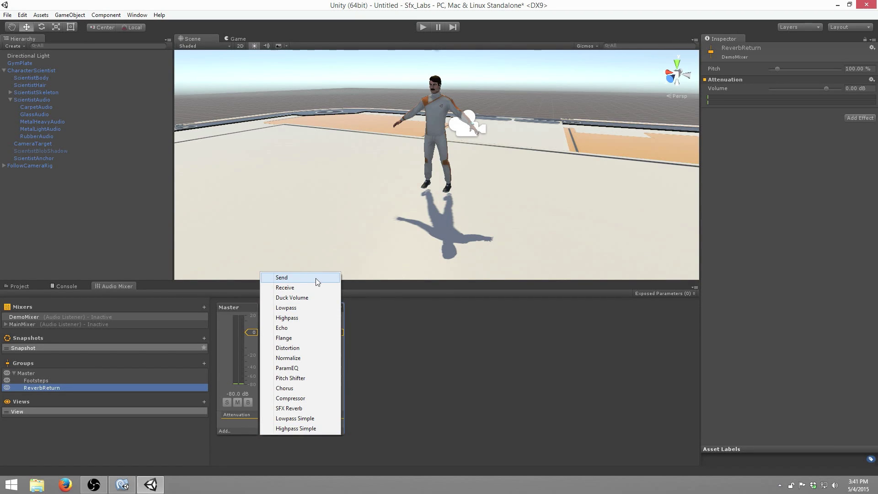
click(408, 299)
click(281, 432)
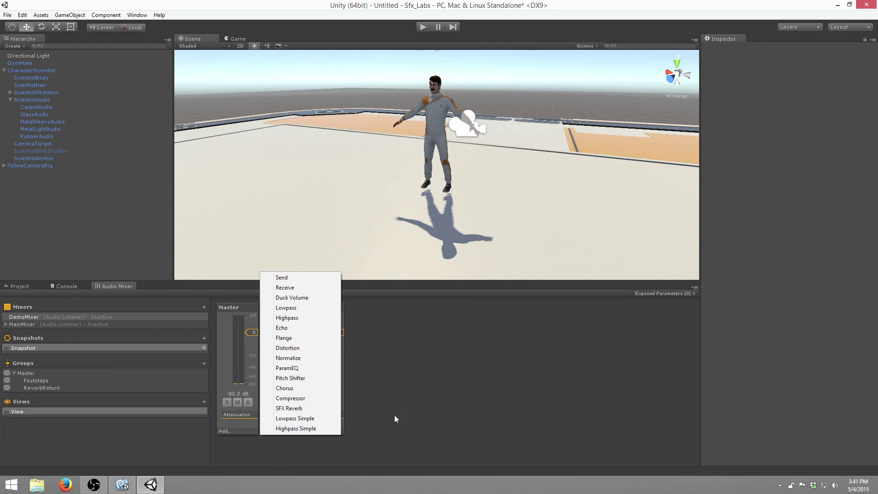
click(327, 277)
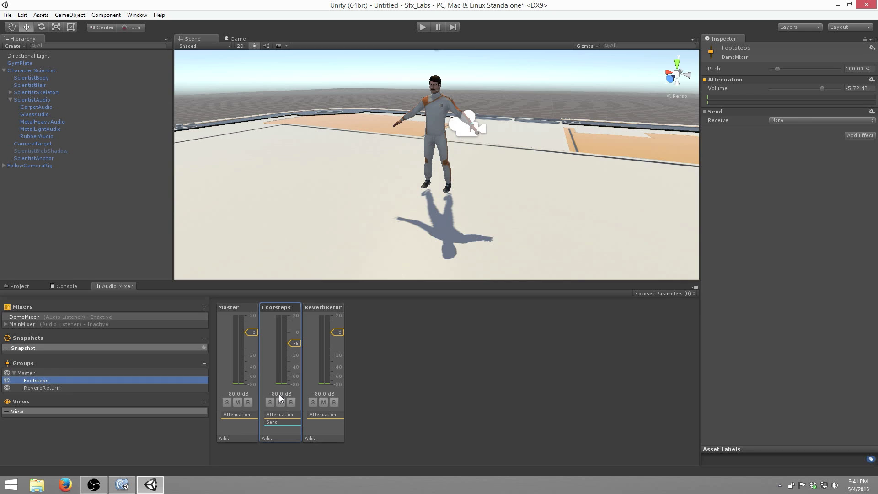
- Add a Receive effect to the ReverbReturn group and lower the group's volume to -5.72 dB
click(327, 428)
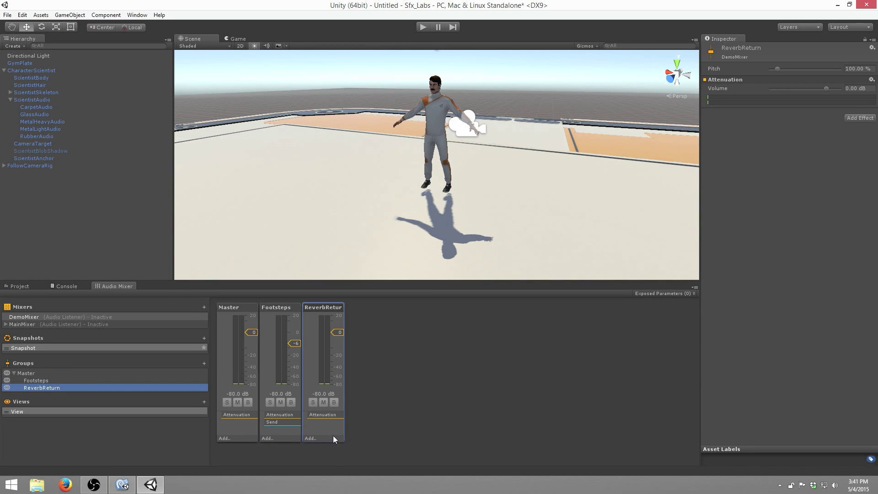
click(333, 439)
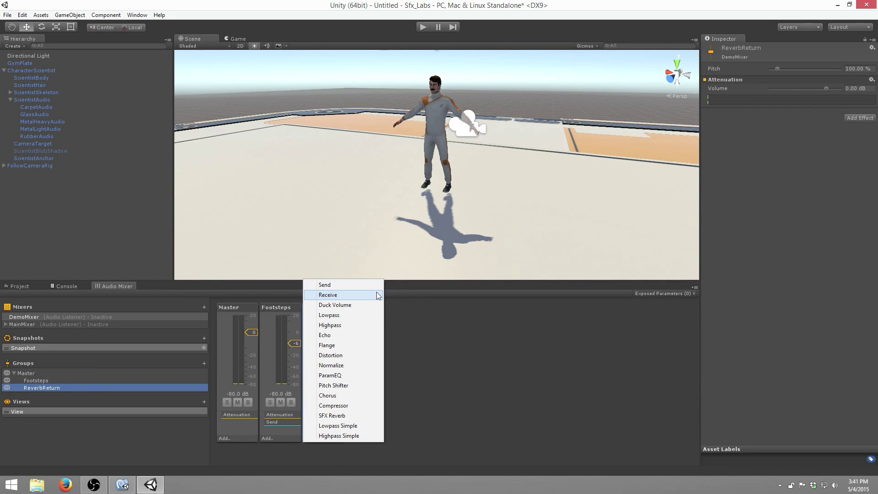
click(348, 295)
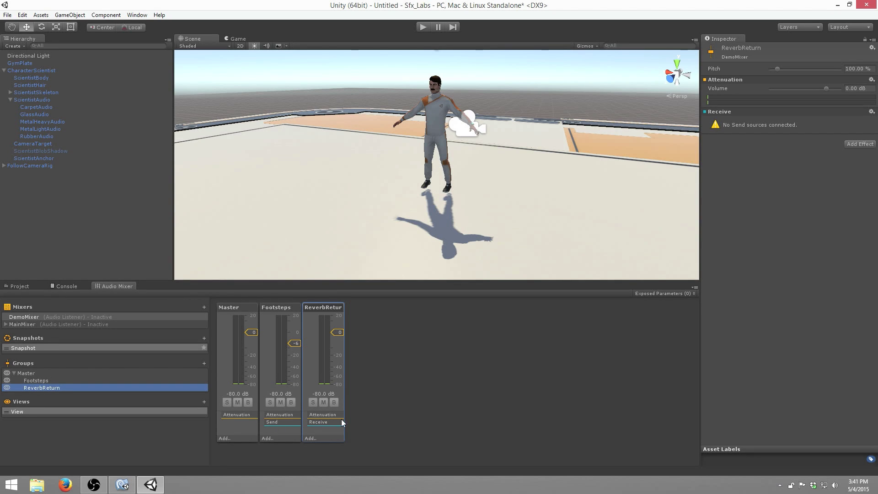
drag(339, 333, 360, 345)
click(410, 366)
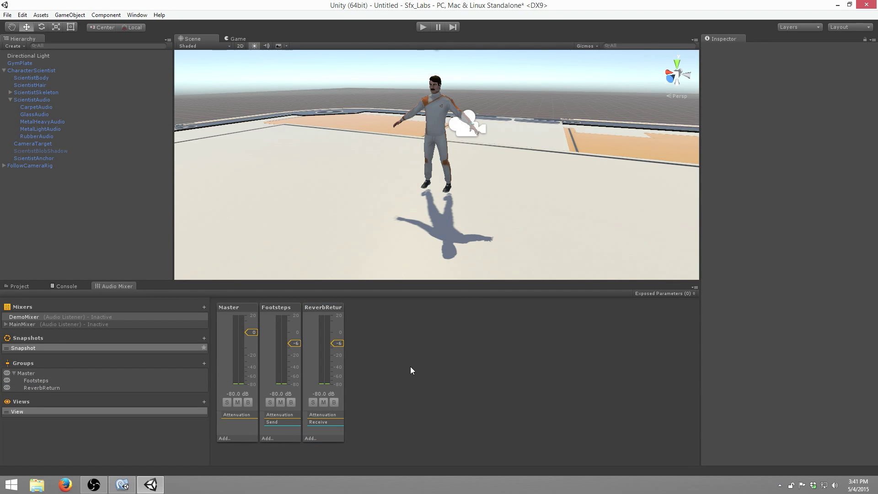
- Set the Receive target of the Footsteps group's Send effect to ReverbReturn\Receive
click(279, 421)
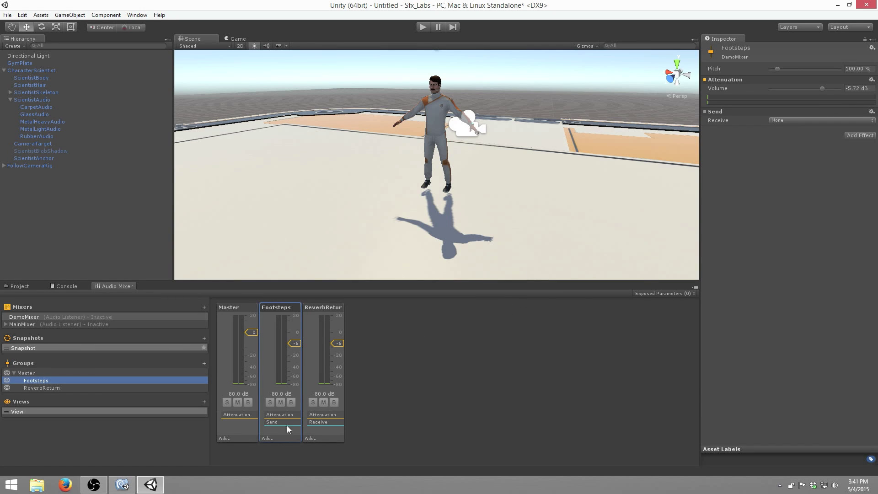
click(781, 119)
click(706, 130)
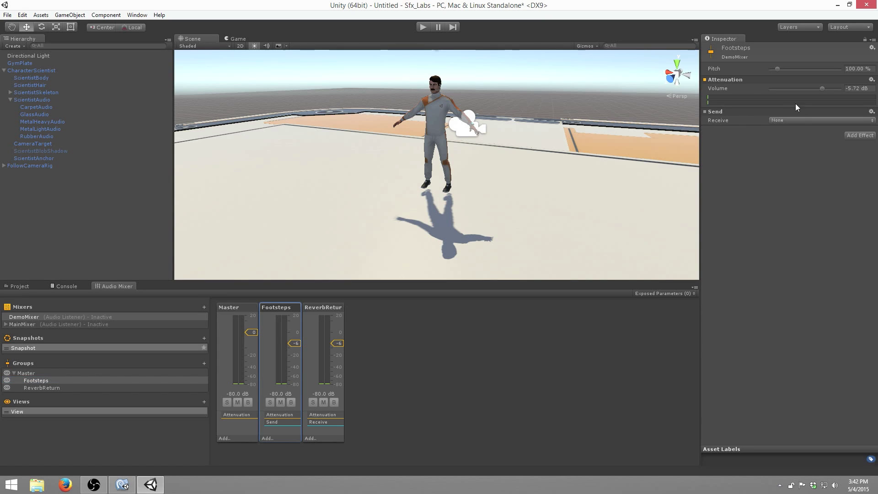
click(798, 119)
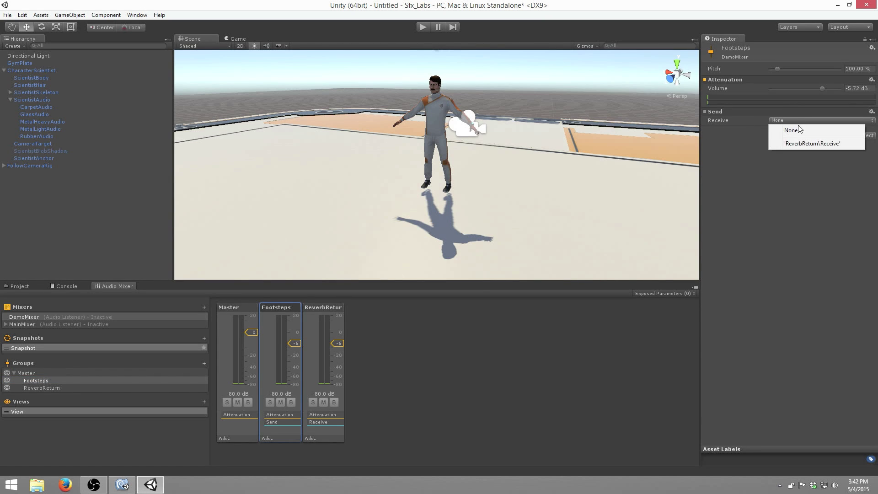
click(857, 145)
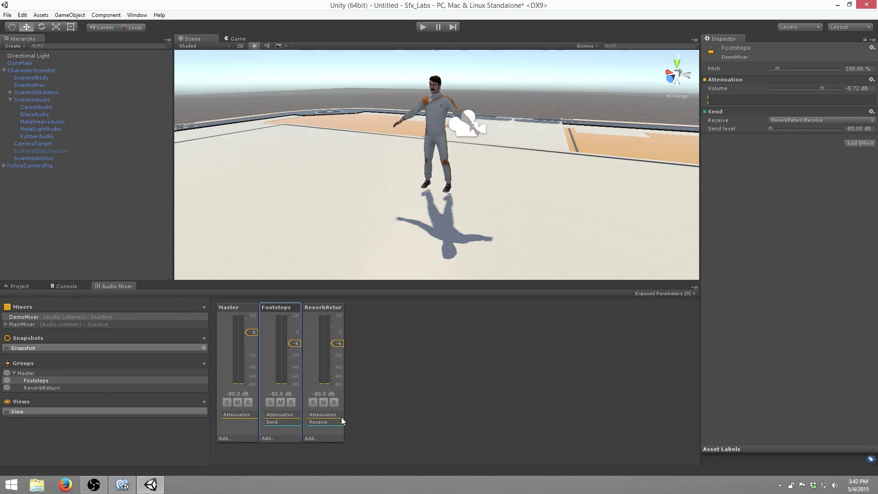
- Set the send level of the Footsteps group's Send effect to 0 dB
click(316, 422)
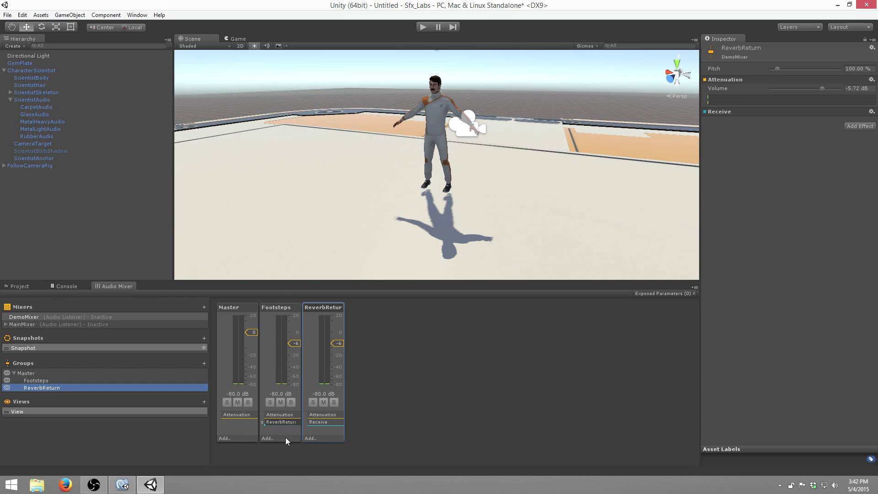
click(286, 438)
click(773, 129)
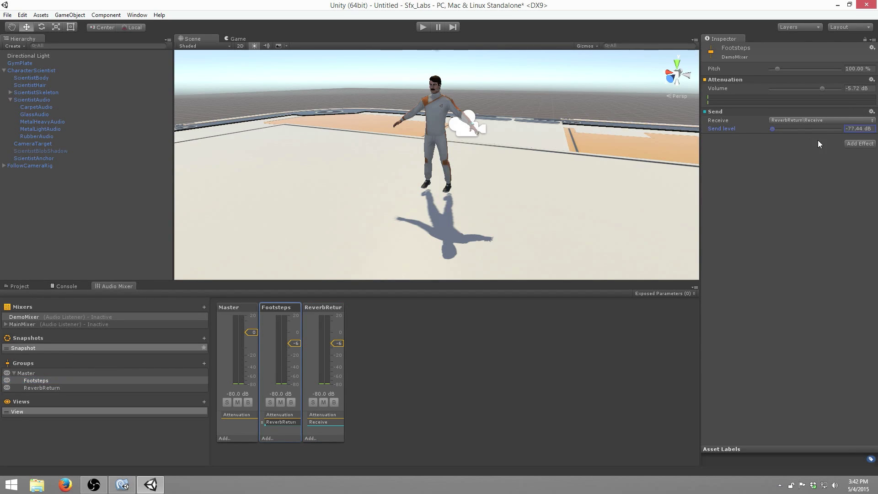
text(0)
key(Return)
- Play the scene with the character walking and lower the Footsteps send level to -80 dB
click(420, 26)
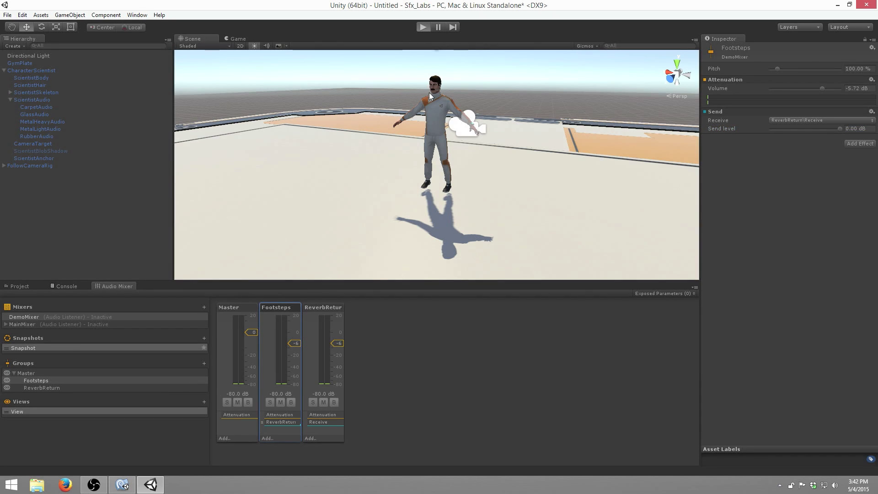
key(w)
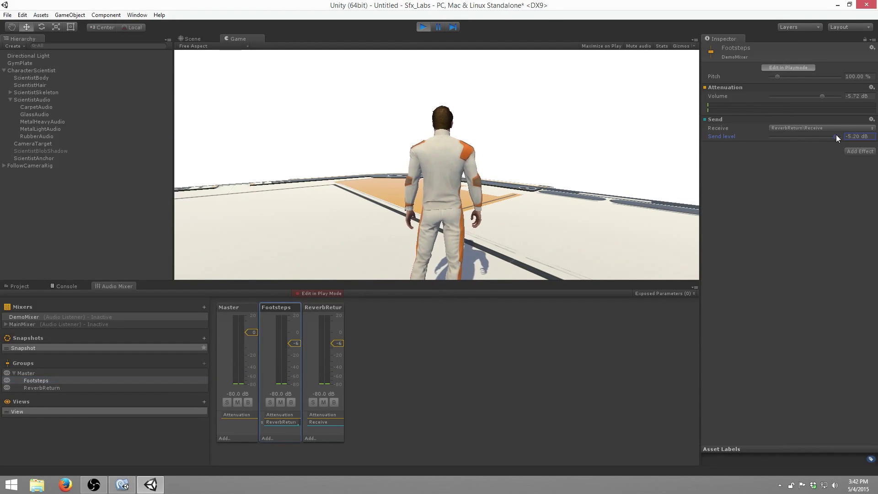
drag(837, 135, 653, 155)
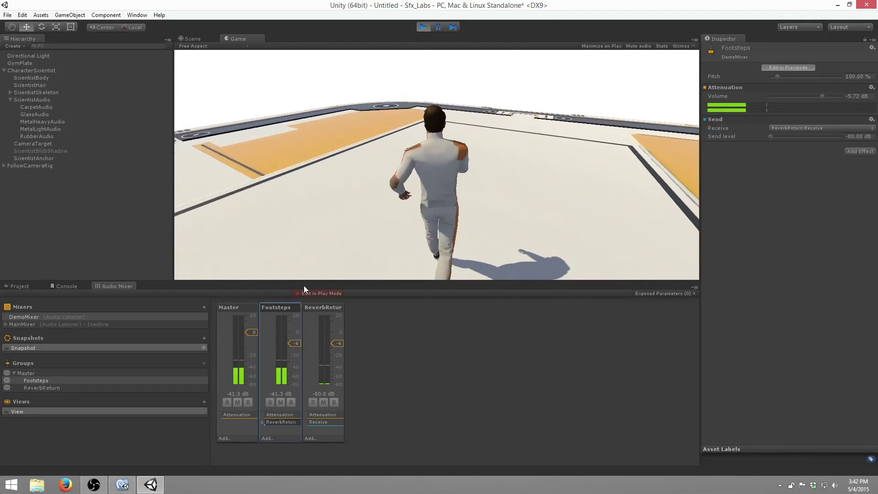
- Raise the Footsteps send level back to 0 dB and stop the running scene
drag(774, 136, 796, 137)
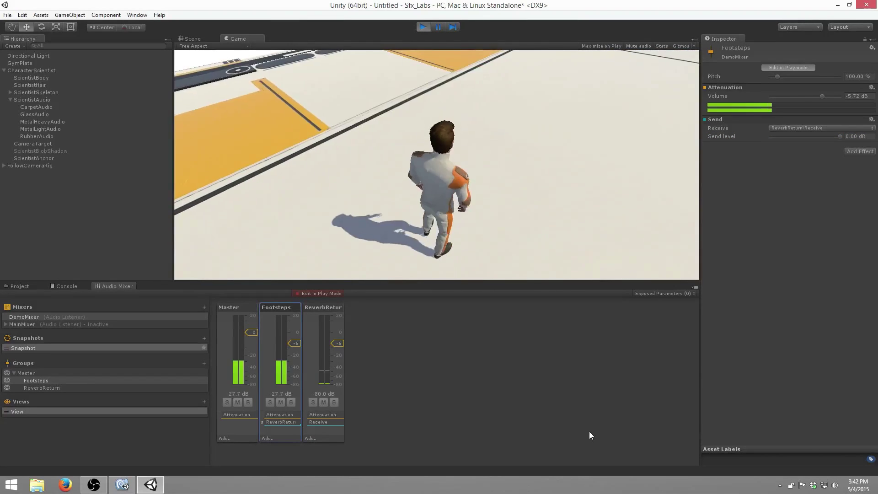
click(423, 27)
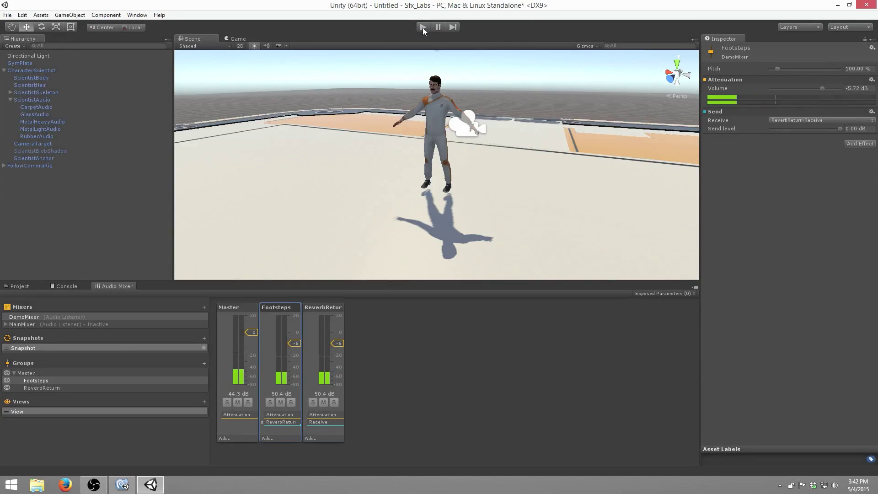
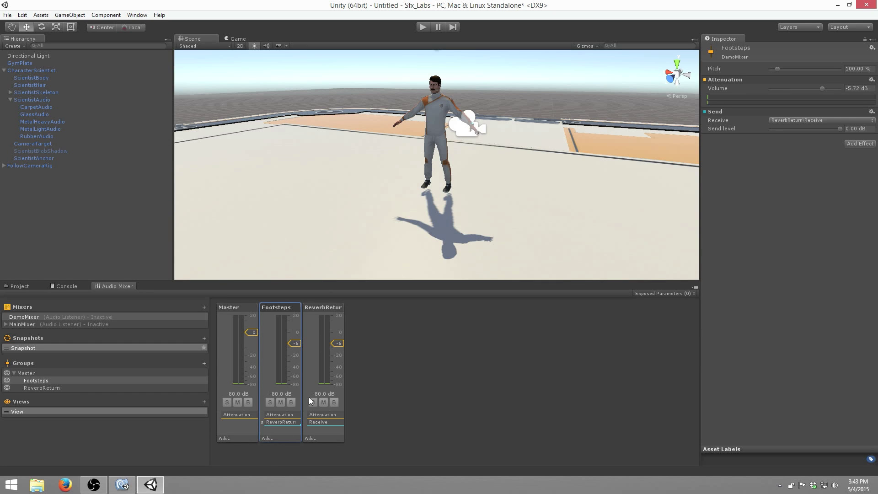
- Add an SFX Reverb effect to the ReverbReturn group and test it by walking the character in play mode
click(329, 438)
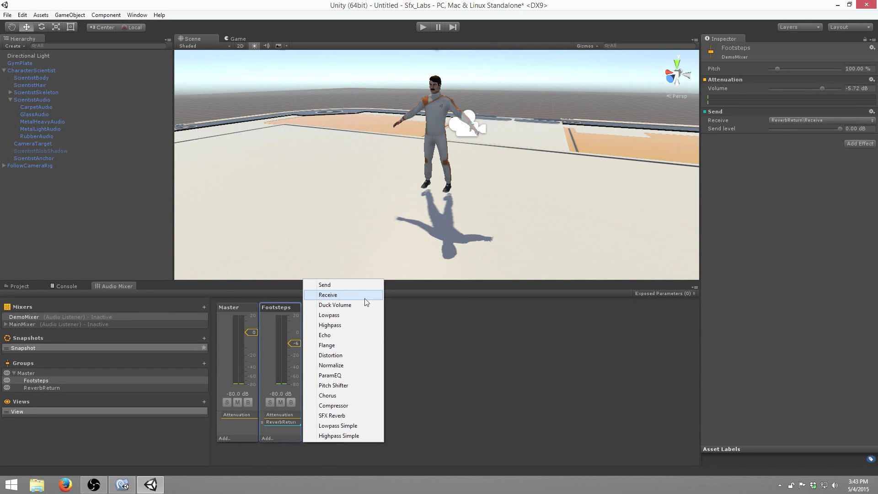
click(342, 416)
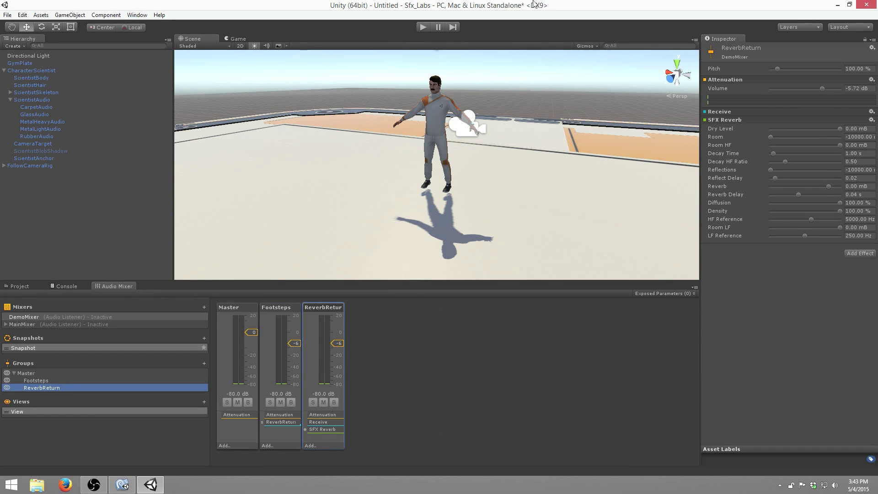
click(423, 27)
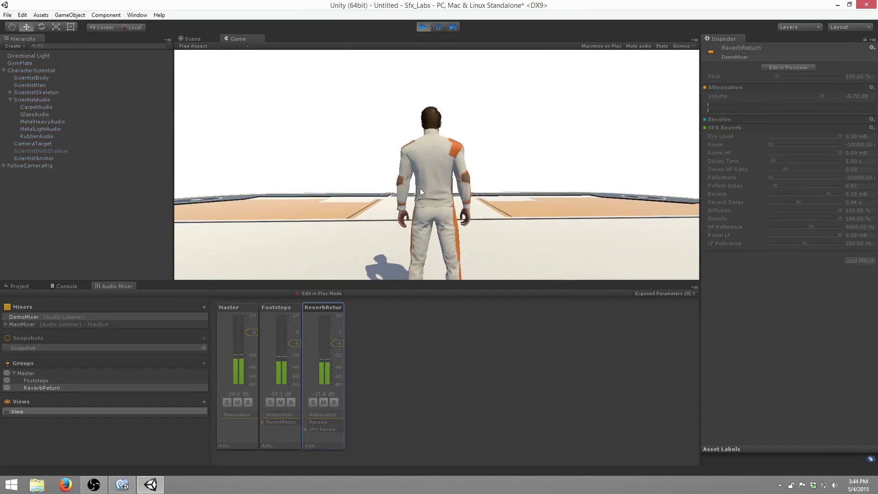
key(w)
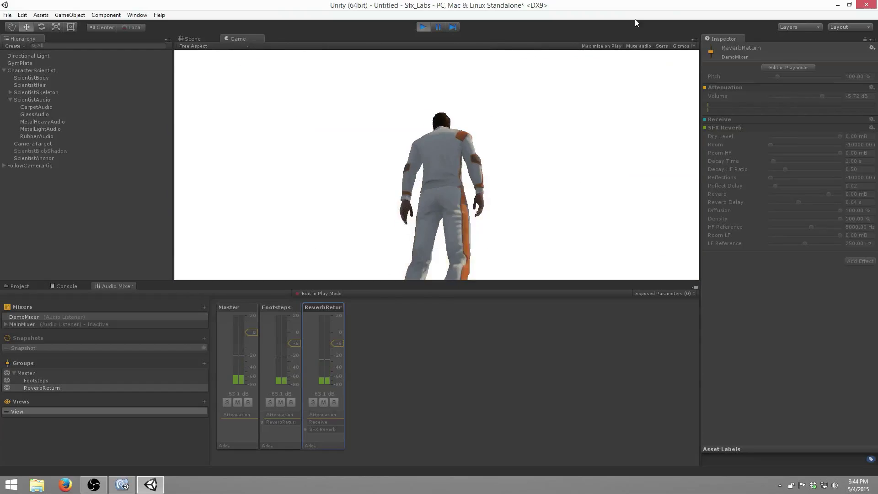
click(424, 27)
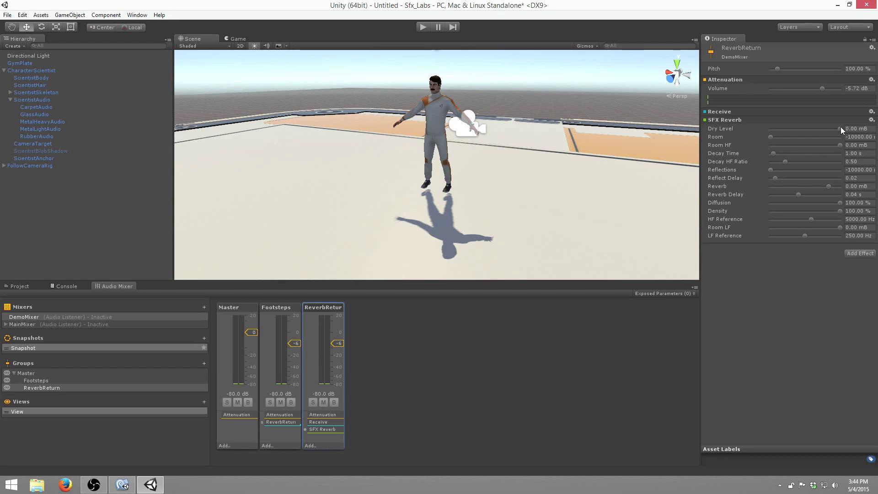
- Set the SFX Reverb's Dry Level to -10000 mB, Room to 0 mB and Reflections to 1000 mB
drag(841, 128, 729, 132)
drag(772, 137, 844, 141)
drag(771, 169, 840, 169)
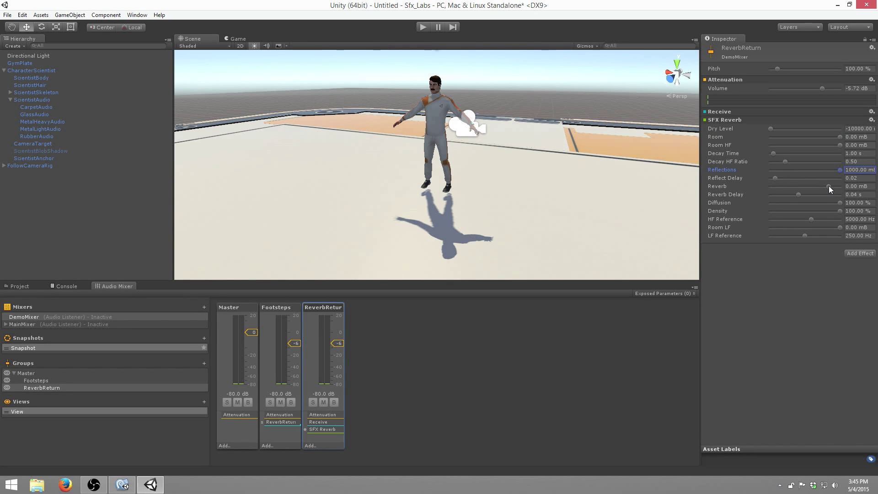
click(829, 186)
- Play the scene with the character walking to hear the reverb on the footsteps, and stop it
click(423, 26)
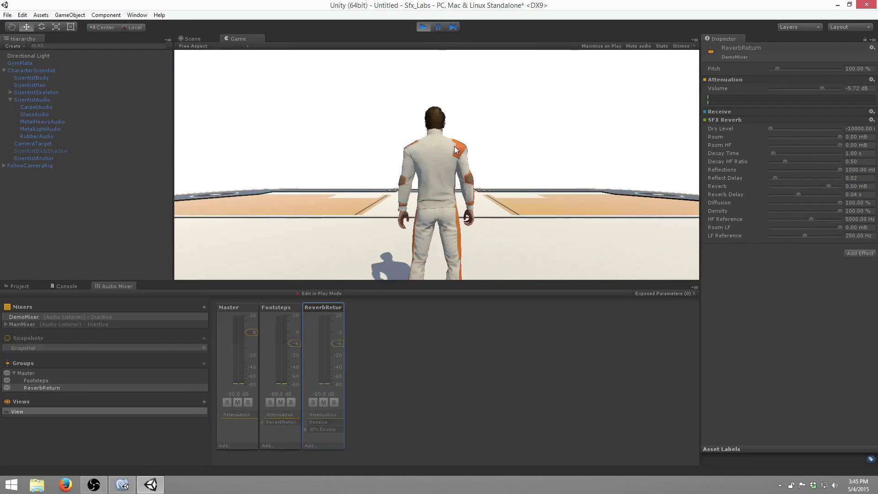
key(w)
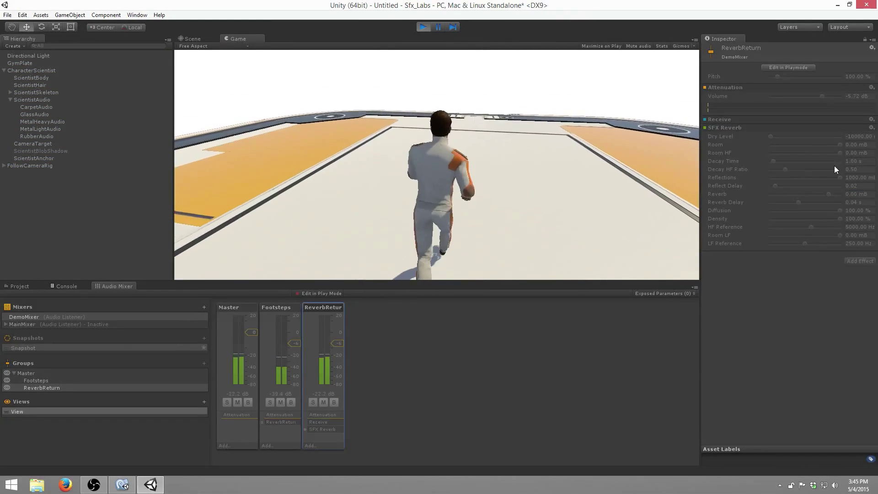
key(a)
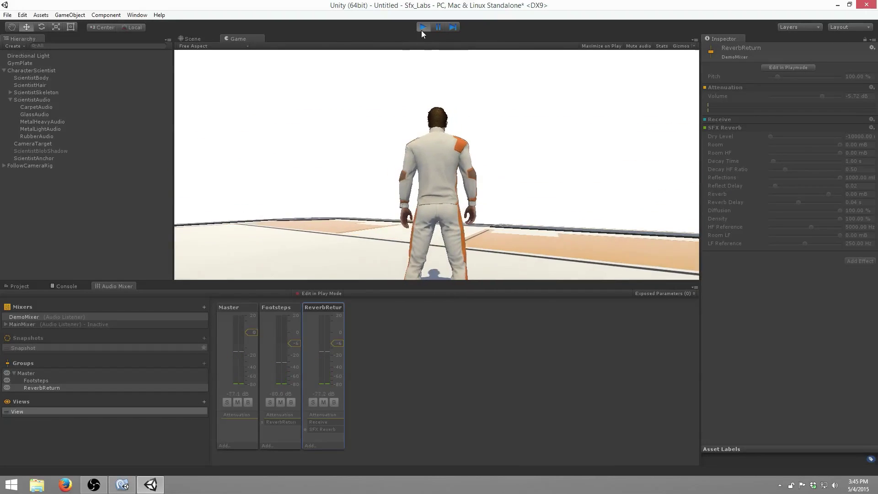
click(425, 26)
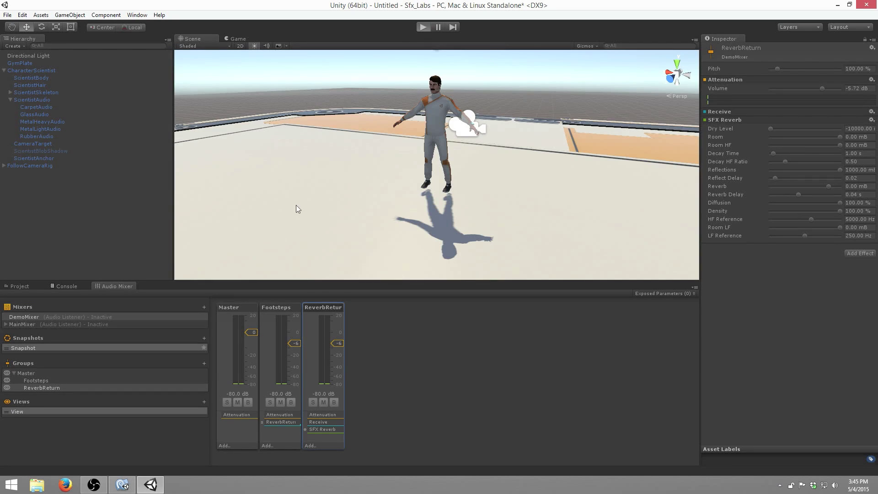
- Play the scene in mixer edit mode and increase the SFX Reverb's Decay Time to 7.30 s
key(ctrl+p)
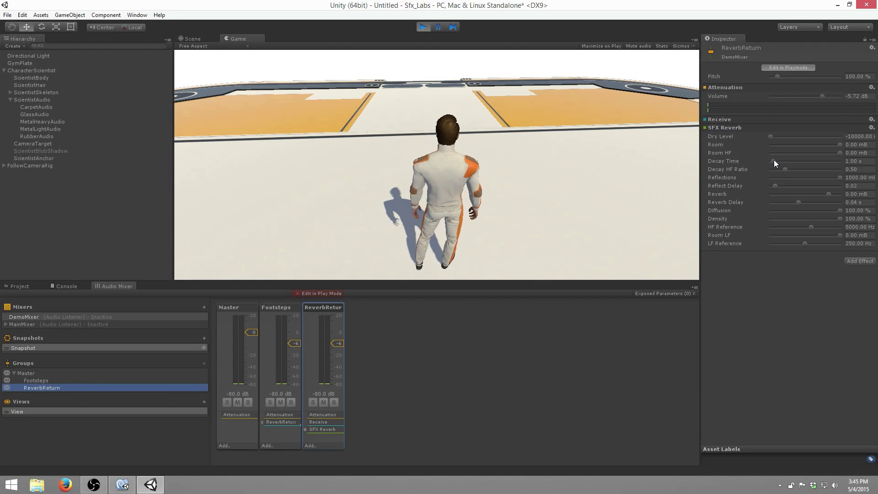
drag(774, 161, 779, 161)
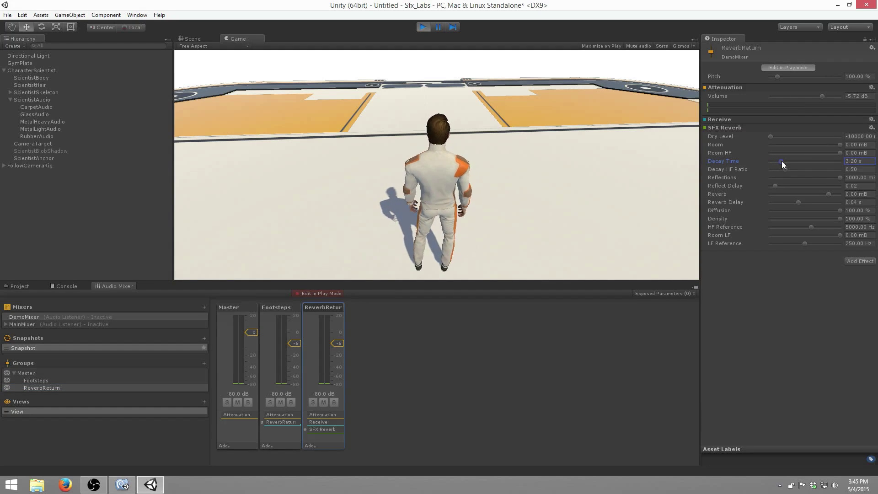
drag(785, 163, 779, 164)
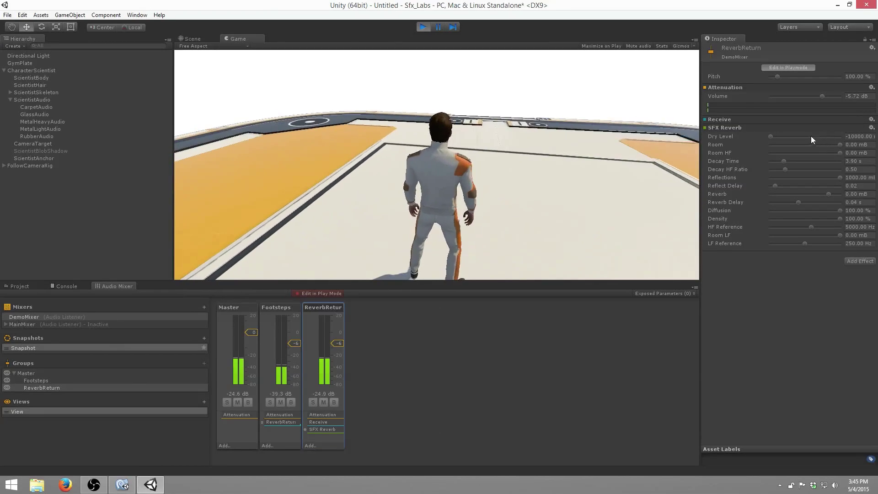
drag(783, 161, 795, 161)
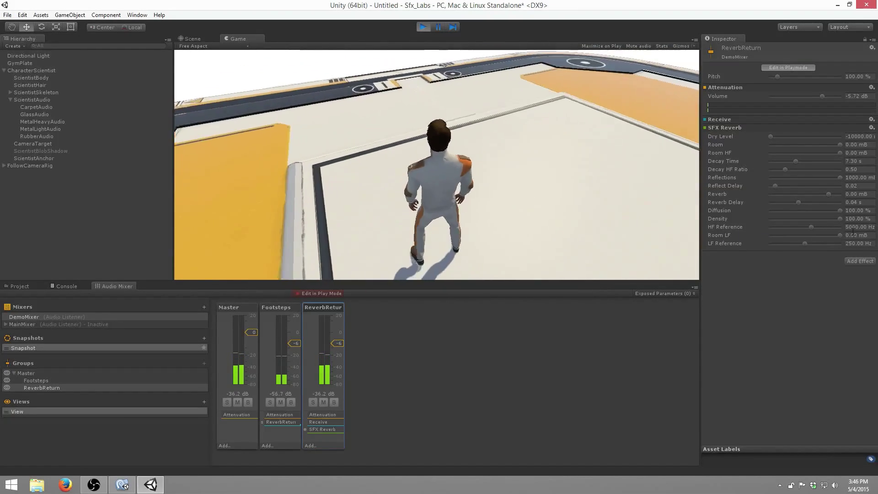
- Reduce the SFX Reverb's Room LF to -1116 mB, testing the footsteps by walking the character
drag(840, 235, 824, 238)
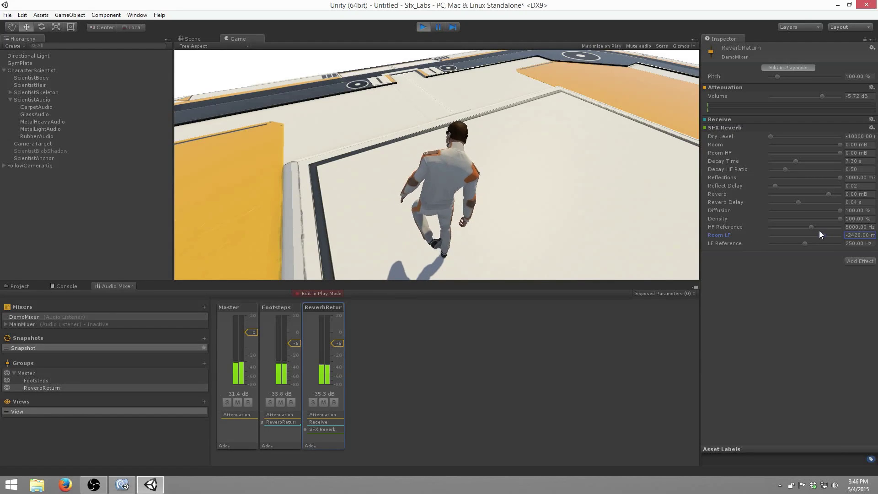
click(646, 194)
key(w)
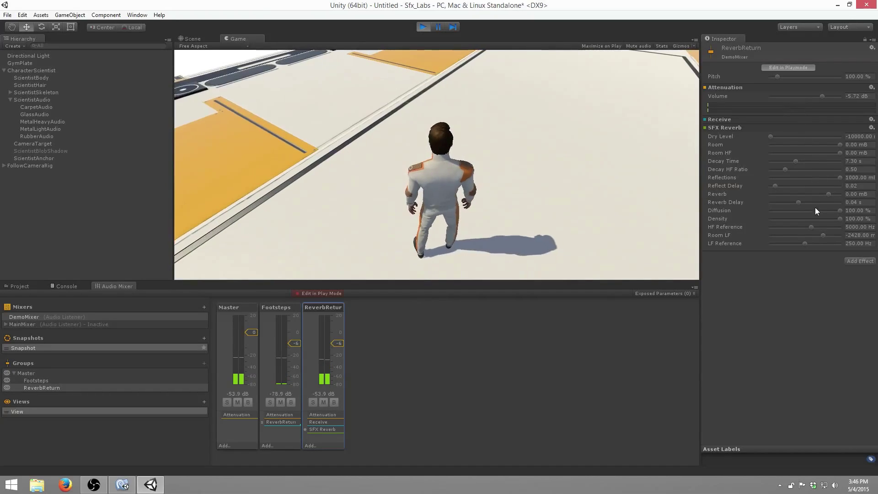
drag(824, 235, 832, 235)
click(660, 172)
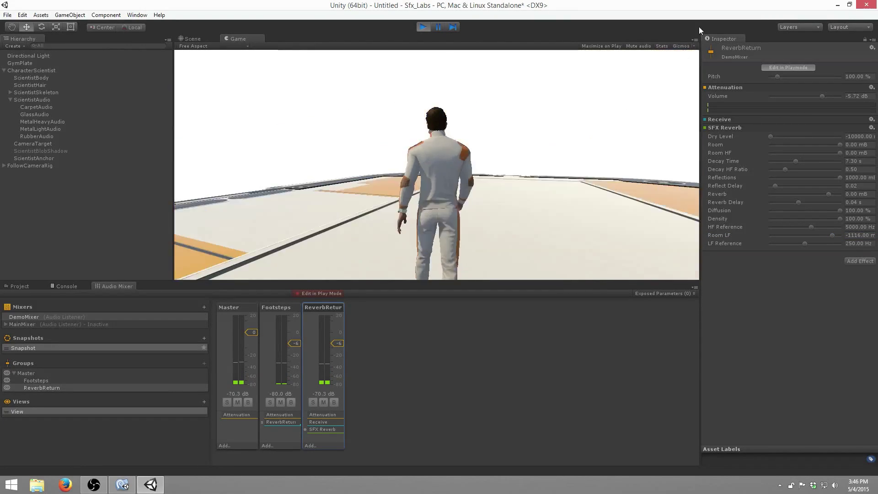
key(w)
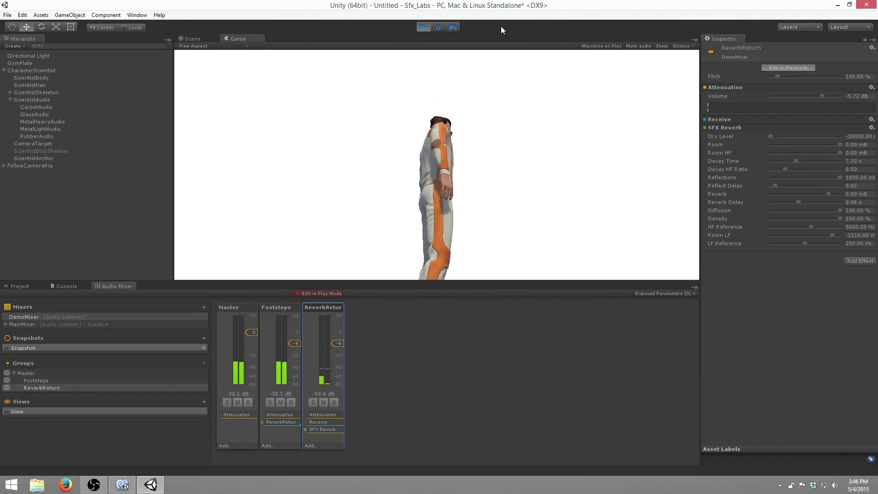
- Lower the Footsteps send level to -11 dB, then to -26.93 dB, walking the character to compare the reverb
key(ctrl+1)
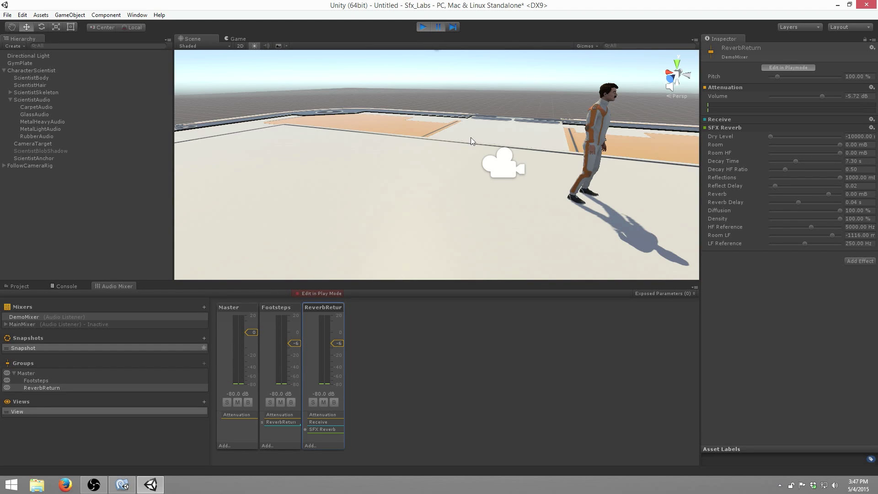
drag(298, 418, 287, 432)
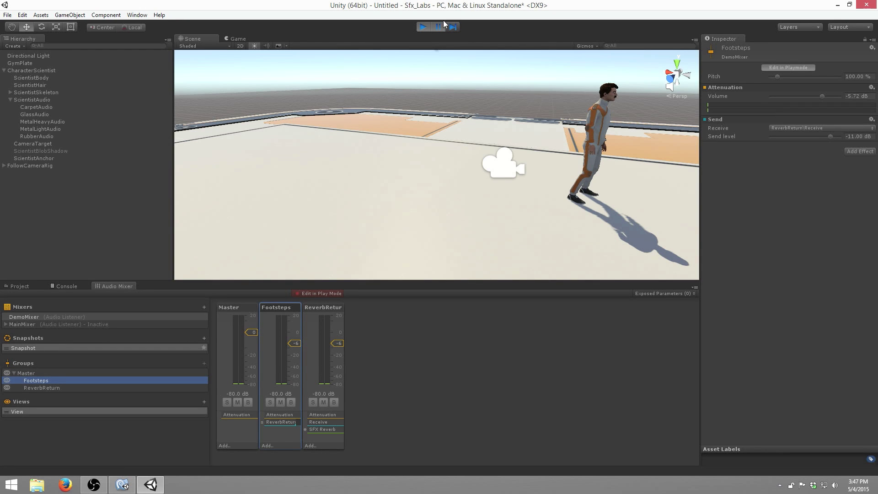
key(w)
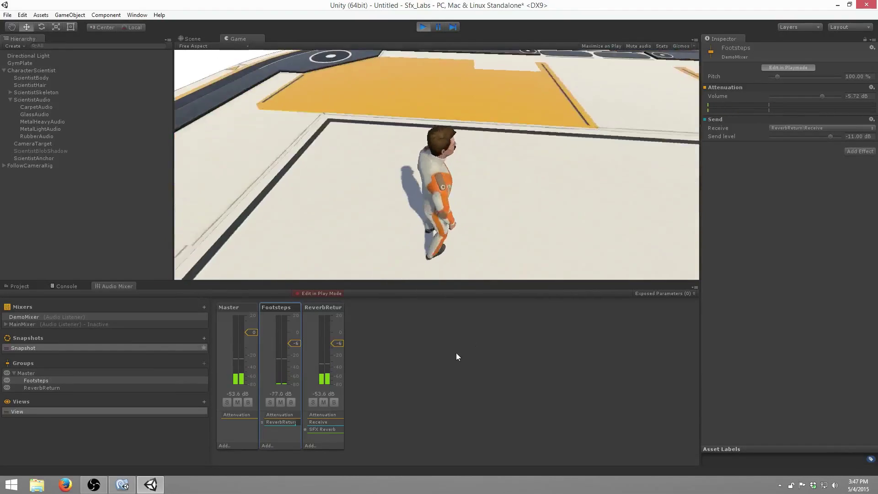
drag(303, 420, 281, 425)
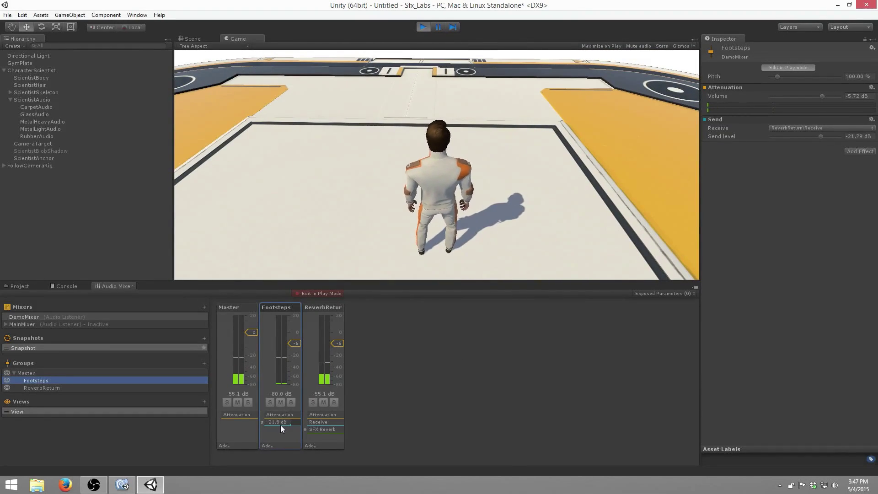
click(293, 256)
key(w)
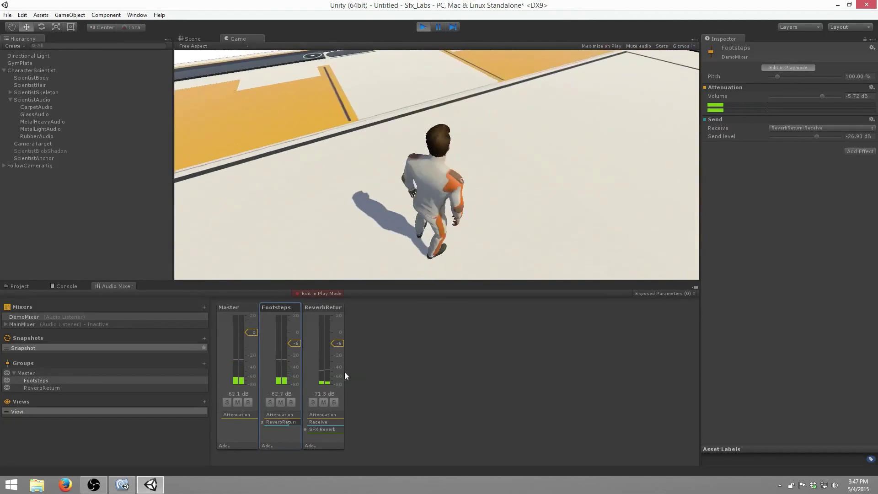
- Raise the Footsteps send level to -18.39 dB while testing with the walking character, and pause the scene
drag(289, 420, 295, 423)
click(506, 201)
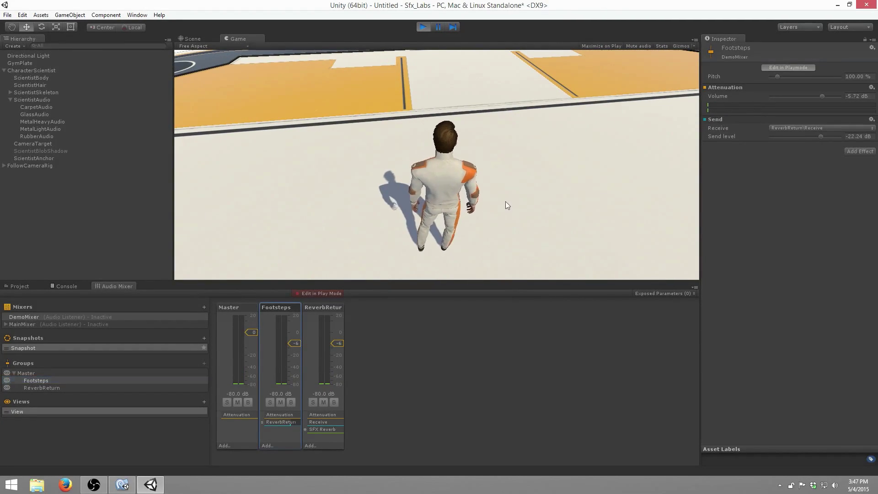
key(w)
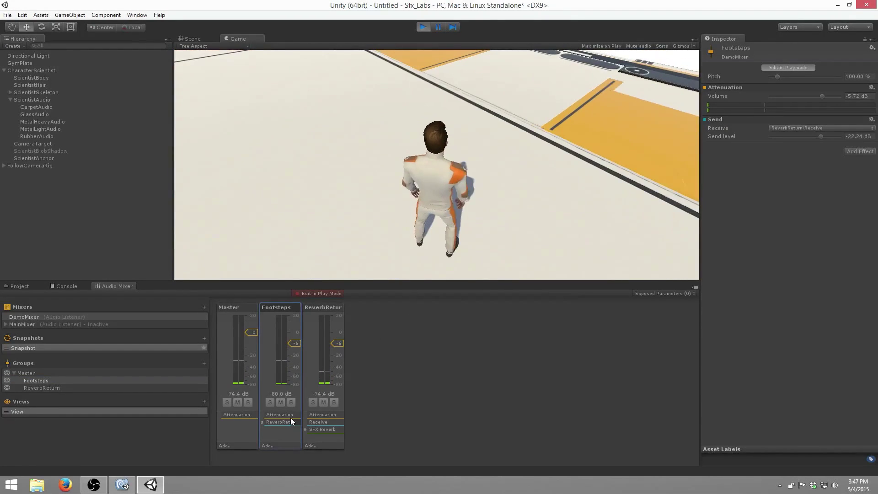
drag(290, 418, 294, 422)
click(346, 229)
key(w)
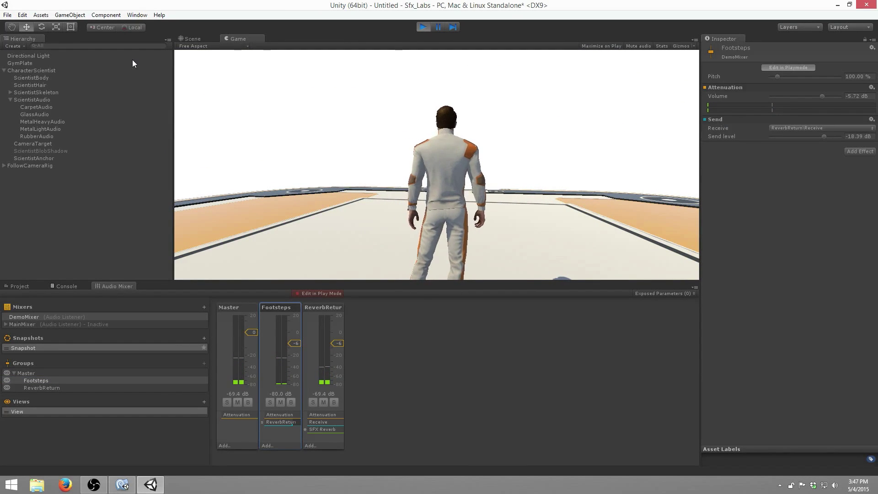
key(w)
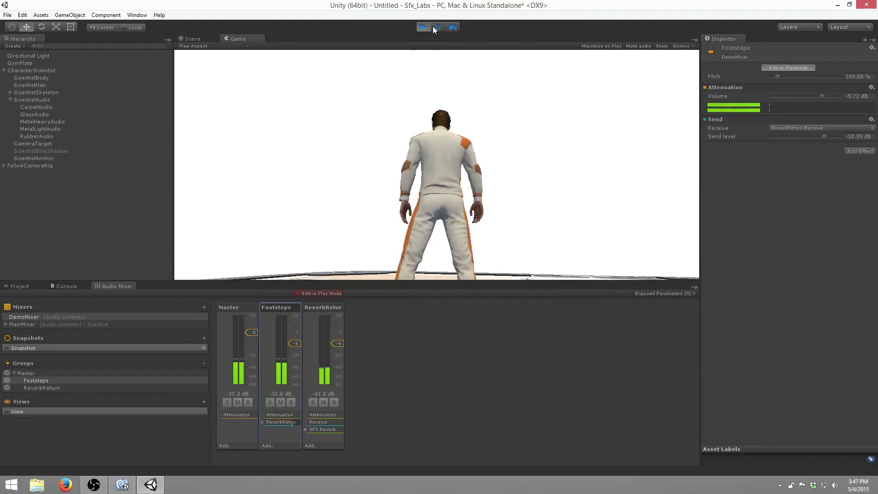
key(ctrl+1)
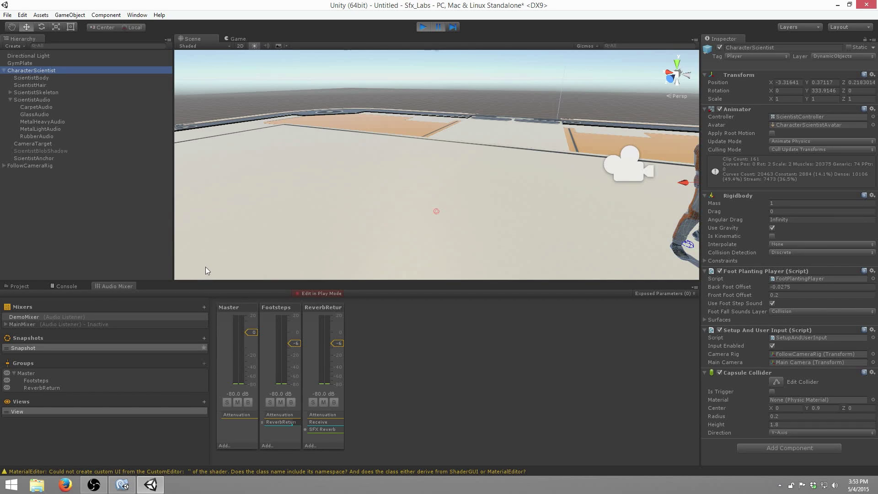
- Stop the scene and add a child group named EchoReturn under the Master group
click(45, 373)
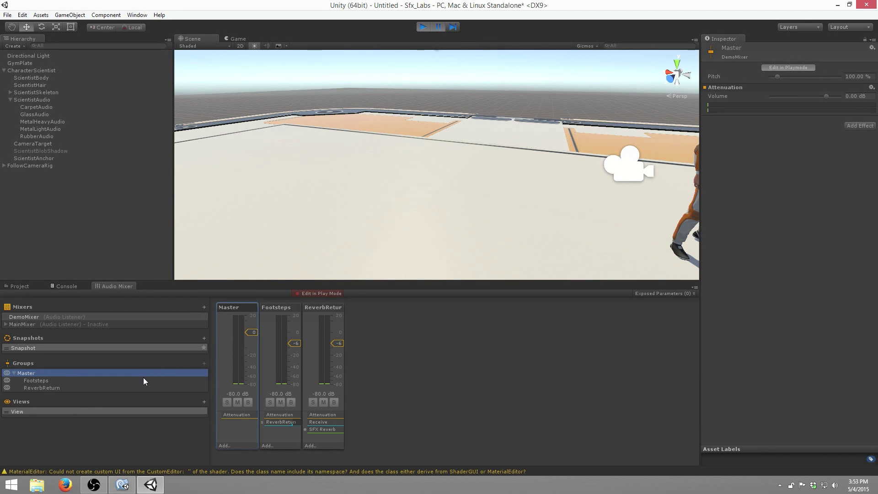
click(440, 27)
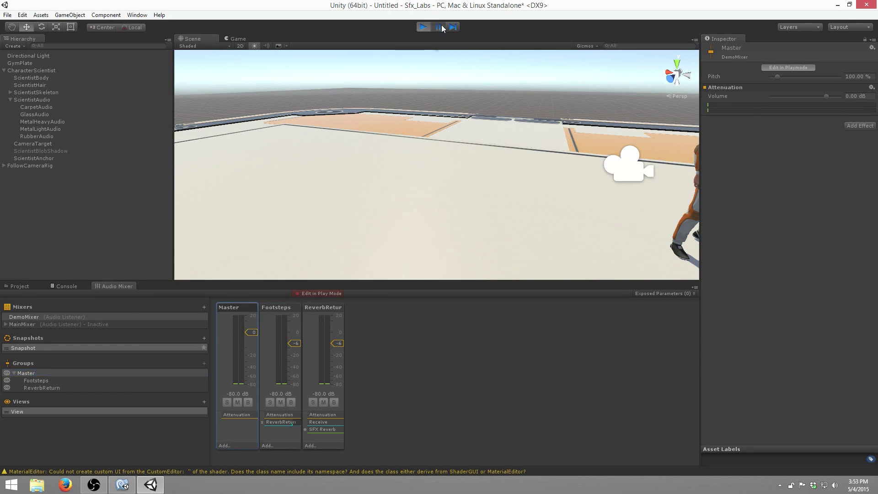
click(423, 26)
click(200, 365)
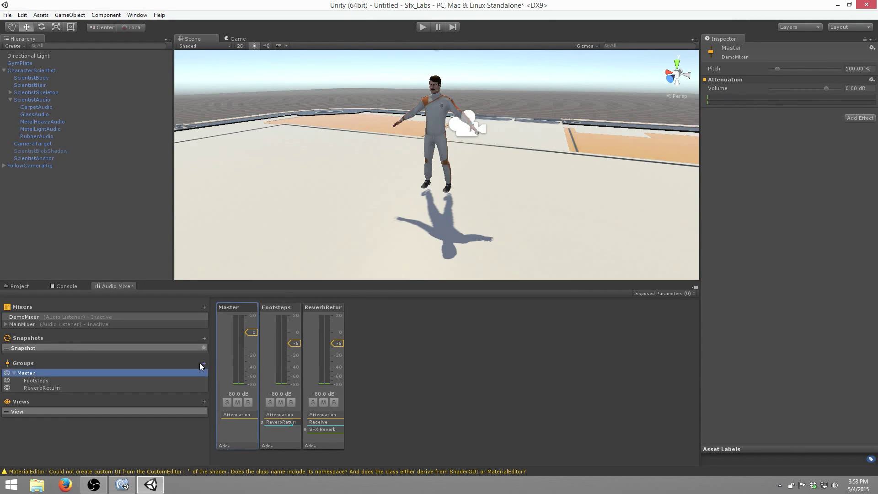
click(203, 363)
text(EchoReturn)
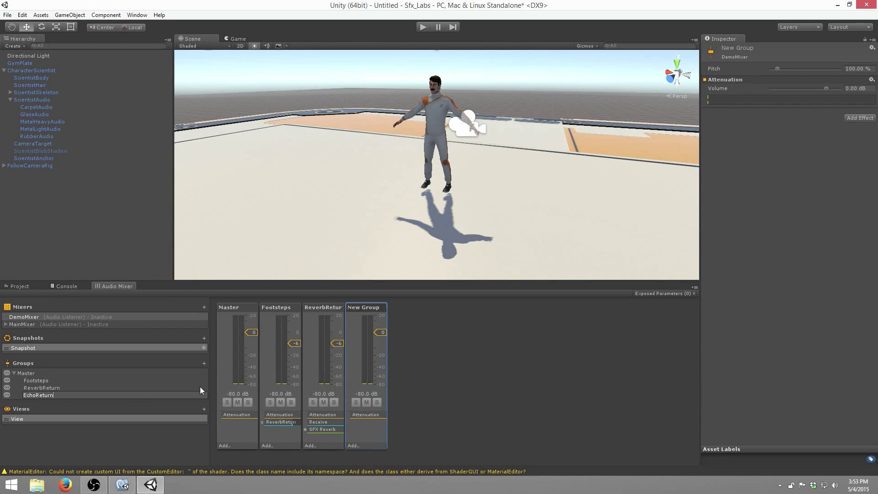
- Confirm the EchoReturn group's name and add a Receive effect and an Echo effect to it
key(Return)
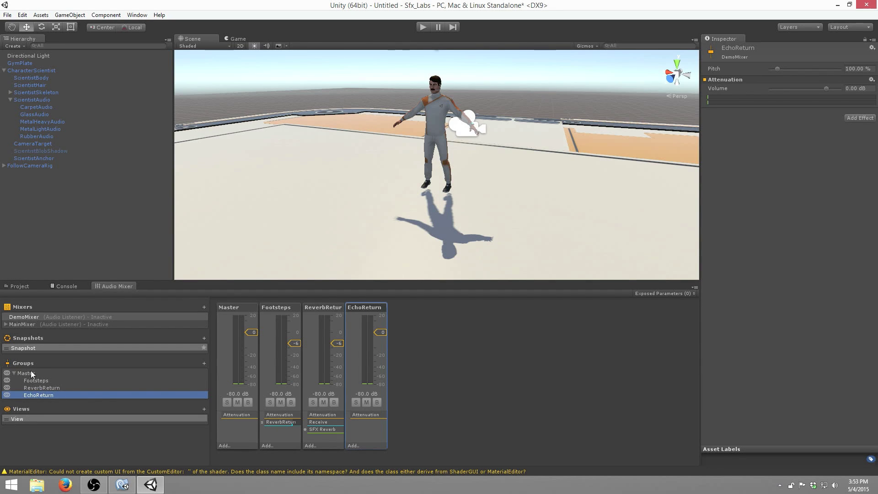
click(358, 444)
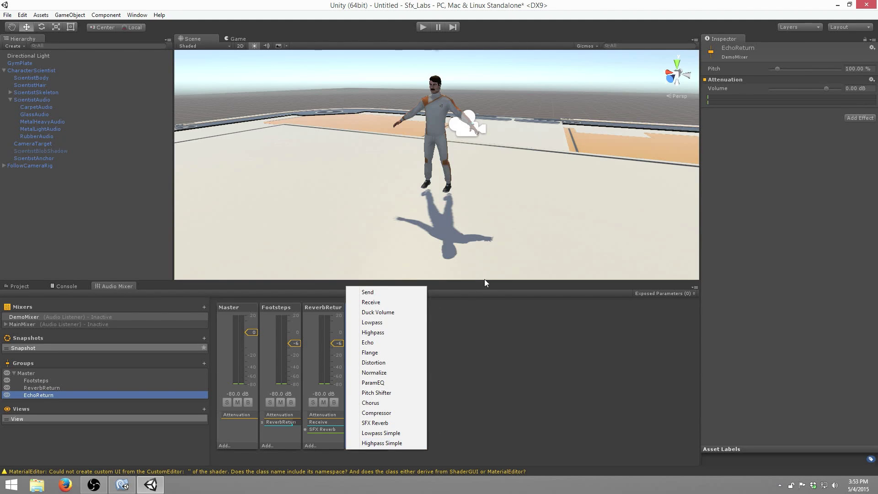
click(405, 301)
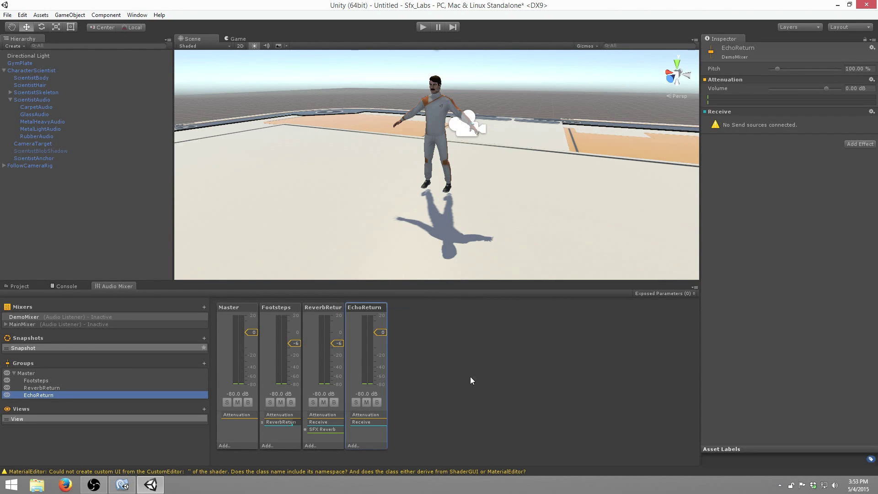
click(375, 444)
click(405, 342)
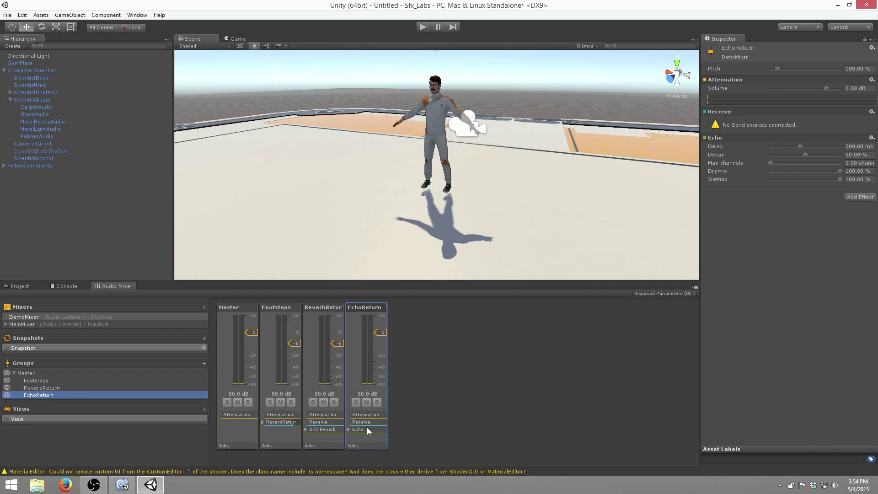
- Try the Echo effect above Receive in the EchoReturn group, and restore Receive to its place above Echo
drag(358, 429, 368, 421)
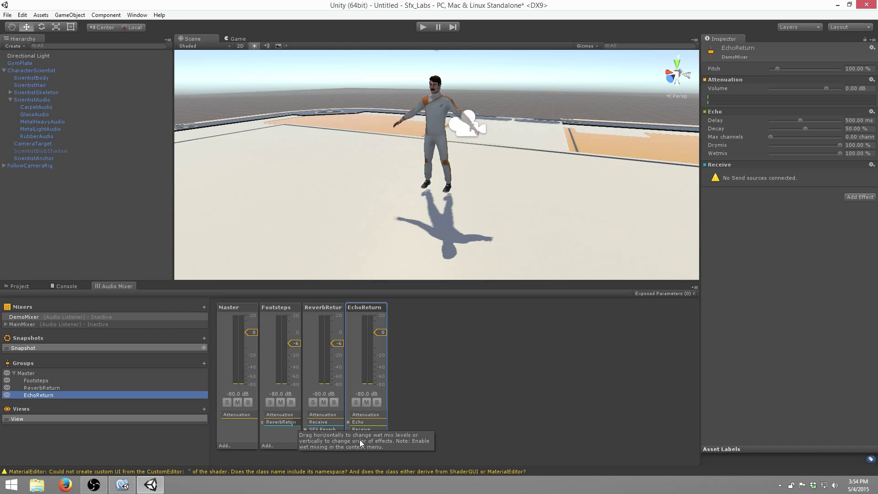
click(418, 404)
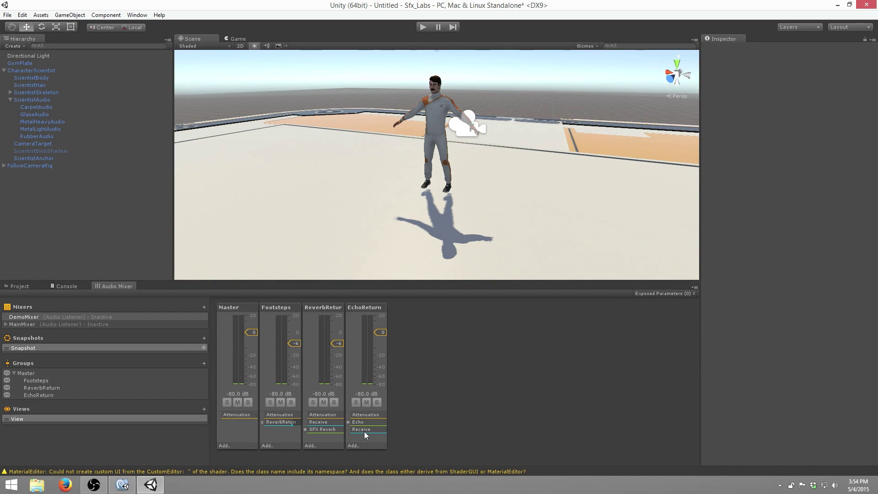
drag(365, 430, 362, 422)
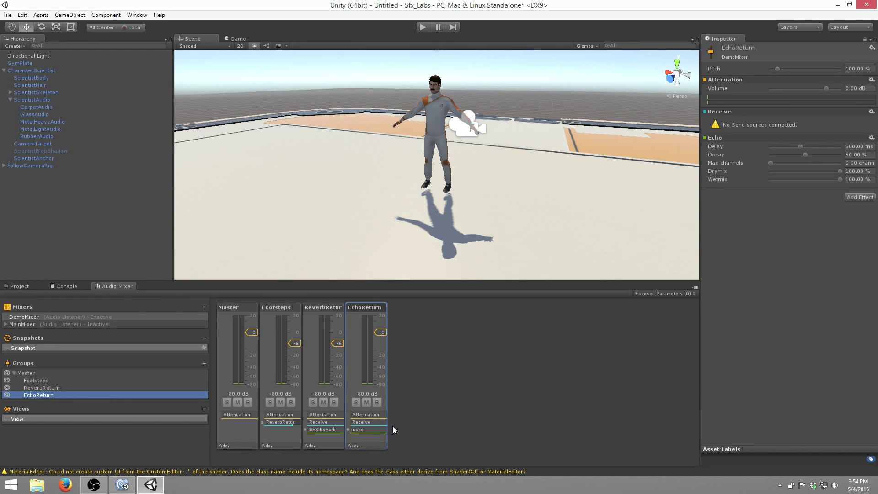
click(480, 328)
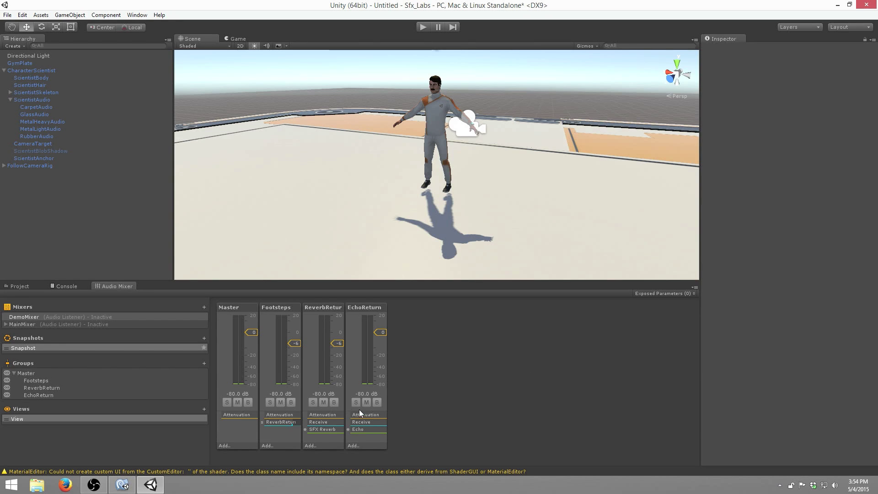
click(364, 421)
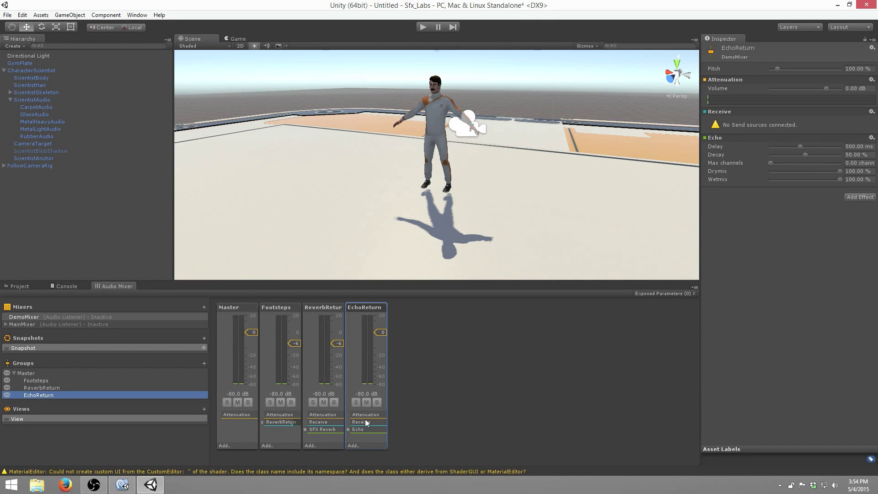
mouse_move(370, 425)
mouse_down()
mouse_move(356, 398)
mouse_move(358, 415)
mouse_up()
click(488, 386)
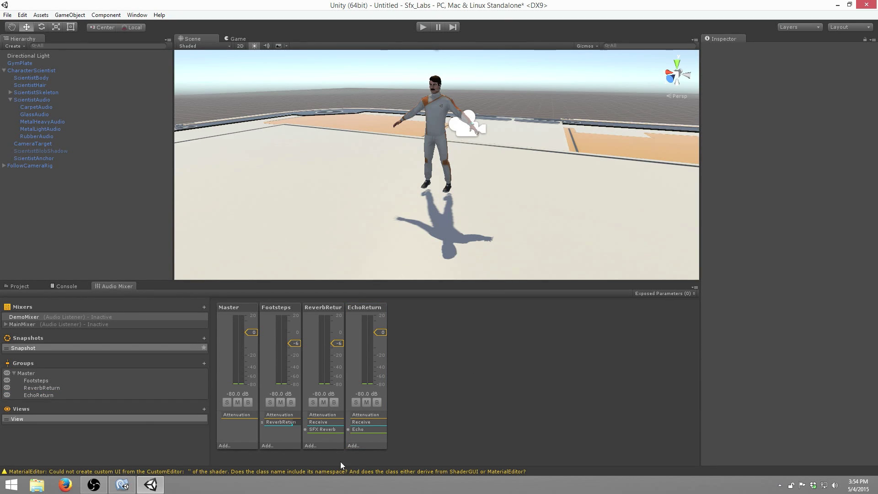
click(368, 419)
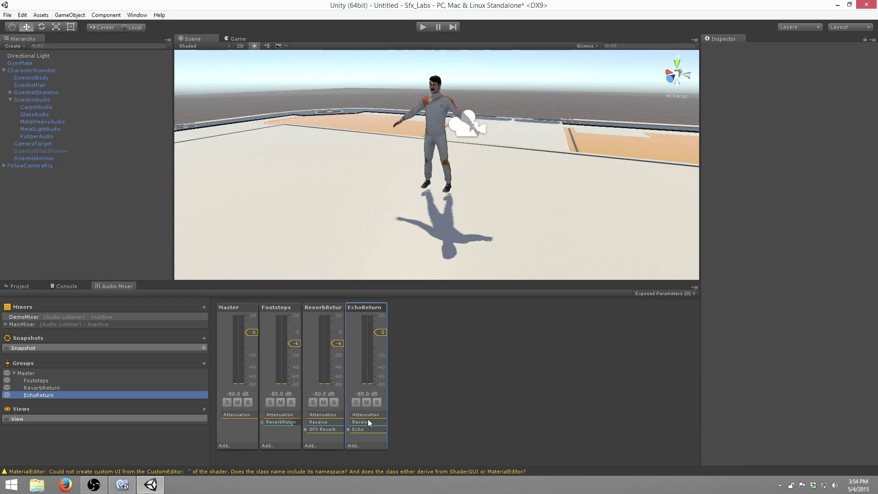
- Add a second Send to the Footsteps group, targeting EchoReturn\Receive with a send level of -17.67 dB
click(274, 446)
click(317, 290)
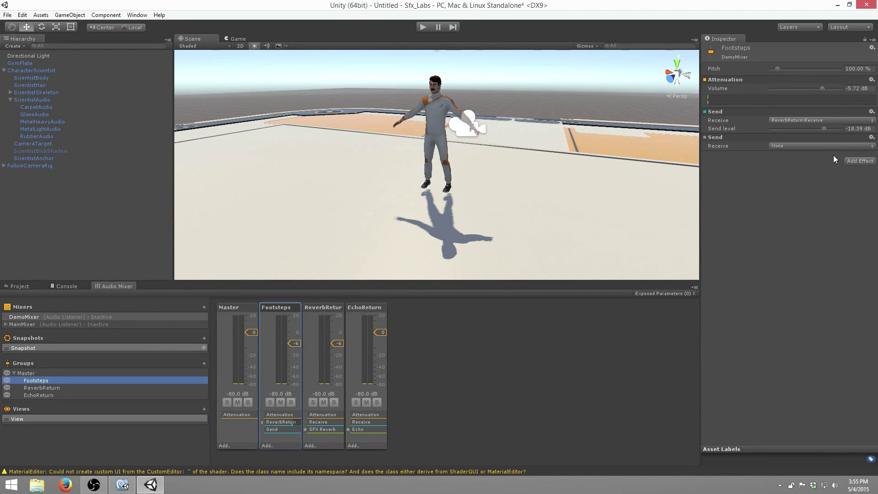
click(820, 144)
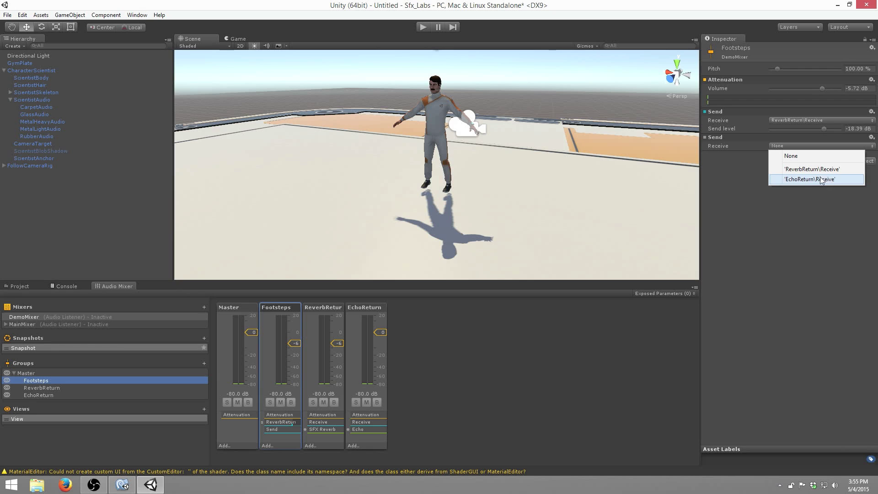
click(819, 179)
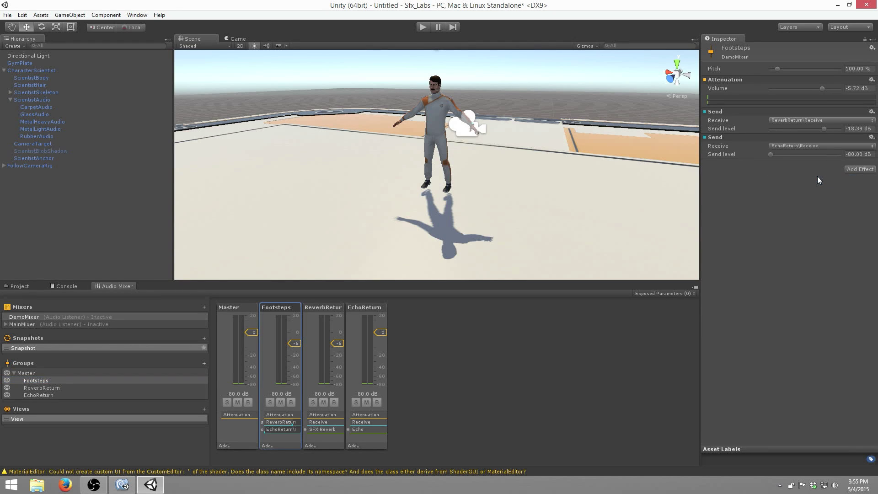
drag(267, 429, 415, 434)
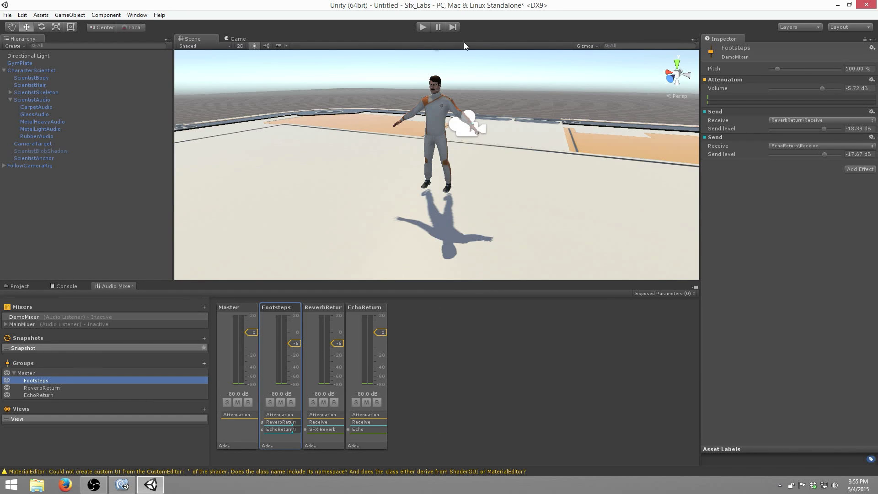
- Play the scene, walk the character to listen to the echoed footsteps, and pause the scene
click(424, 27)
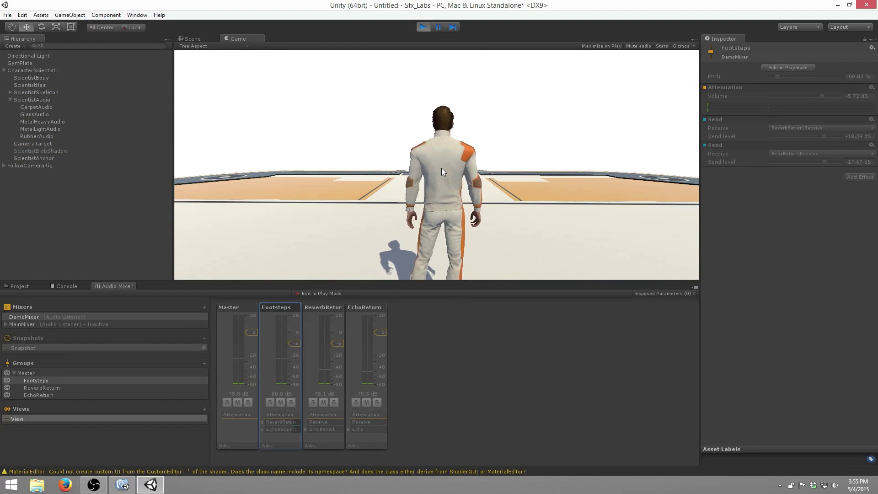
key(w)
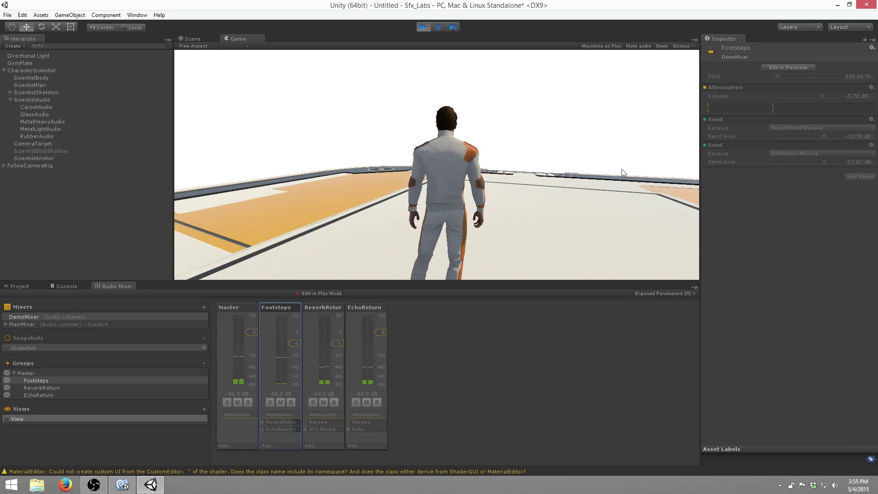
key(ctrl+1)
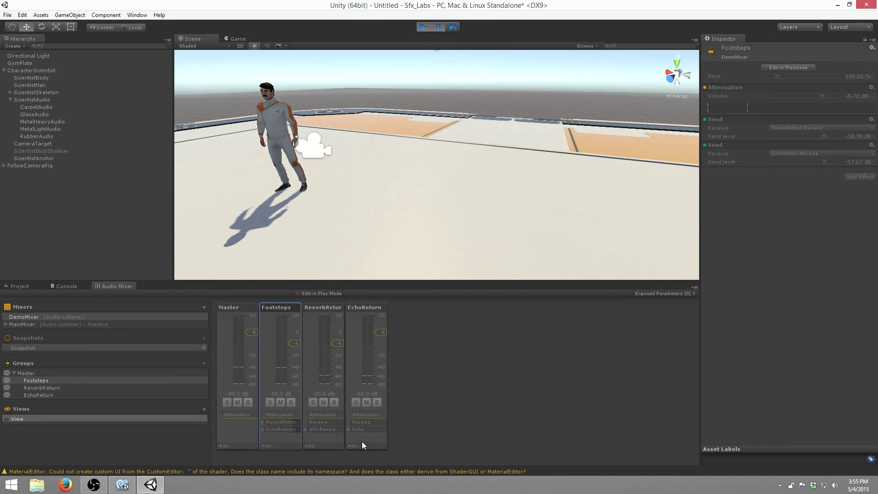
- Stop the scene and set EchoReturn's Echo effect to a 753 ms delay, 43.40 % decay and 0 % dry mix
click(369, 305)
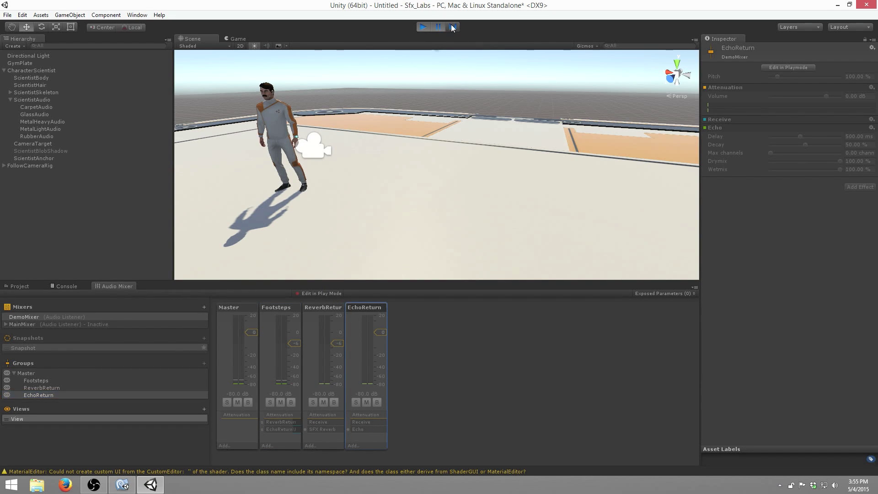
click(424, 27)
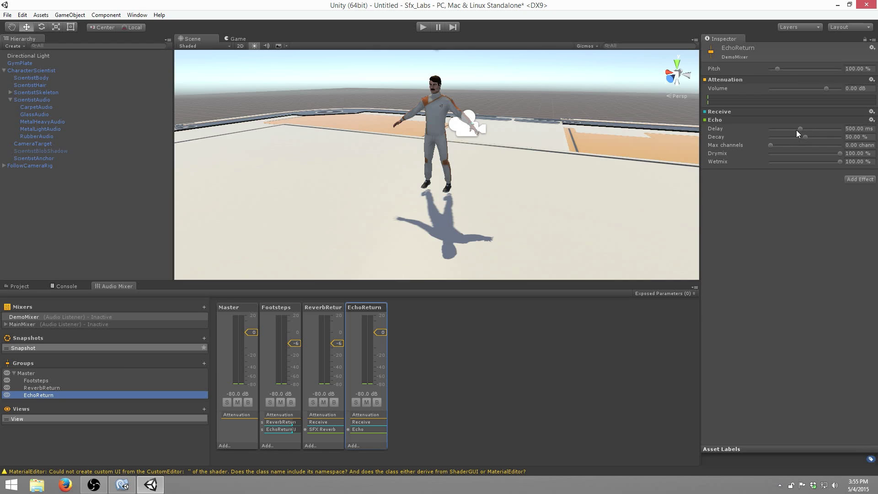
drag(800, 128, 801, 128)
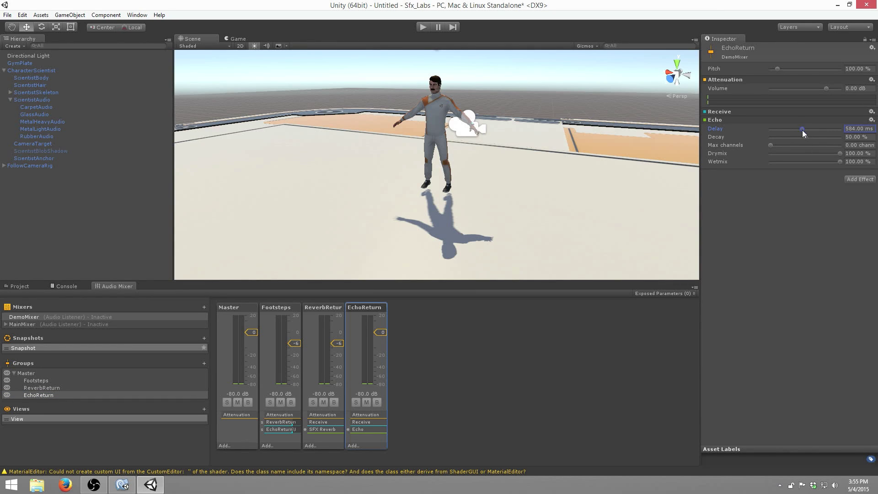
drag(803, 127, 807, 129)
drag(806, 136, 801, 138)
- Play the scene and walk the character around to test the adjusted echo settings
click(422, 28)
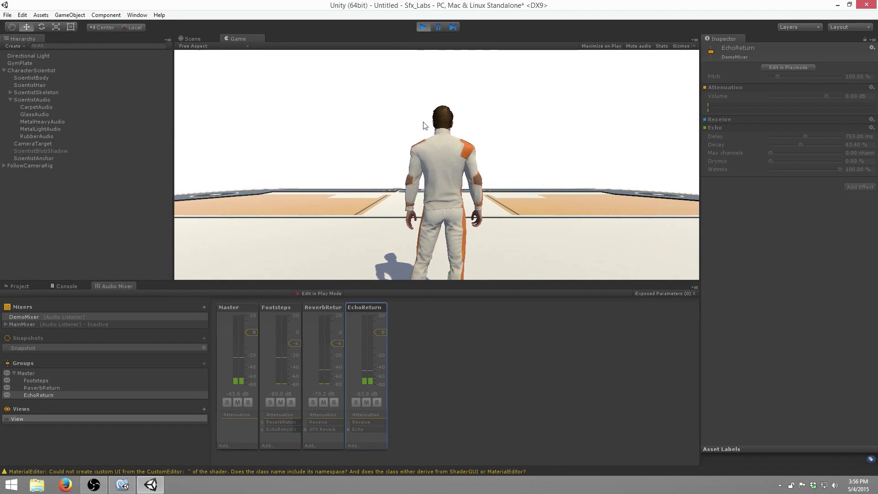
key(w)
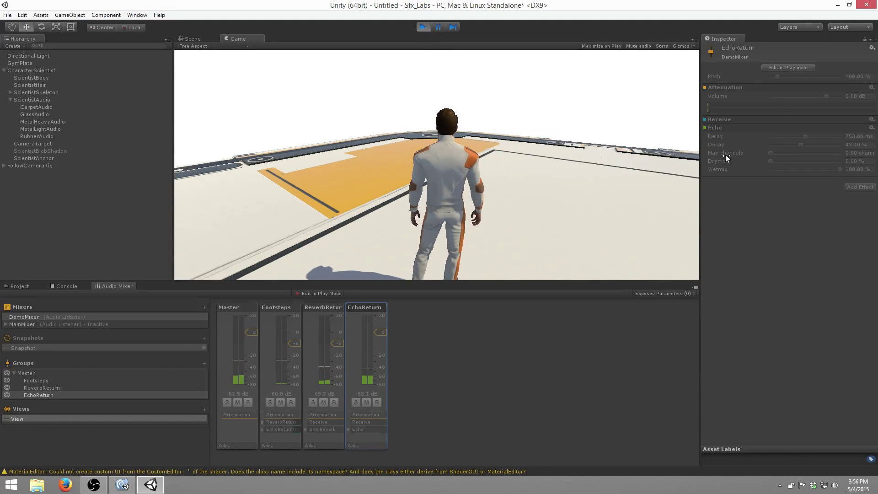
key(w)
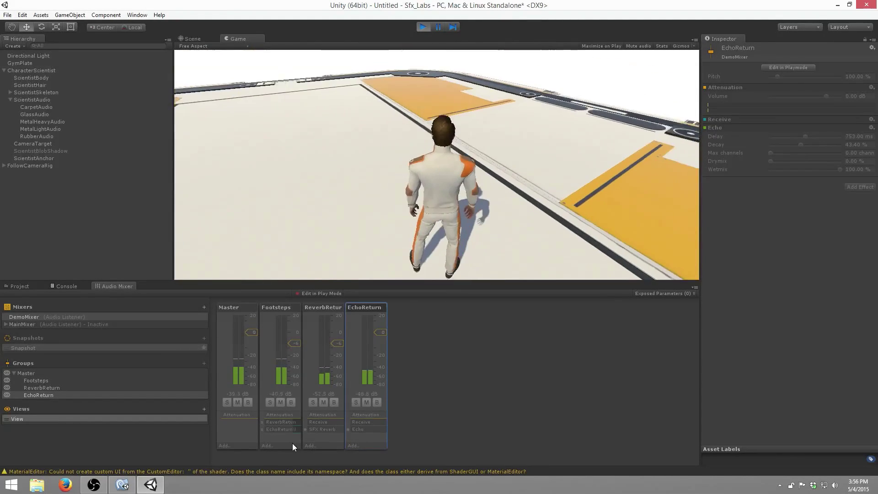
- Enable mixer editing in play mode and lower the Footsteps send to EchoReturn to -33.43 dB, walking the character to test it
click(319, 293)
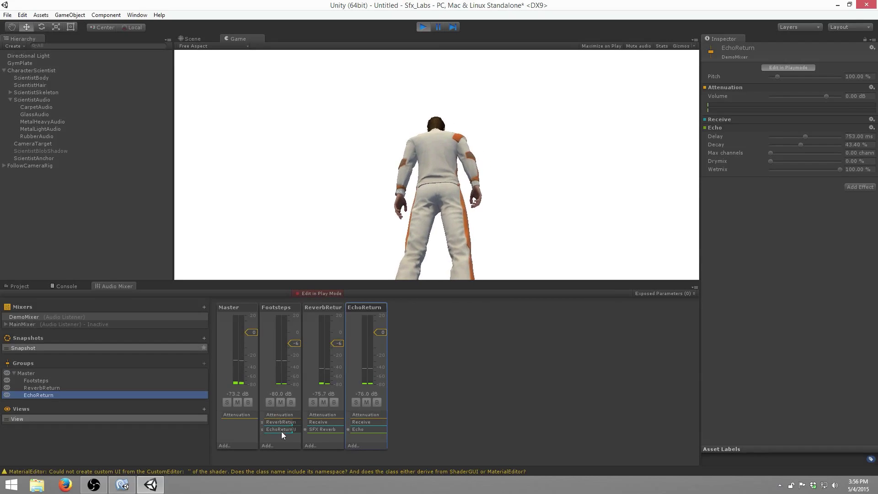
click(292, 429)
drag(293, 428, 273, 432)
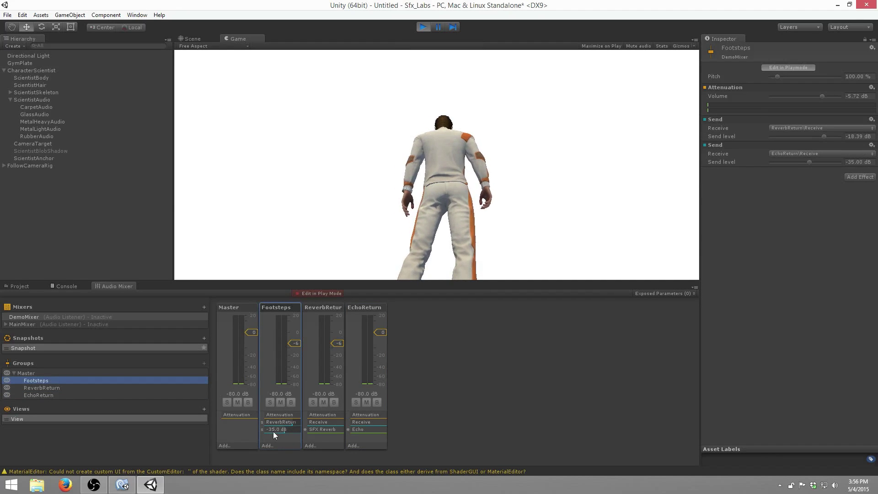
click(321, 222)
key(w)
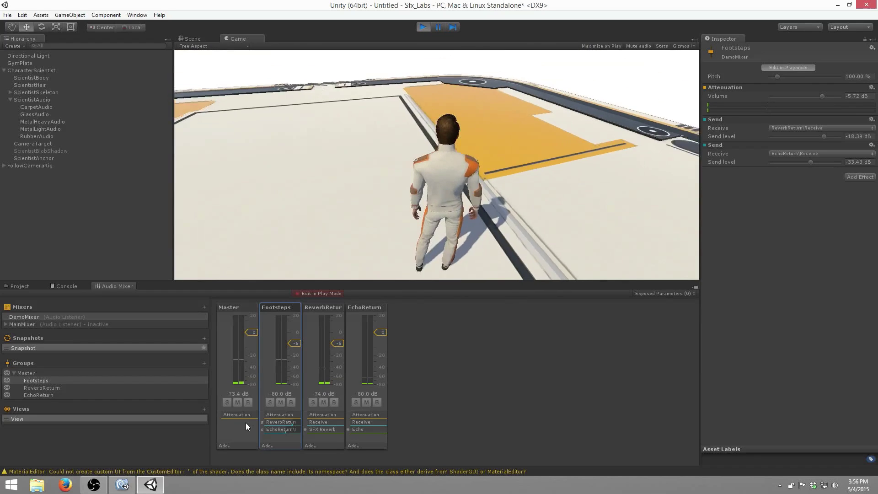
- Raise the Footsteps send to EchoReturn to -28.19 dB, test it with the walking character, and stop the scene
click(287, 429)
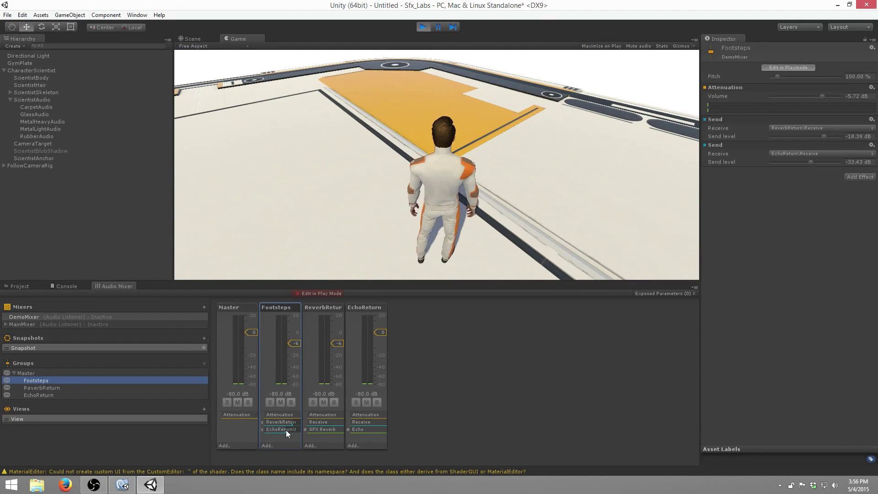
drag(287, 428, 291, 428)
click(325, 233)
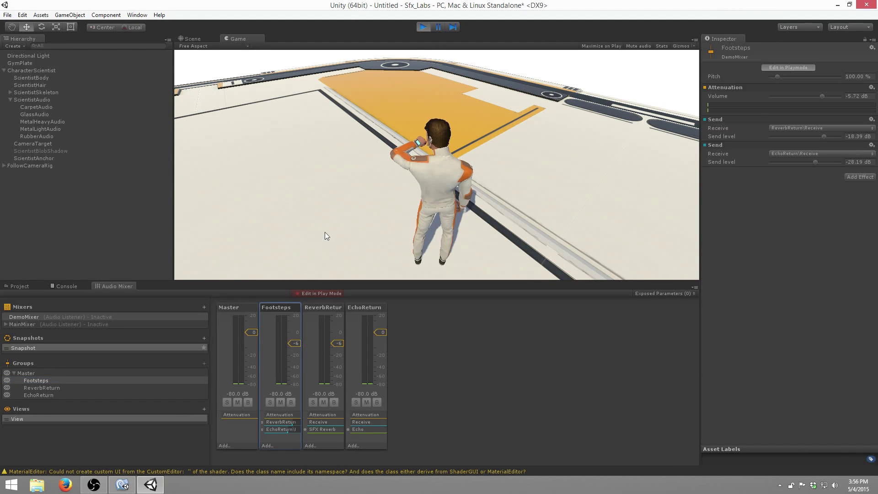
key(w)
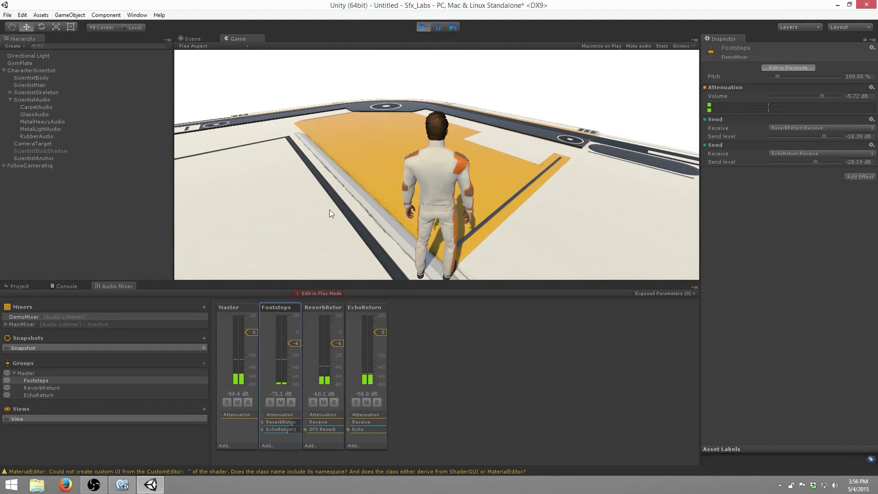
key(w)
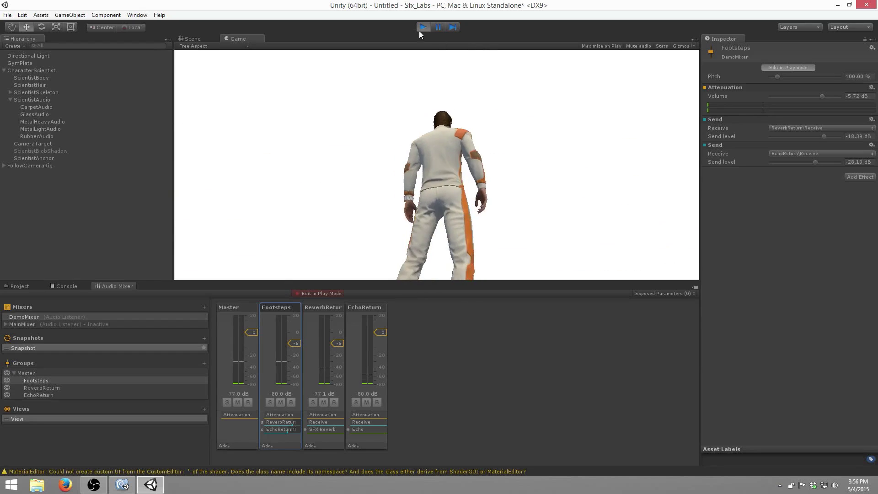
click(424, 23)
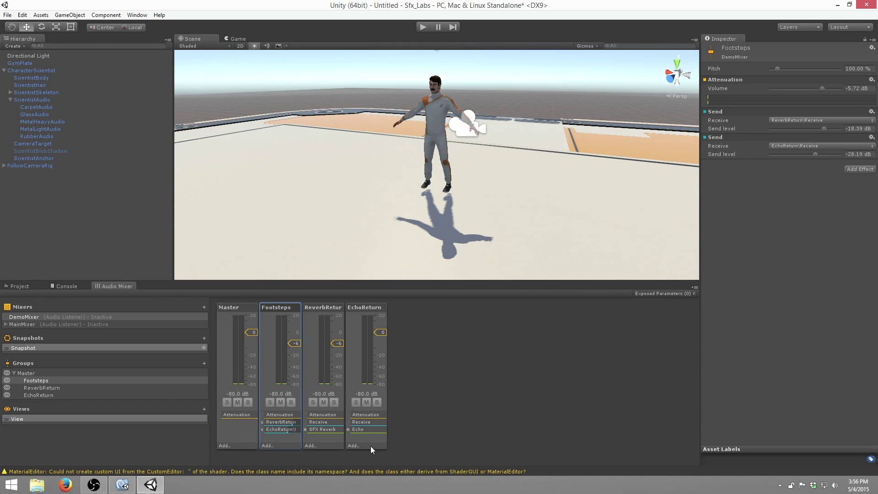
- Add a Highpass Simple effect to the EchoReturn group and place it between Receive and Echo
click(355, 445)
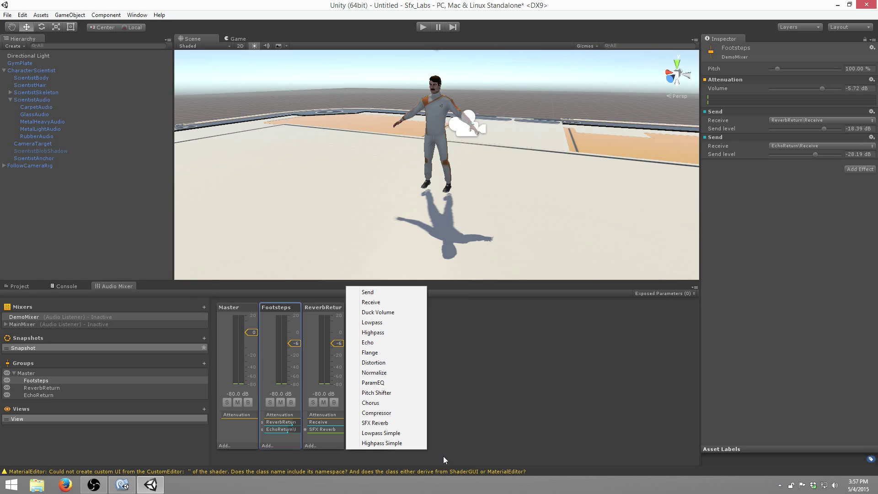
click(404, 444)
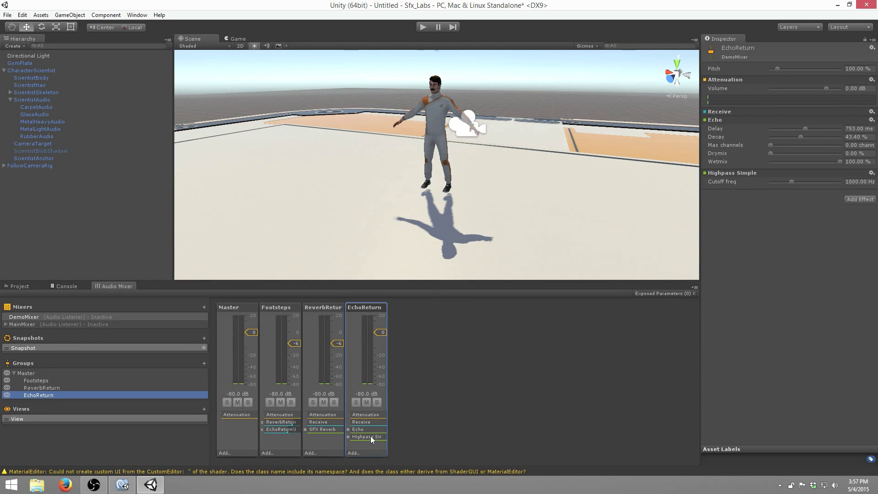
drag(363, 437, 366, 428)
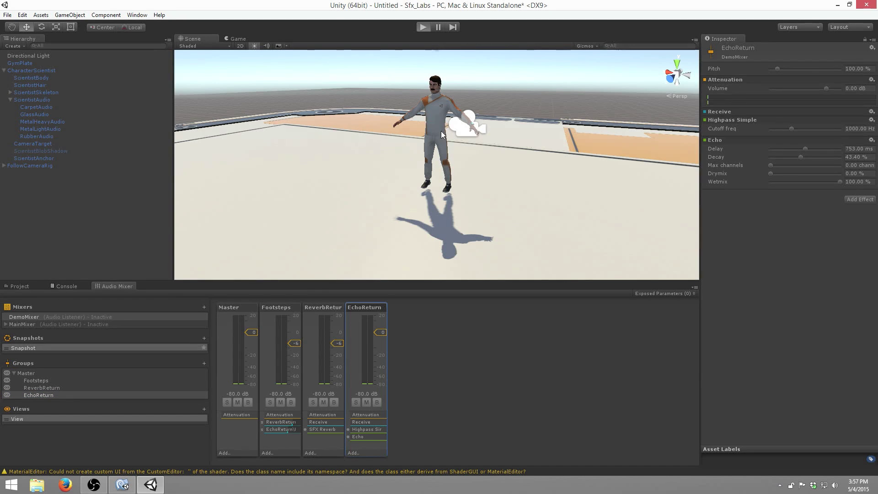
- Select the Footsteps group, enable mixer editing in play mode, and raise its send to EchoReturn to 0.00 dB
click(292, 432)
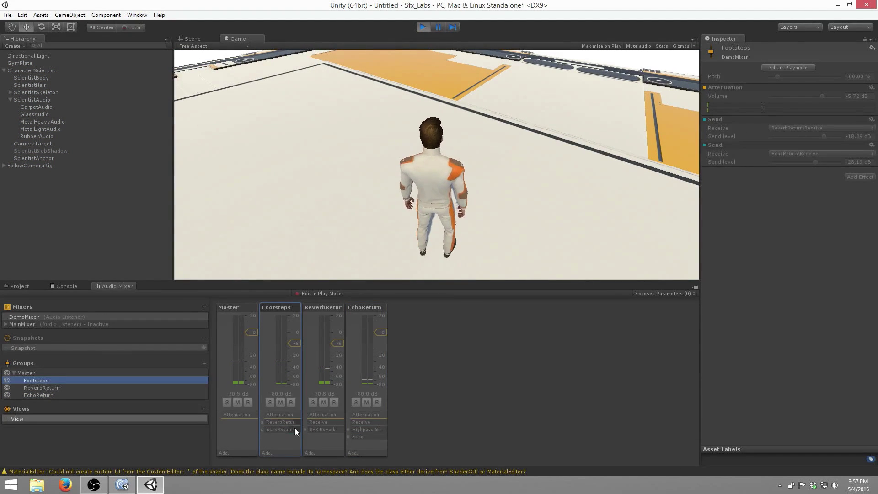
click(325, 293)
drag(281, 433, 292, 429)
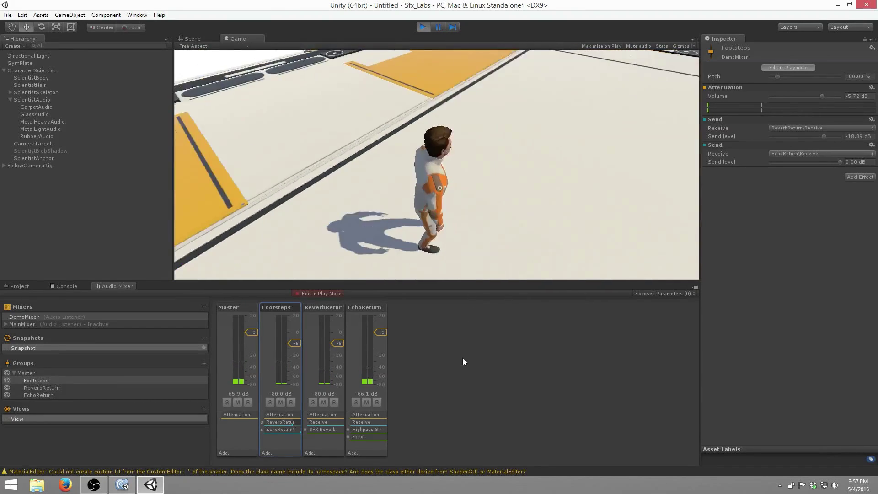
- Lower the Highpass Simple cutoff frequency on EchoReturn to 692 Hz, walking the character between adjustments to test the filtered echo
click(363, 307)
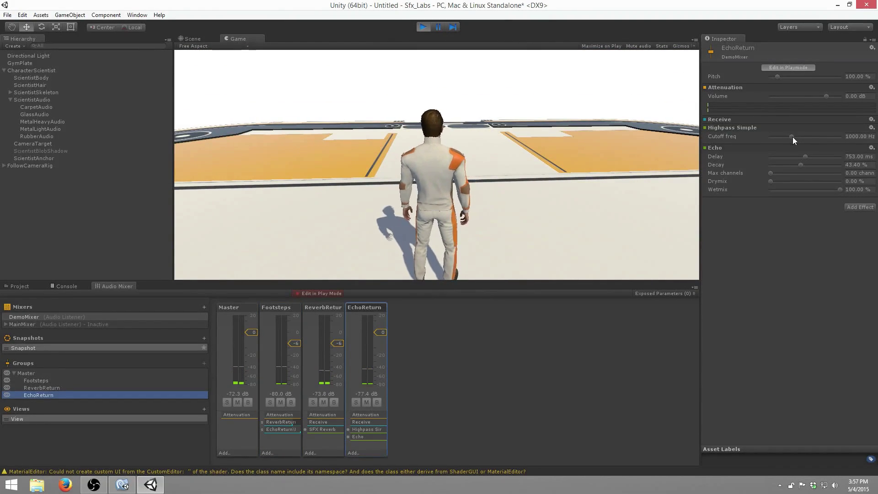
drag(793, 136, 784, 138)
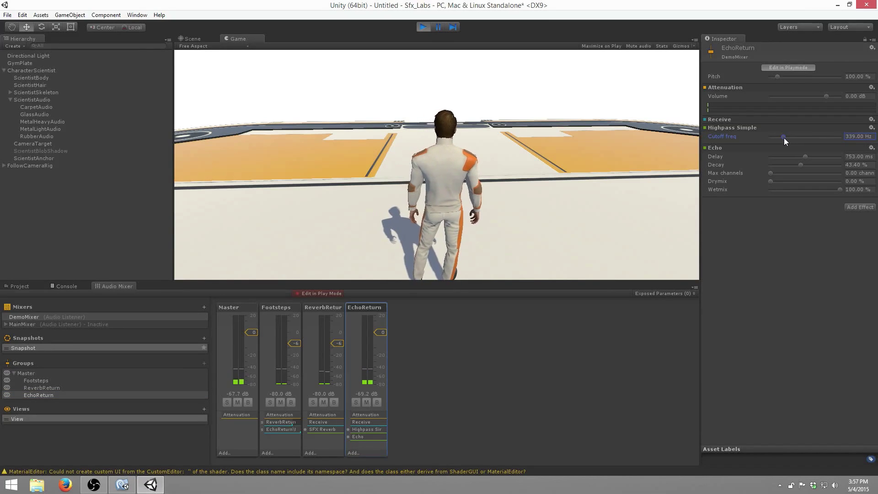
click(579, 142)
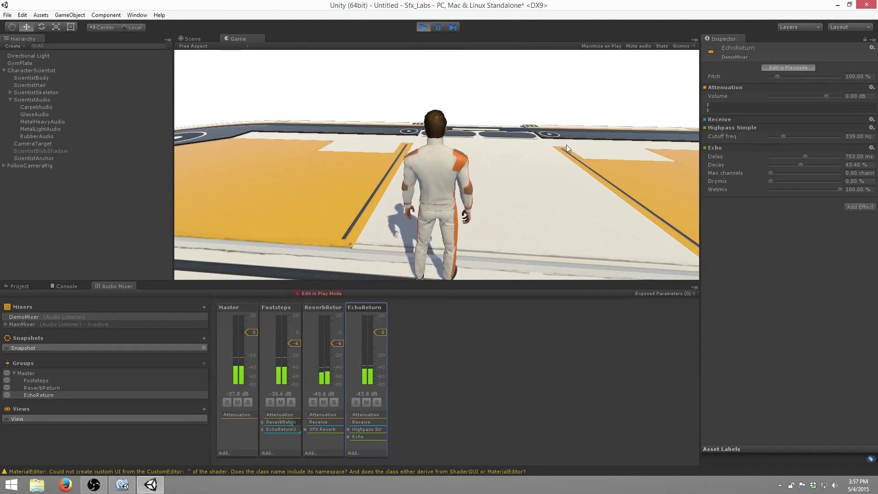
drag(784, 136, 788, 137)
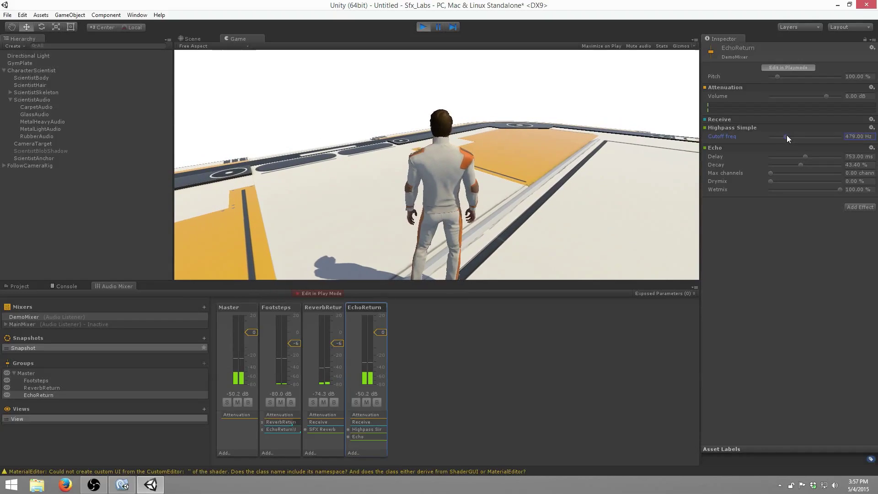
click(589, 152)
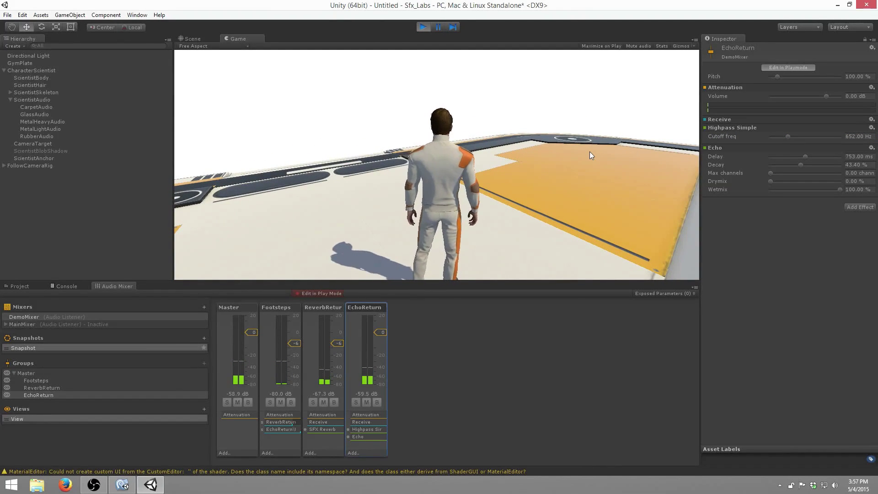
drag(789, 137, 789, 134)
click(568, 111)
click(638, 113)
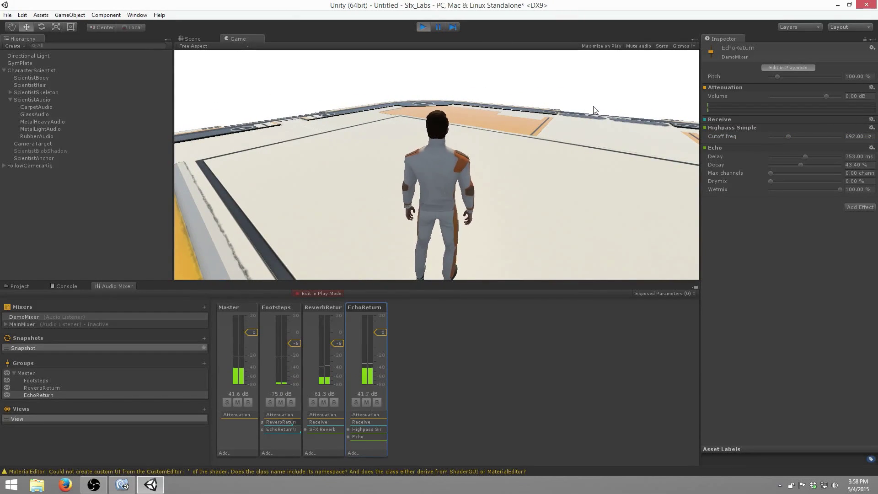
key(a)
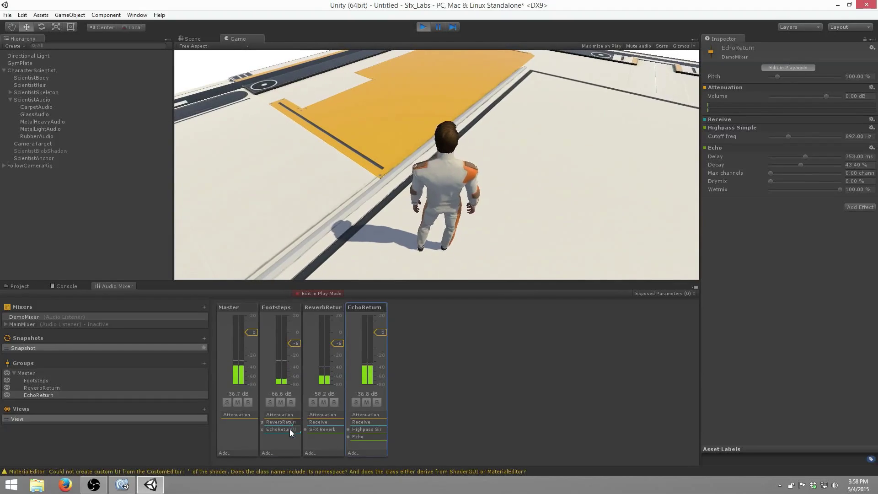
- Lower the Footsteps send to EchoReturn to -32.01 dB and walk the character to test the balance
click(290, 430)
drag(270, 434, 248, 435)
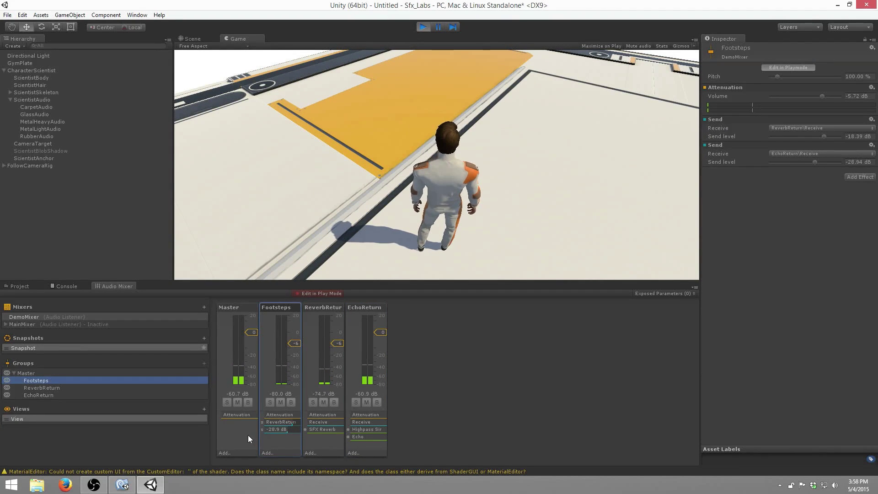
key(w)
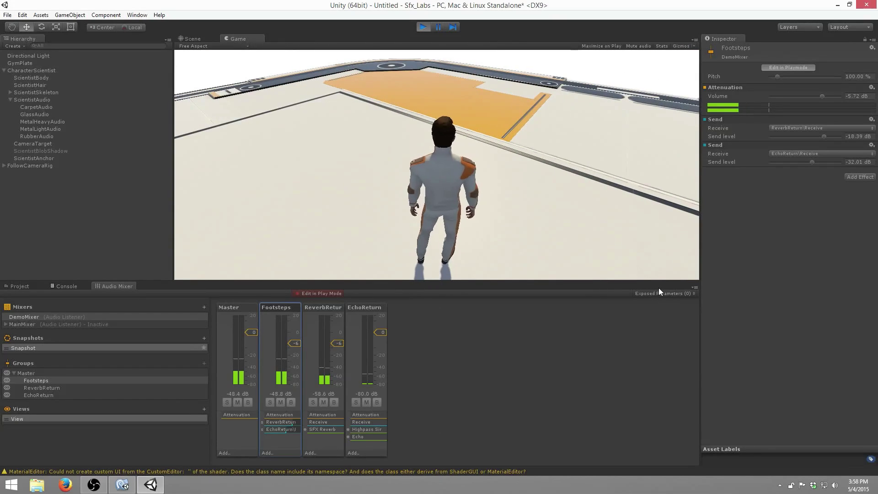
key(w)
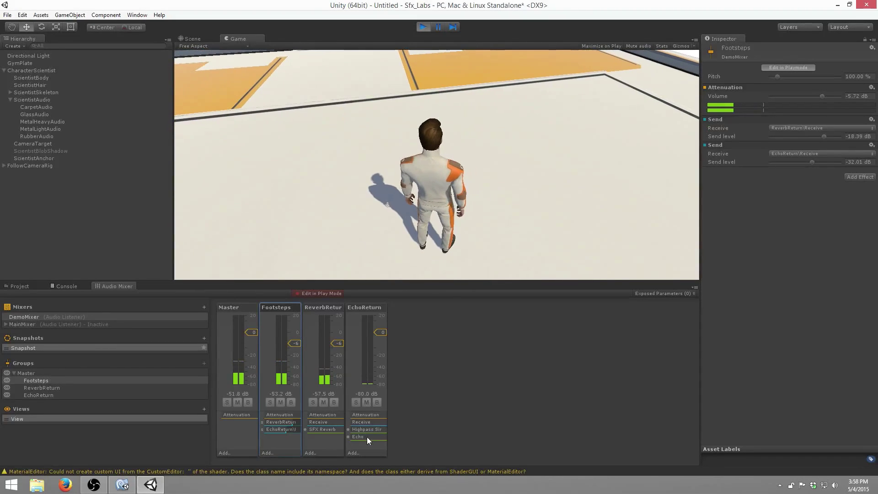
- Set the Echo decay on EchoReturn to 38.20 %, test it with the walking character, and stop the scene
click(367, 437)
drag(803, 166, 798, 166)
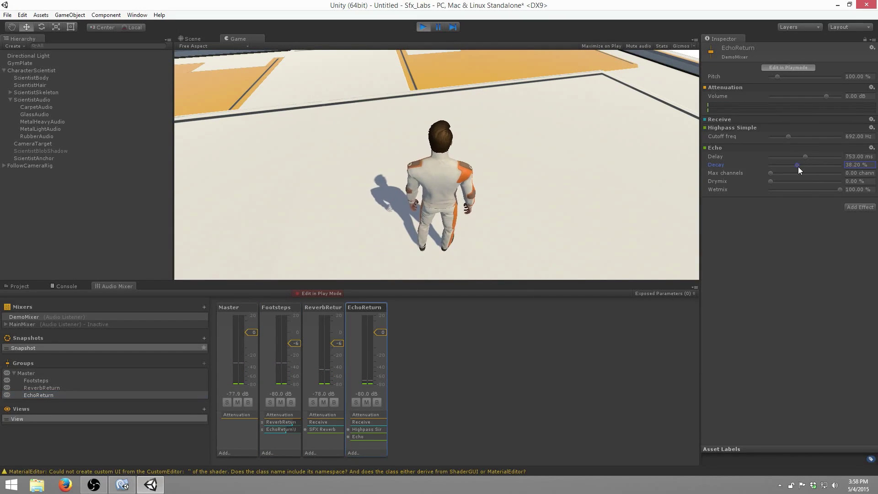
click(609, 135)
key(w)
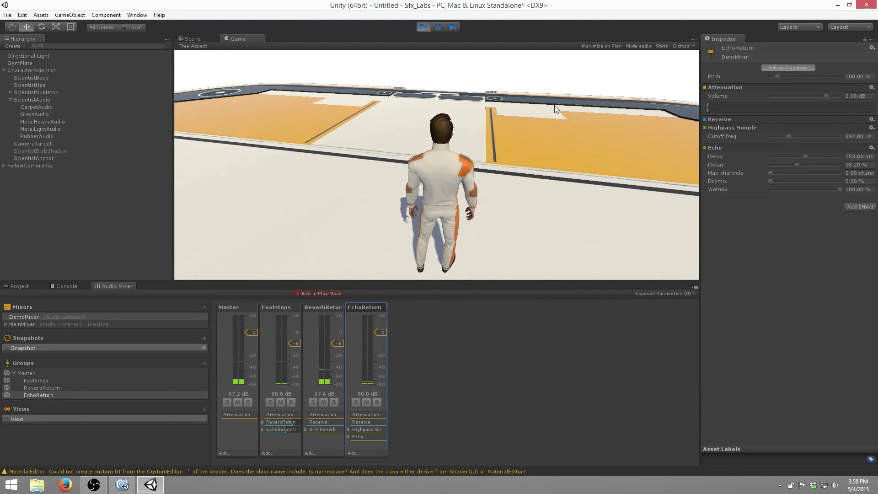
key(w)
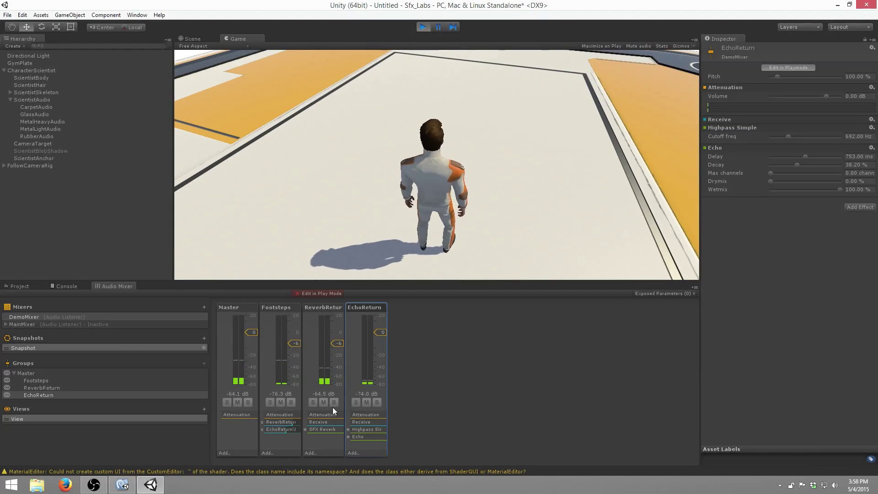
key(ctrl+p)
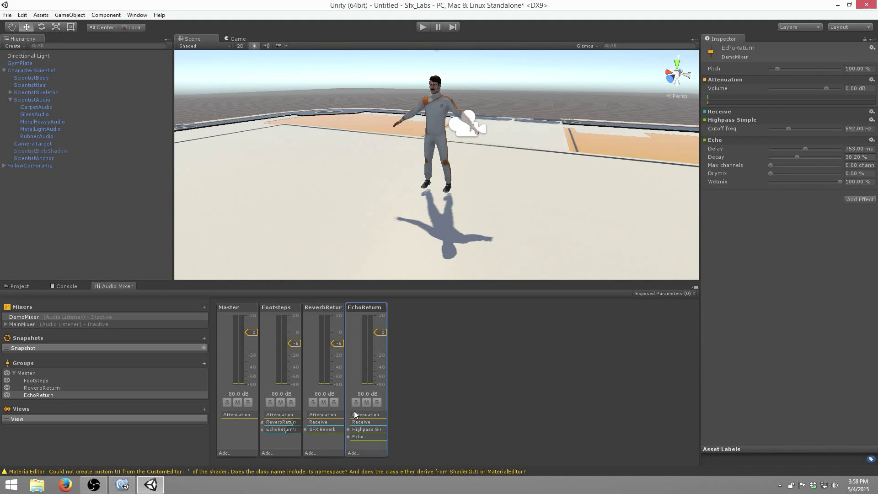
- Review the effects that can be added to the ReverbReturn and EchoReturn groups without adding any
click(331, 452)
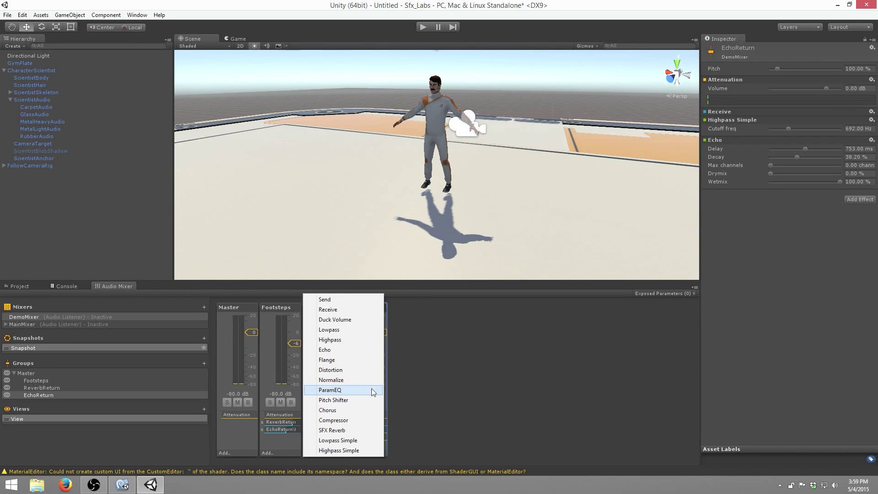
click(520, 389)
click(480, 390)
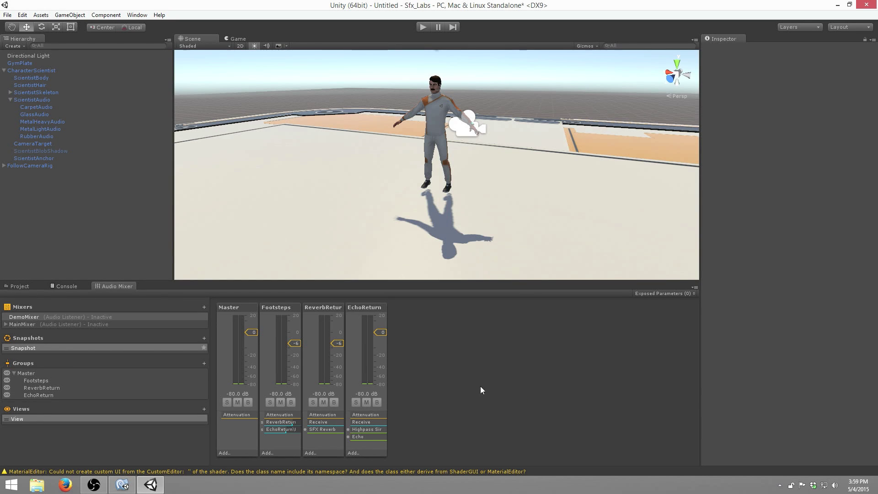
click(356, 452)
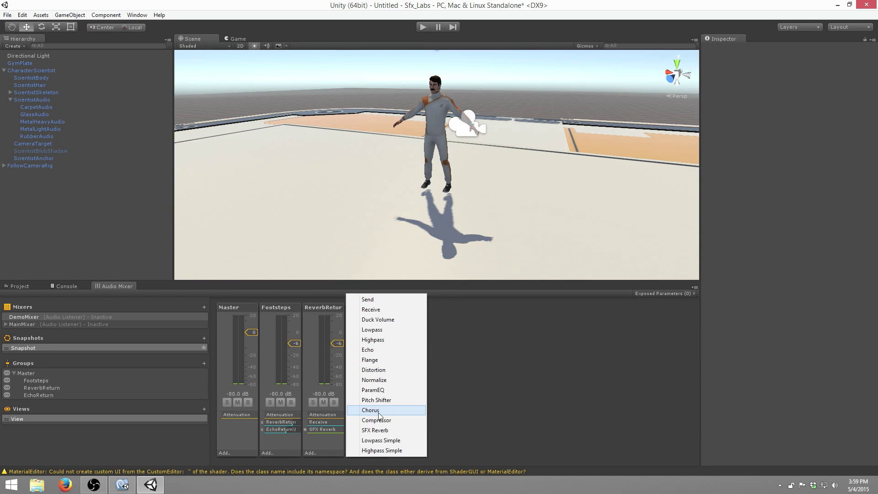
click(558, 387)
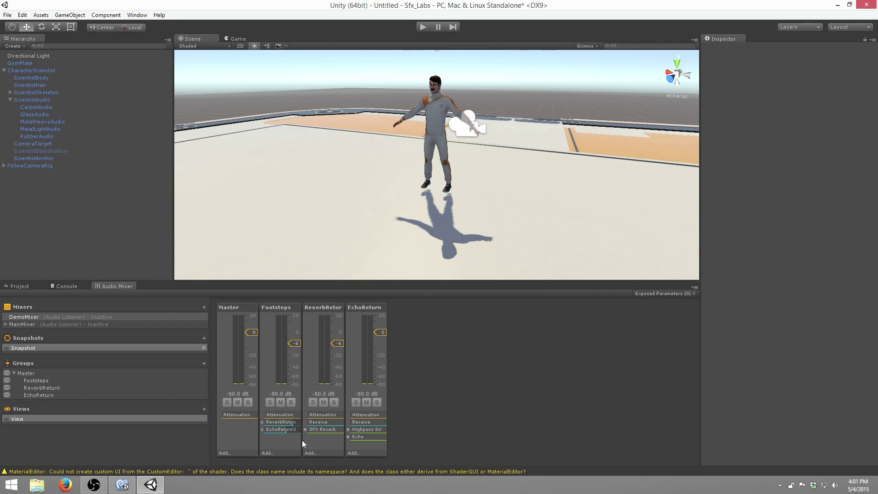
- Expose the Footsteps group's send level to ReverbReturn to script
click(278, 418)
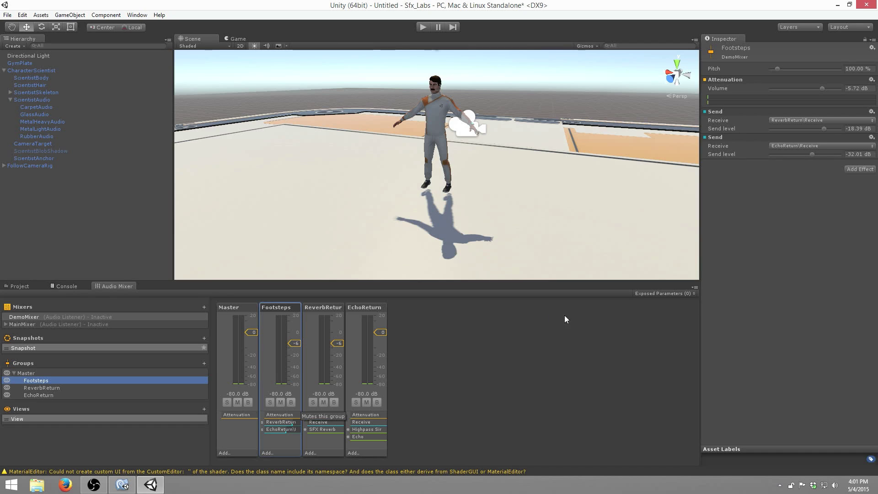
click(825, 129)
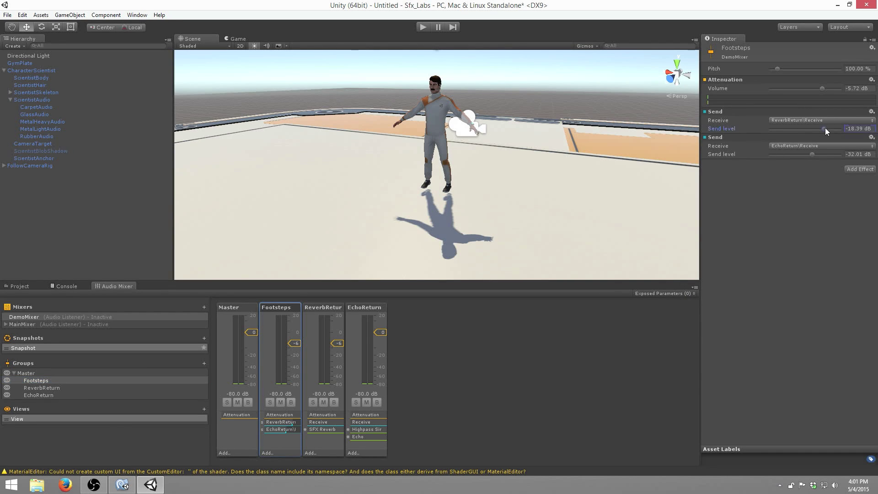
right_click(716, 116)
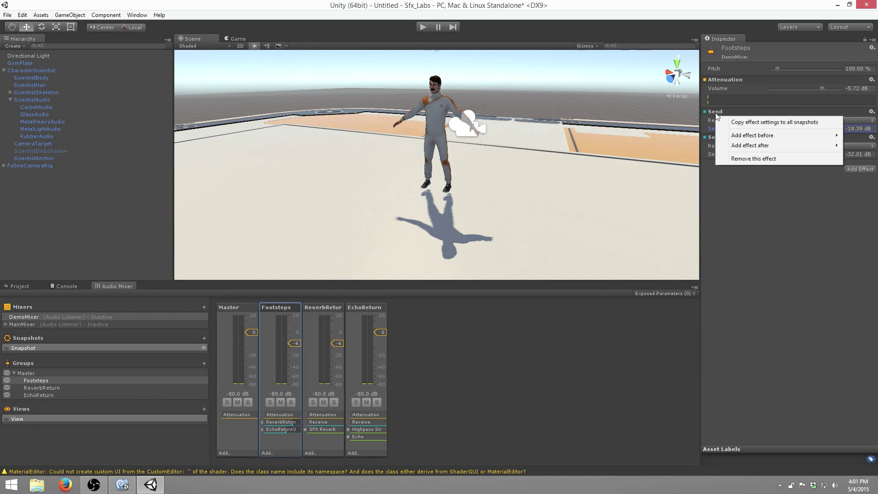
click(787, 112)
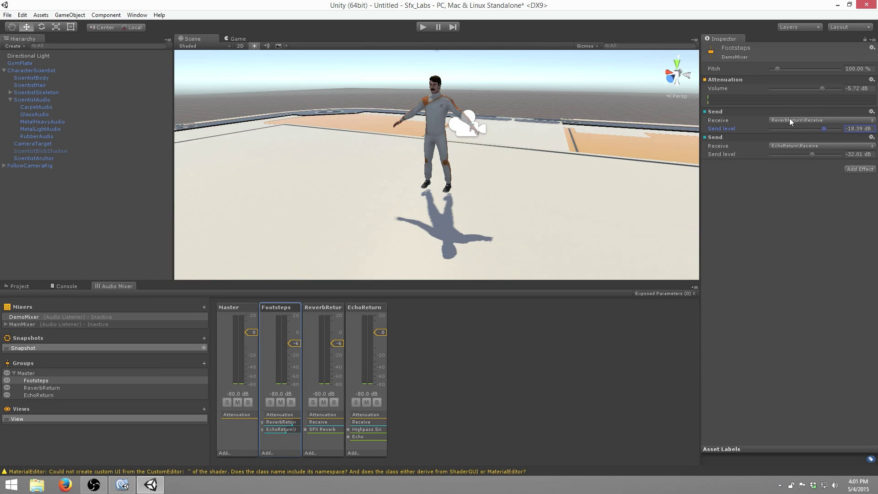
right_click(734, 81)
click(718, 89)
right_click(718, 89)
click(719, 108)
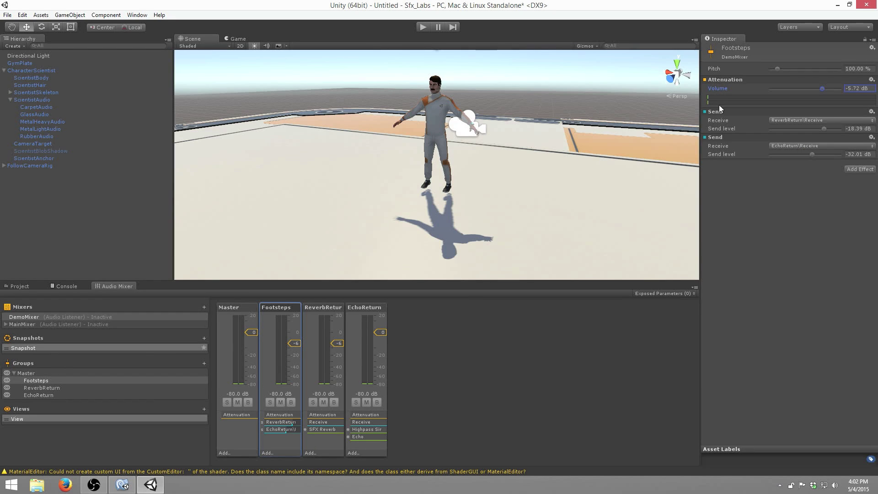
right_click(720, 129)
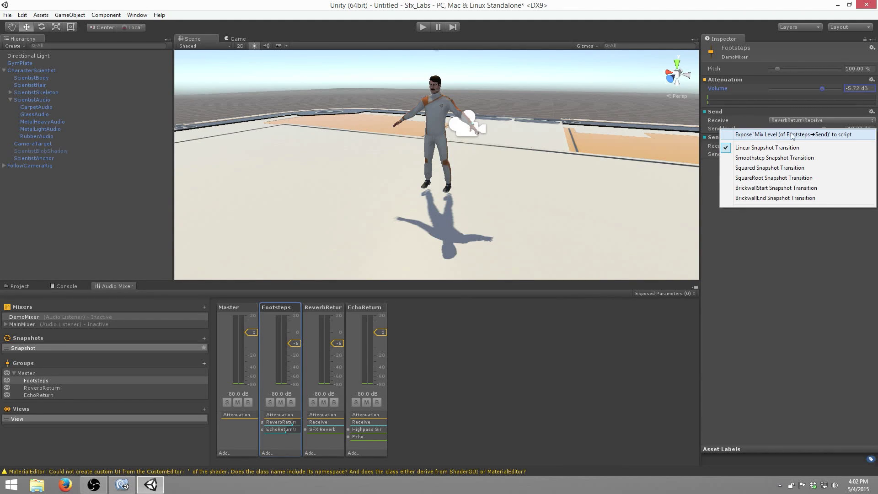
click(806, 135)
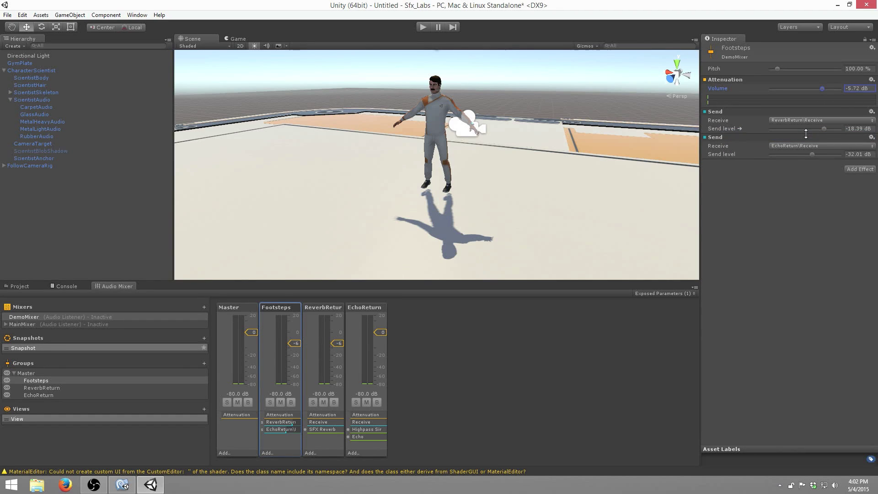
- Rename the exposed mixer parameter for the Footsteps send level to reverbSend
click(671, 293)
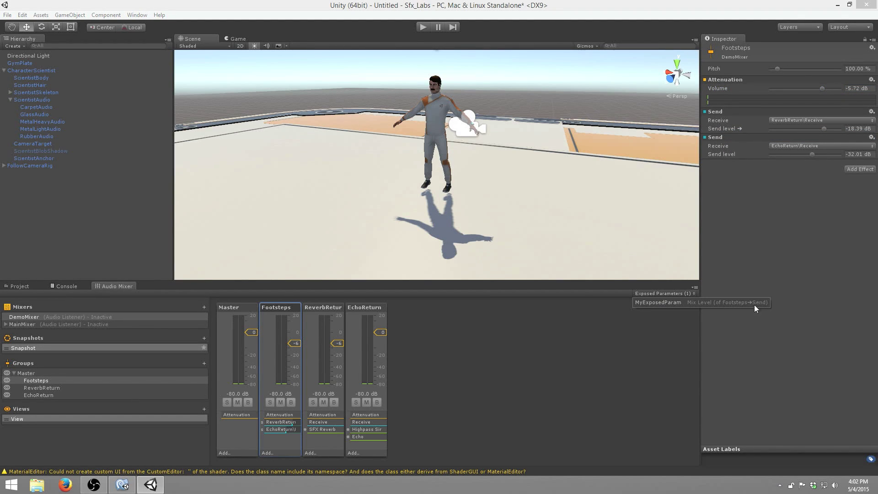
double_click(662, 303)
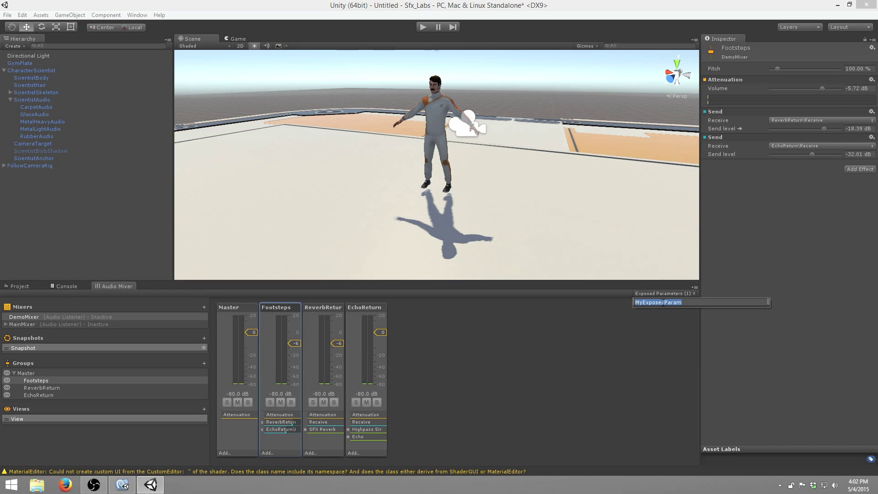
text(reverbSend)
key(Return)
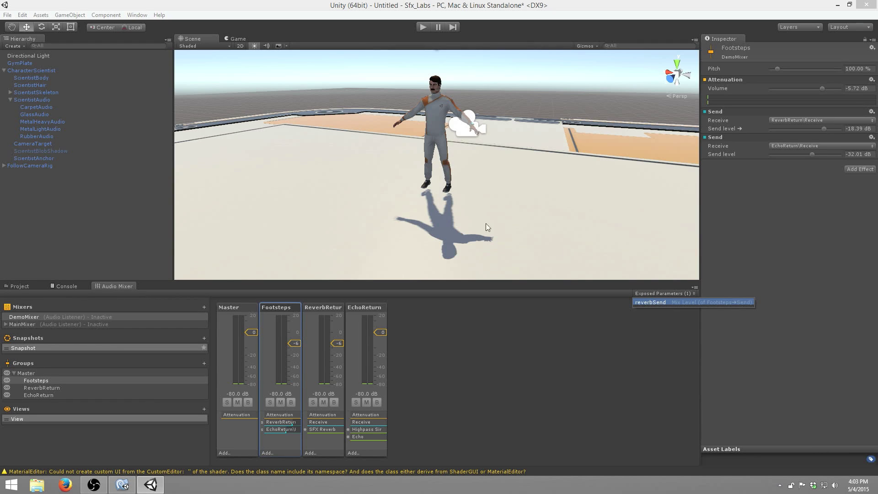
click(95, 216)
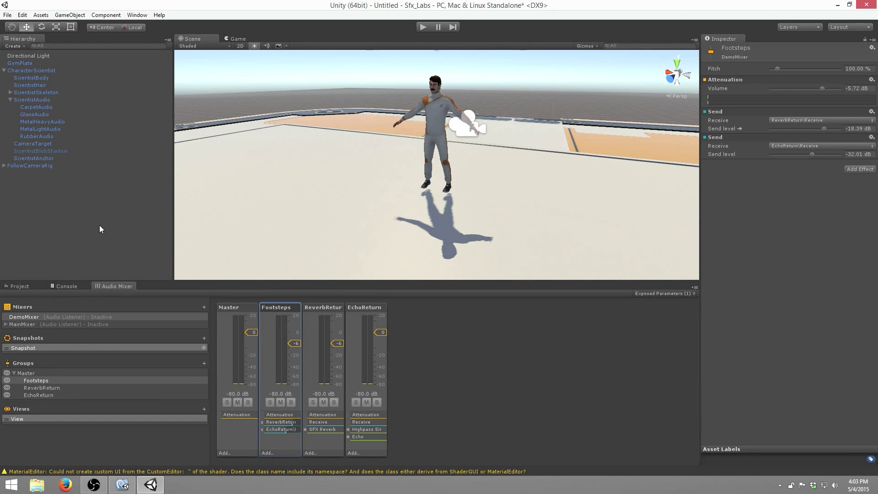
- Clear the current selection and add a UI Slider to the scene
click(140, 209)
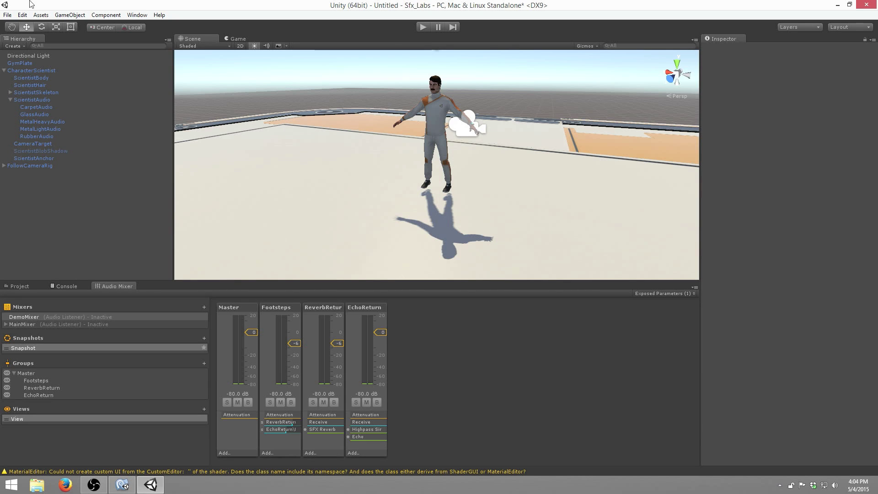
click(70, 15)
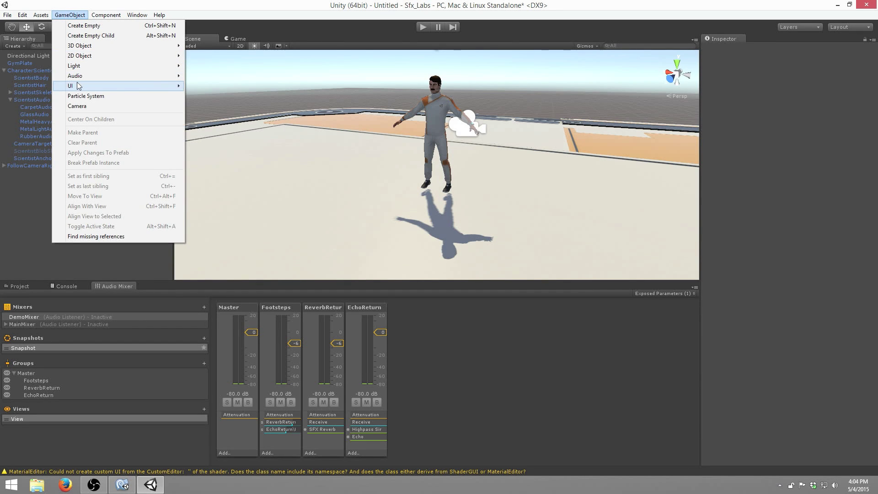
mouse_move(79, 86)
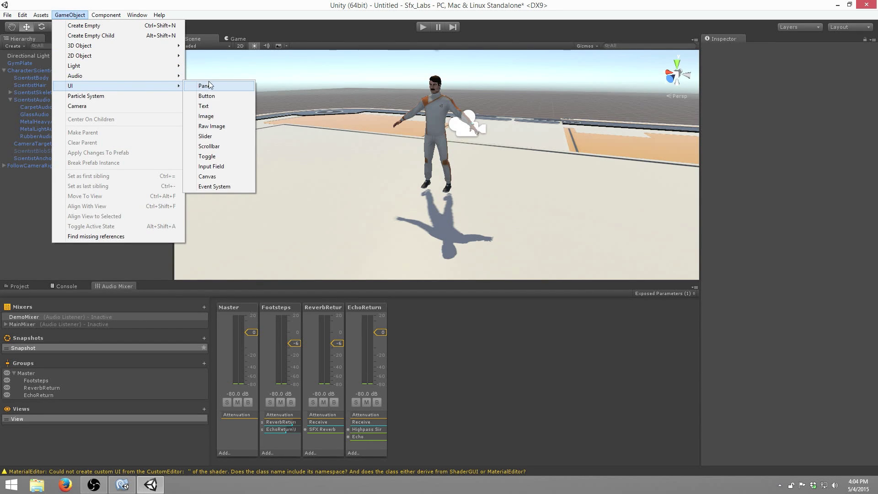
click(209, 136)
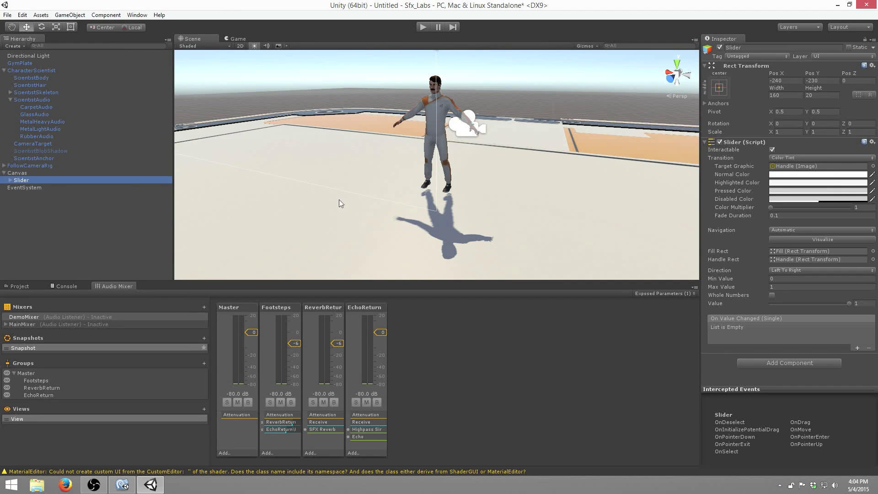
- Check the new slider's placement in the 2D scene view and in the Game view
click(241, 46)
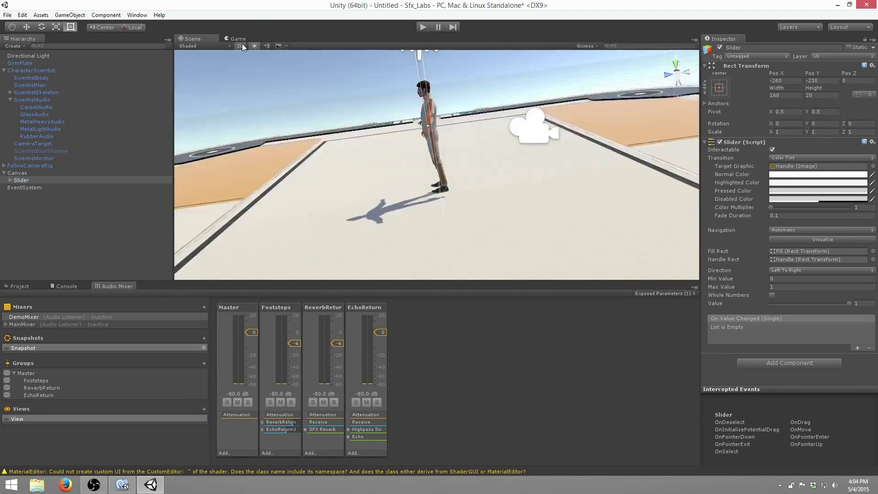
scroll(372, 111, down, 10)
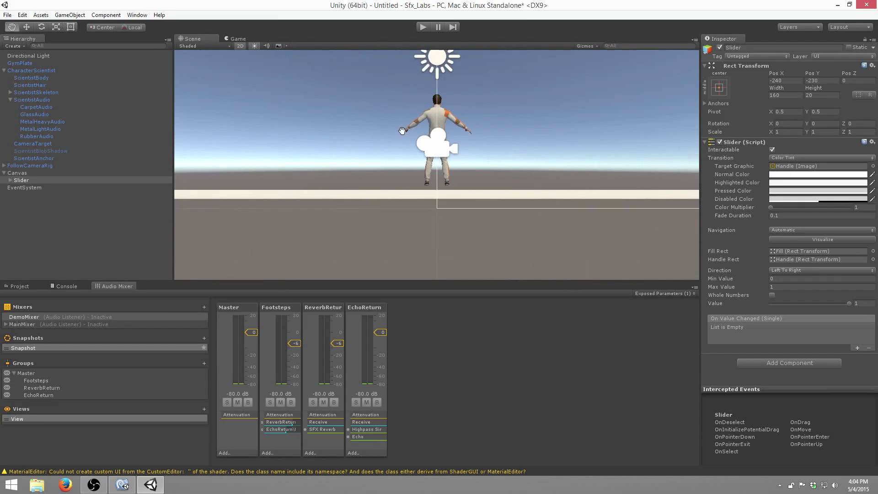
scroll(361, 105, down, 10)
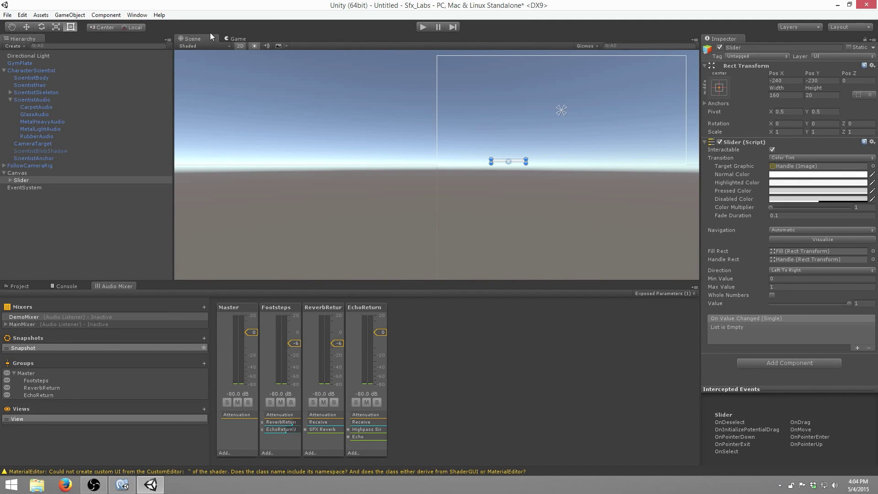
click(236, 38)
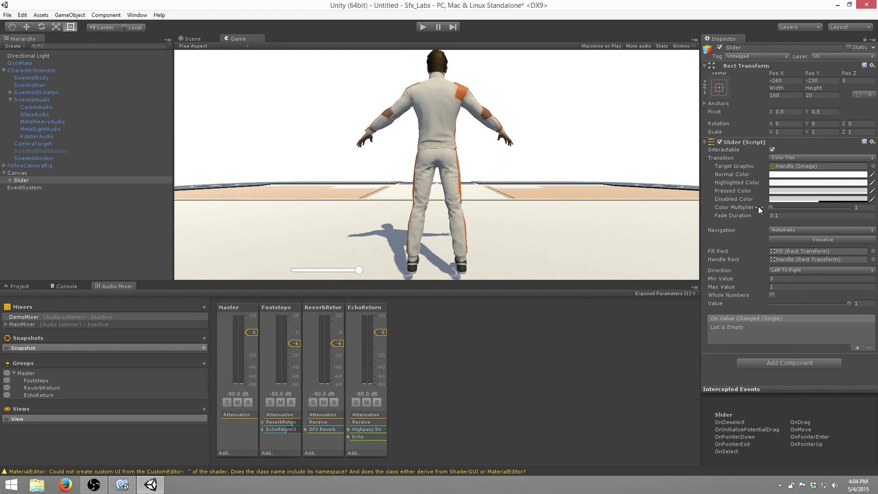
- Create an empty game object at the root of the scene and name it AudioControl
click(41, 247)
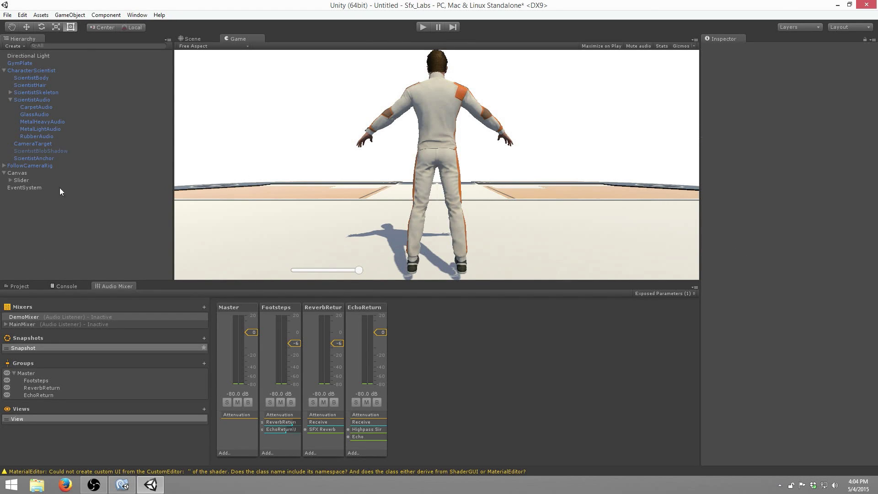
click(70, 14)
click(80, 24)
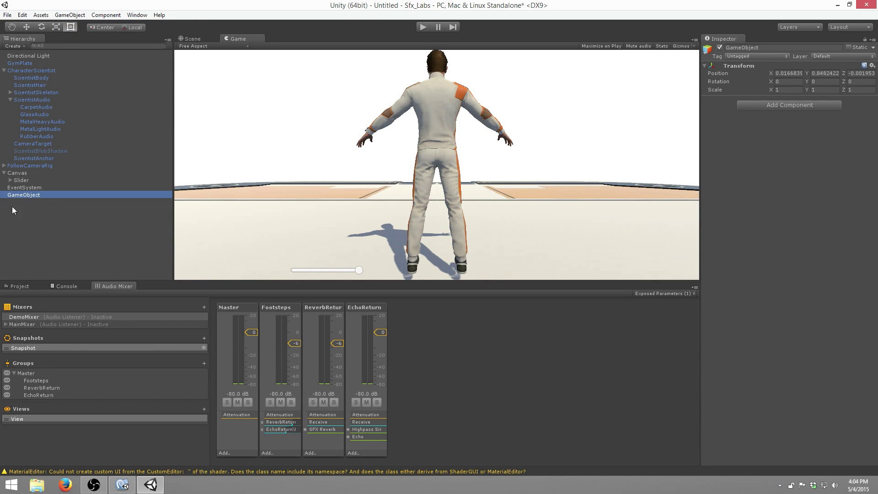
click(46, 192)
text(Audio)
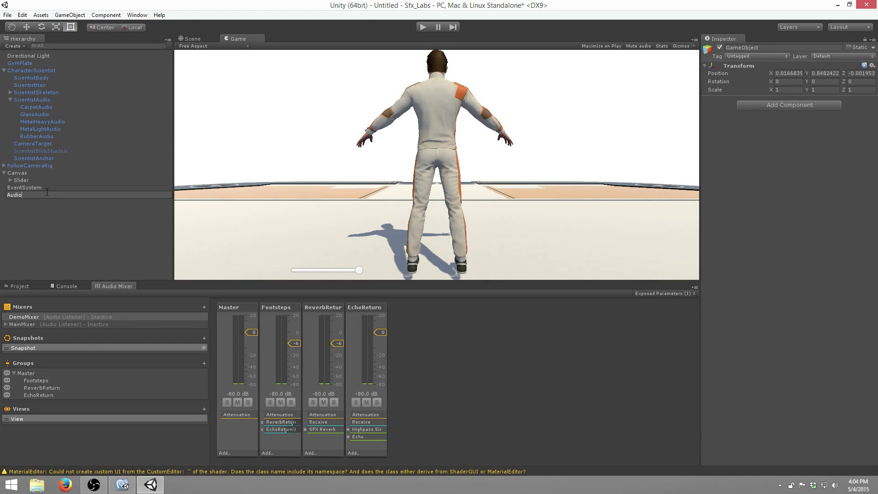
text(Control)
key(Return)
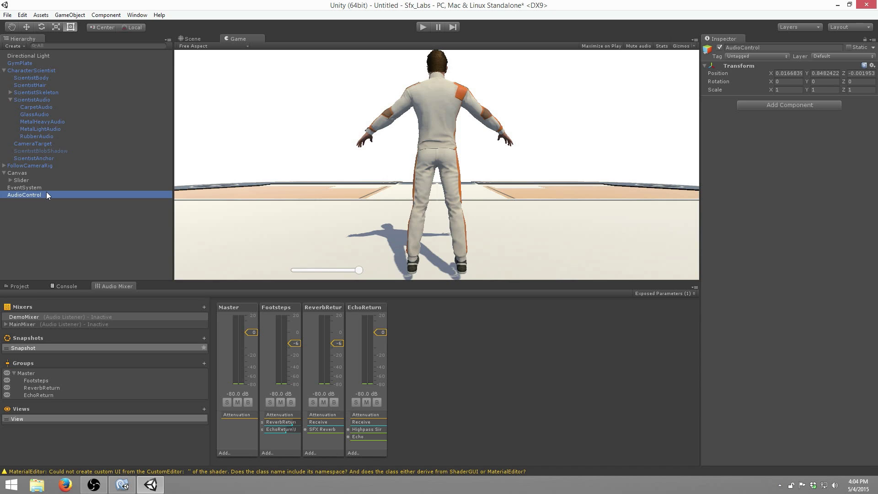
- Add a new C# script named SetSend to the AudioControl object
click(800, 105)
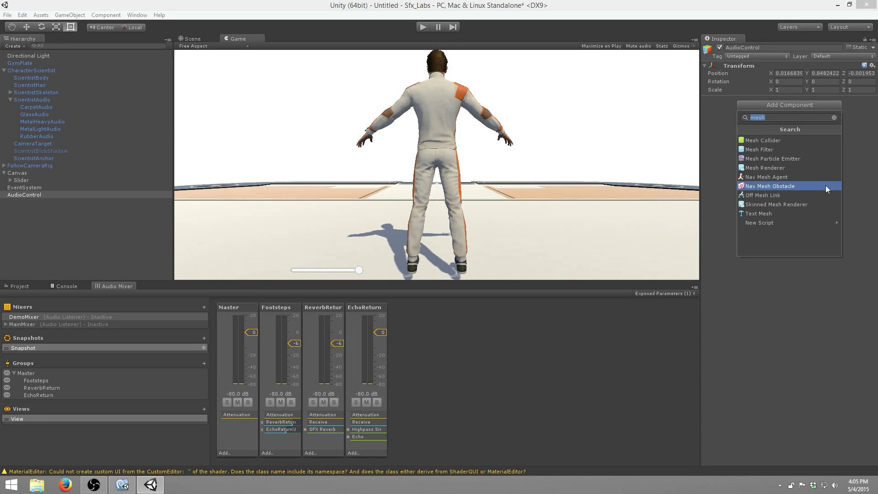
click(816, 222)
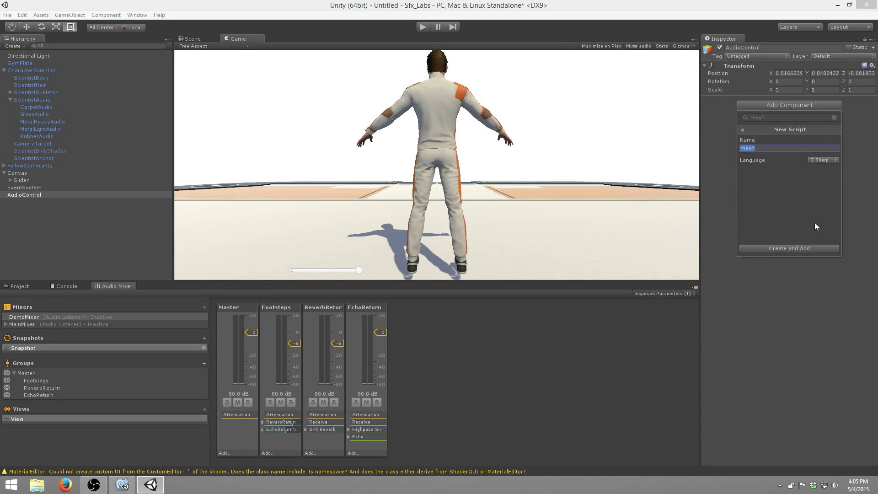
text(SetSenb)
key(BackSpace)
text(d)
click(801, 246)
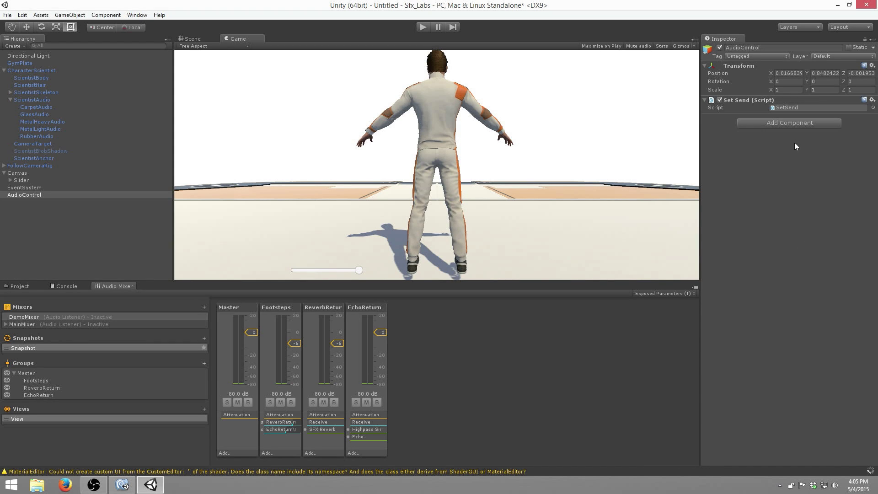
- Open the SetSend script in MonoDevelop and add the directive "using UnityEngine.Audio;" below the existing ones
double_click(808, 108)
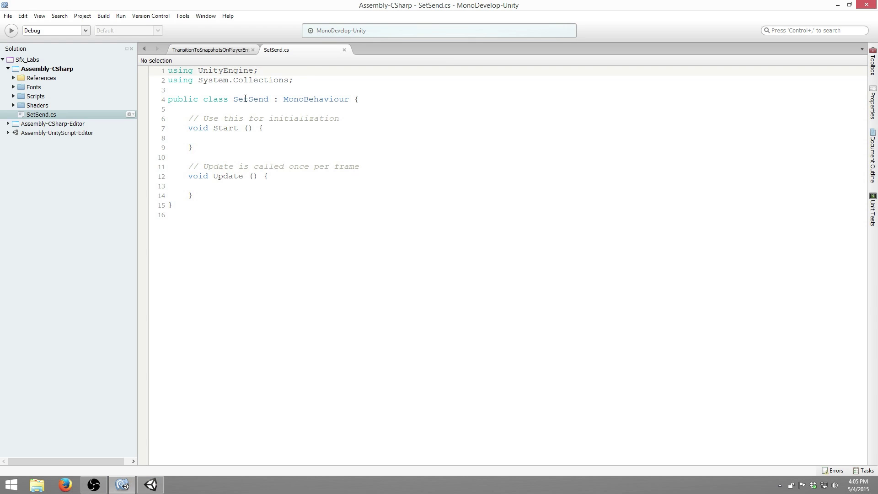
click(308, 80)
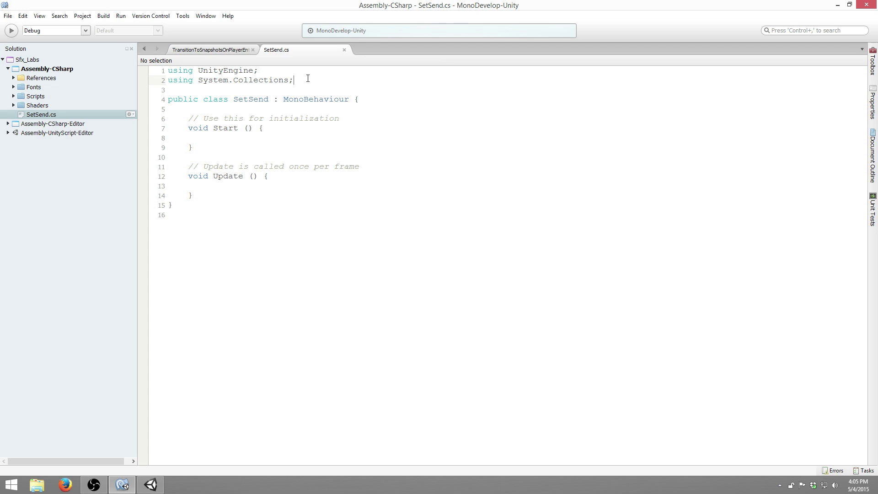
key(Return)
text(using )
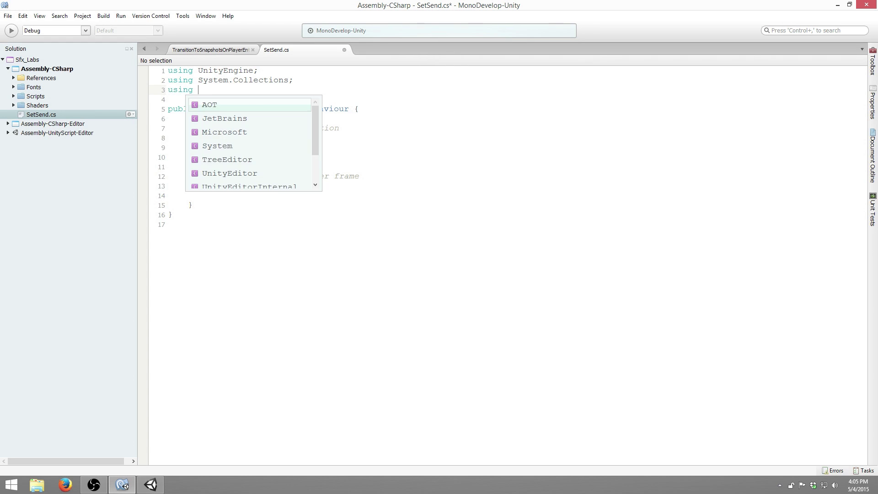
text(UnityEn)
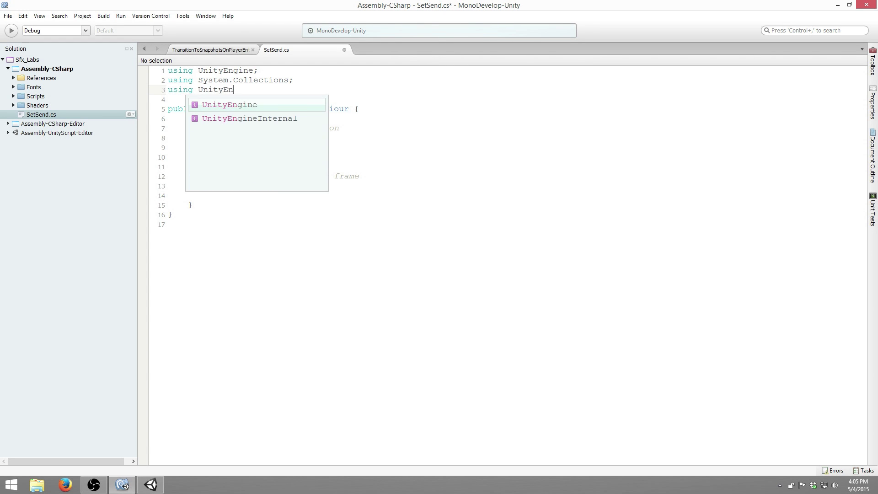
text(gine.Audio;)
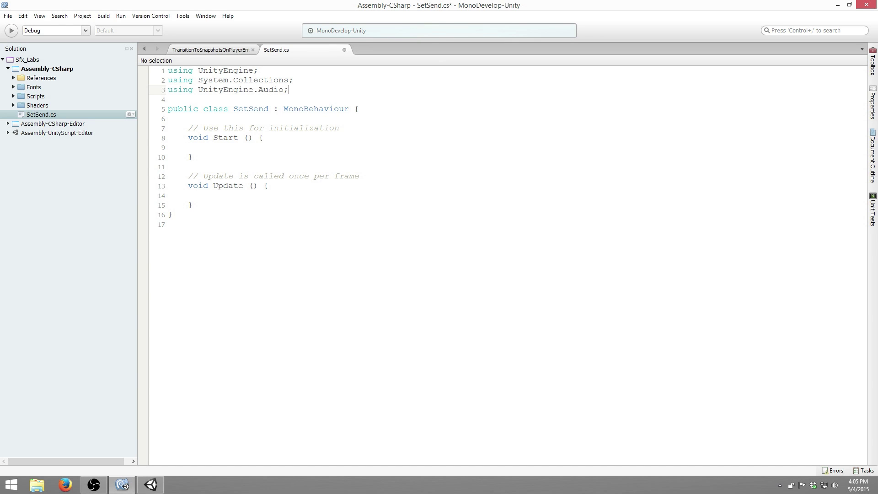
- Declare the field "public AudioMixer mixer;" at the start of the SetSend class
click(270, 118)
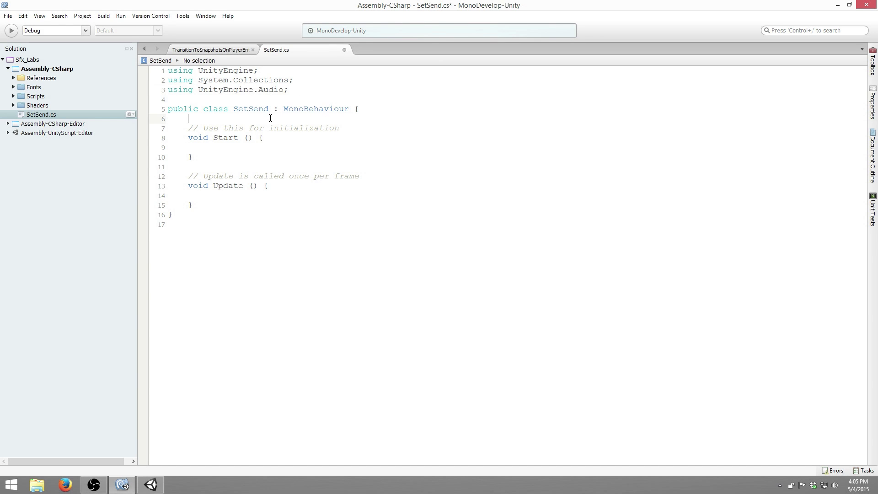
key(Return)
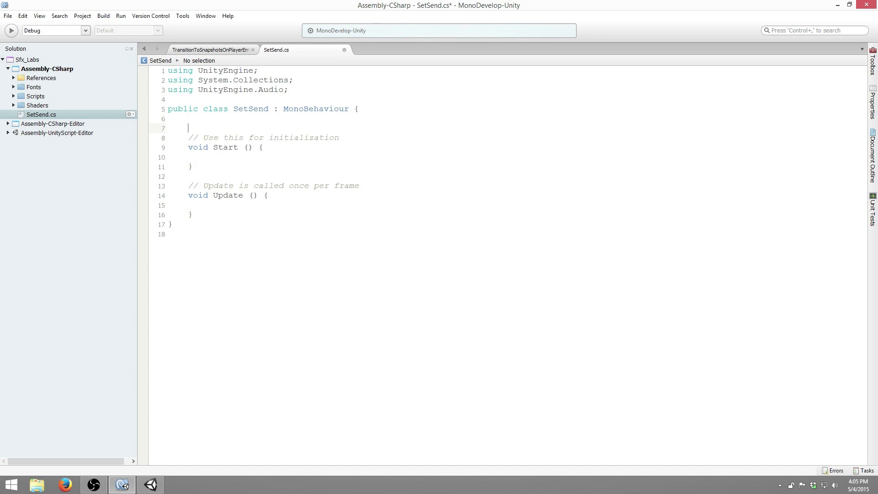
key(Return)
key(Up)
text(publi)
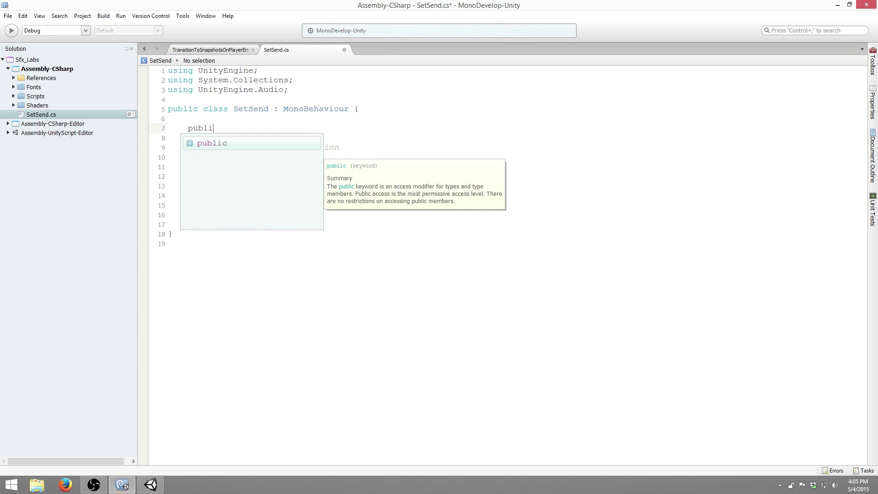
text(c AudioMix)
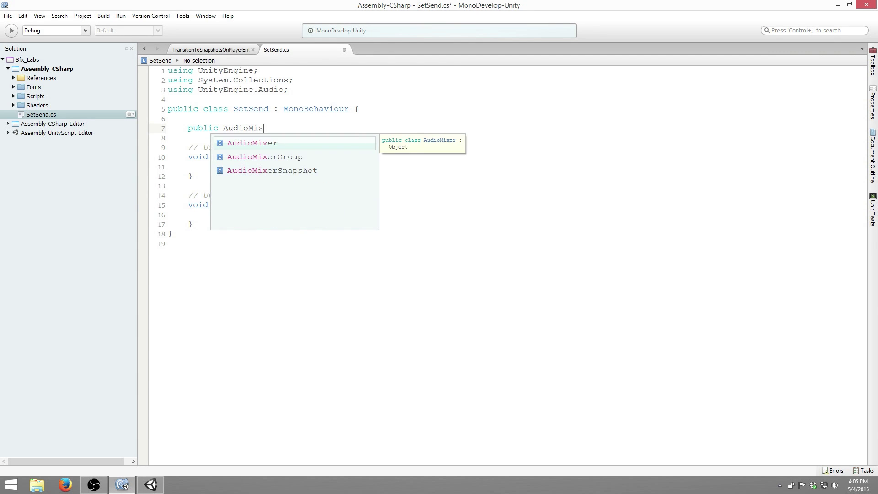
text(er mixer;)
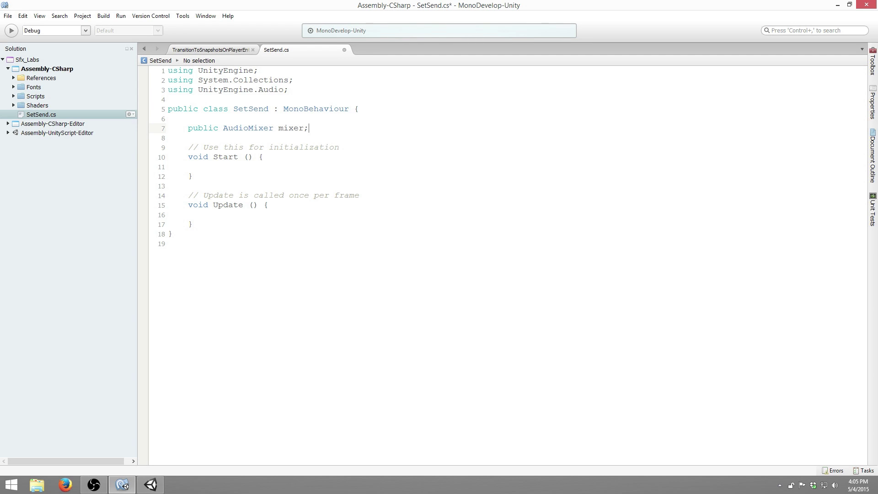
- Write the method signature "public void SetSendLvl(float lvl)" between the Start and Update methods
key(Down)
key(Down)
key(Down)
key(Down)
key(Down)
key(Return)
key(Return)
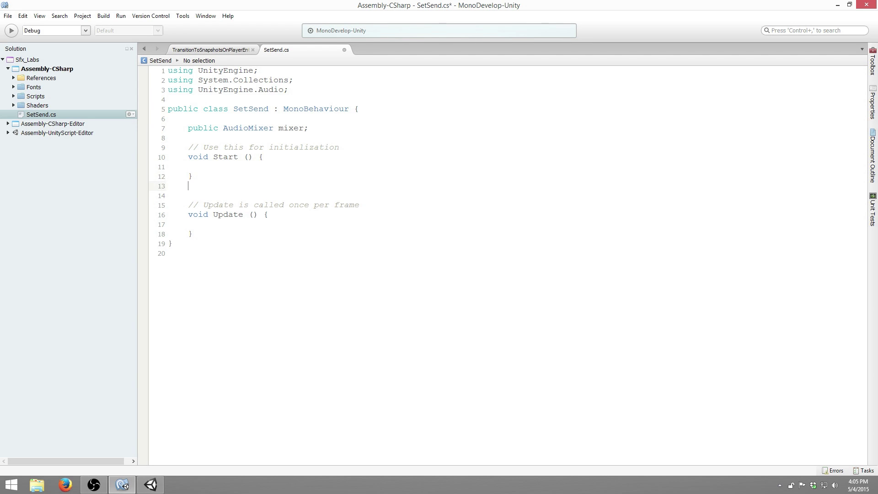
text(pu)
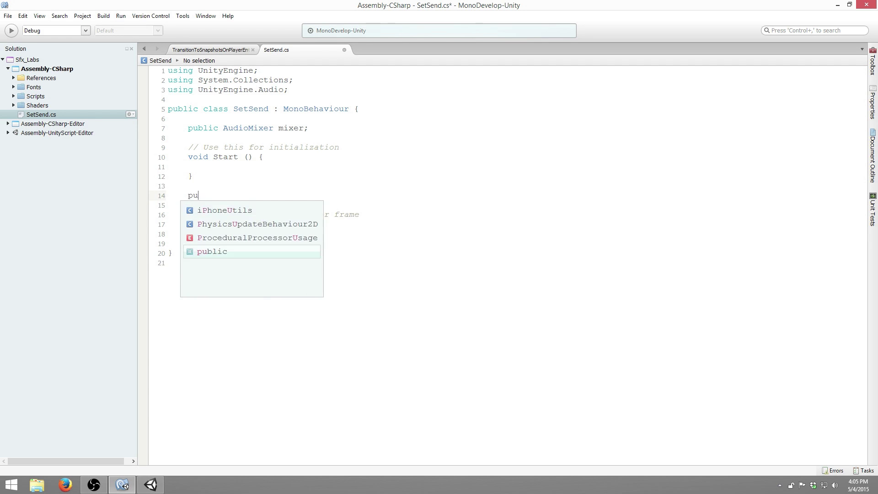
text(blic void )
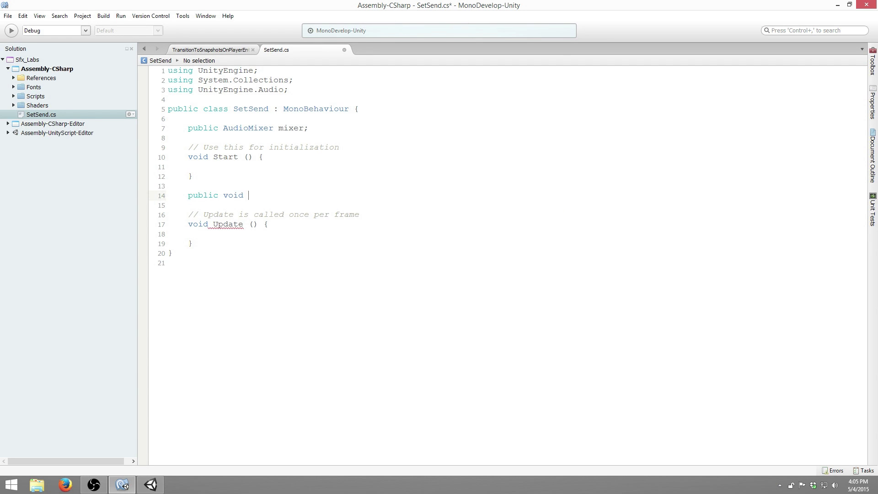
text(SetSendLvl())
key(Left)
text(f)
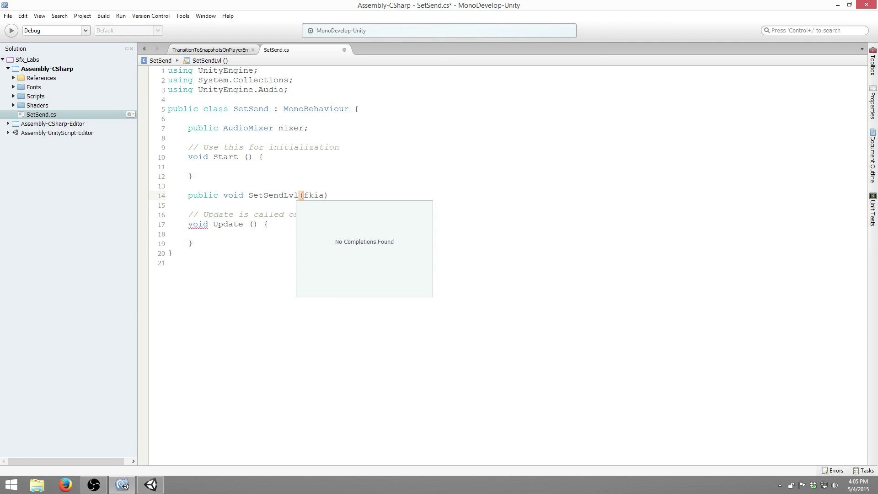
text(loat lvl)
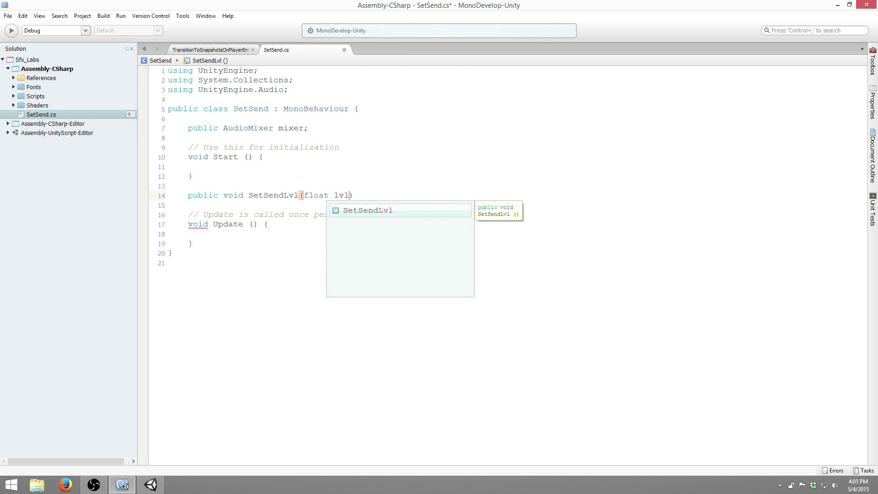
- Give the SetSendLvl method a braced body with one empty line inside
key(Right)
key(Return)
text({)
key(Return)
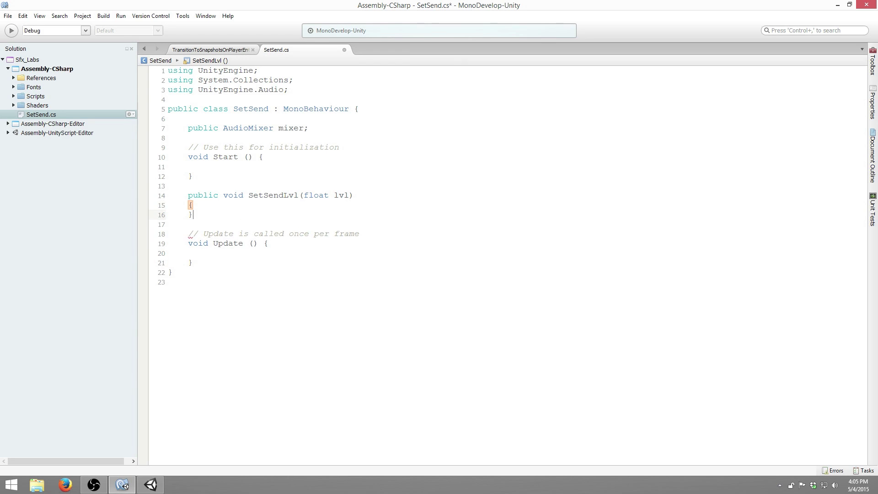
key(Return)
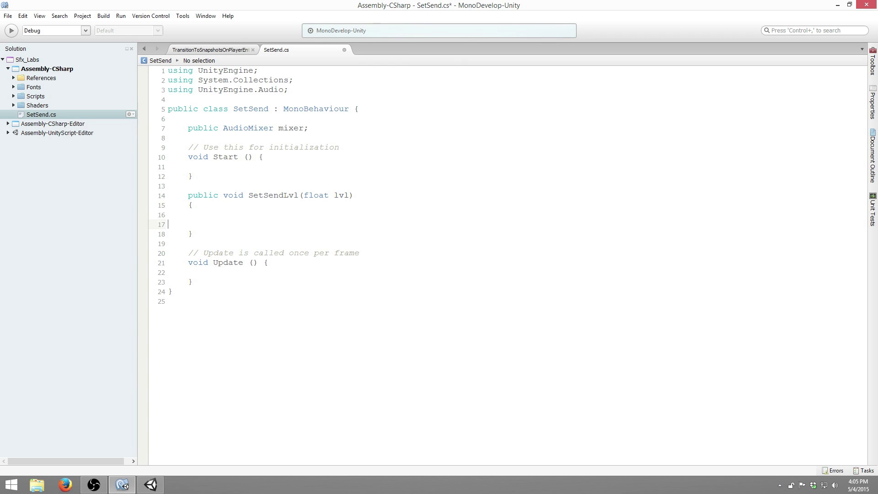
key(BackSpace)
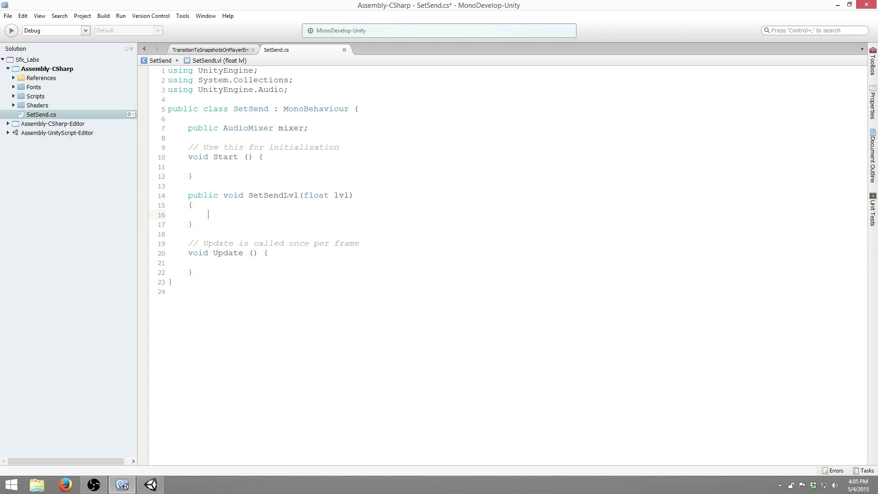
- Begin a "mixer.SetFloat(" call inside the SetSendLvl method, leaving its arguments open
text(mixer.)
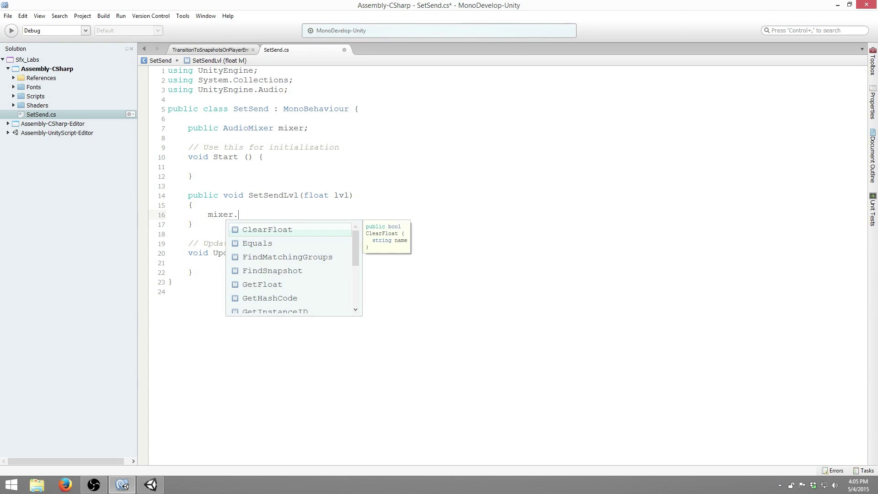
text(SetFloat)
key(BackSpace)
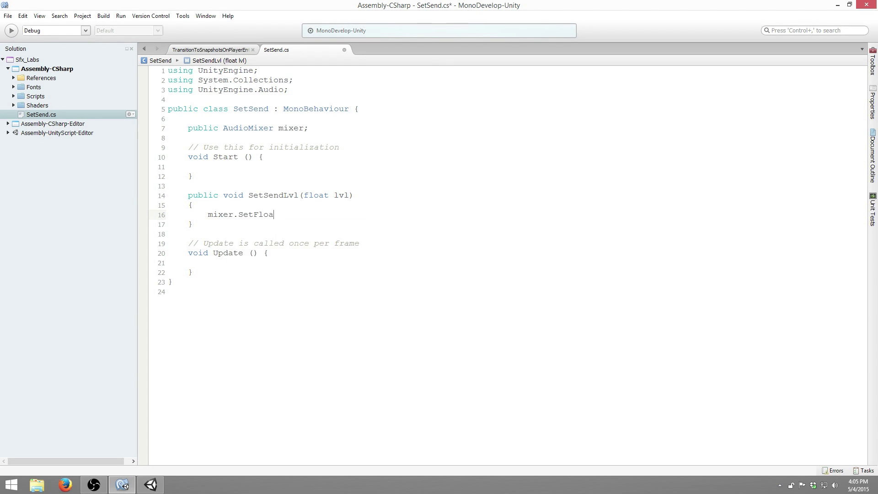
text(t()
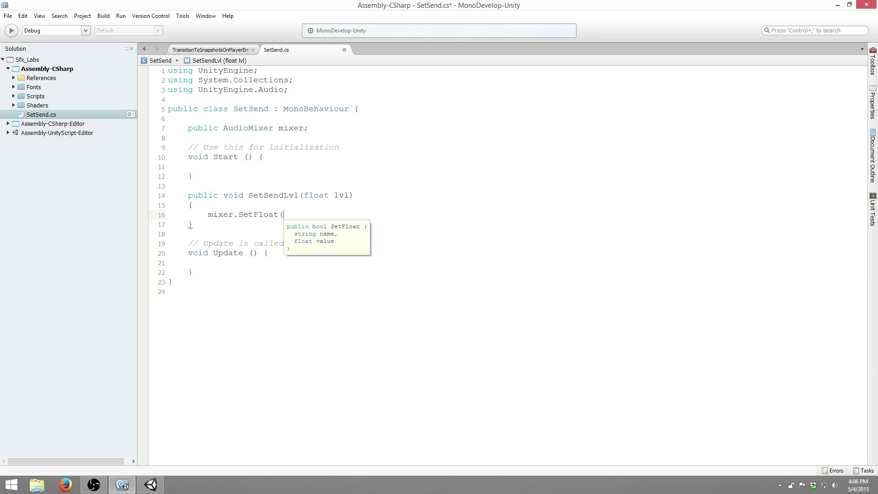
- Switch back to Unity and check the name of the exposed parameter in DemoMixer
key(alt+Tab)
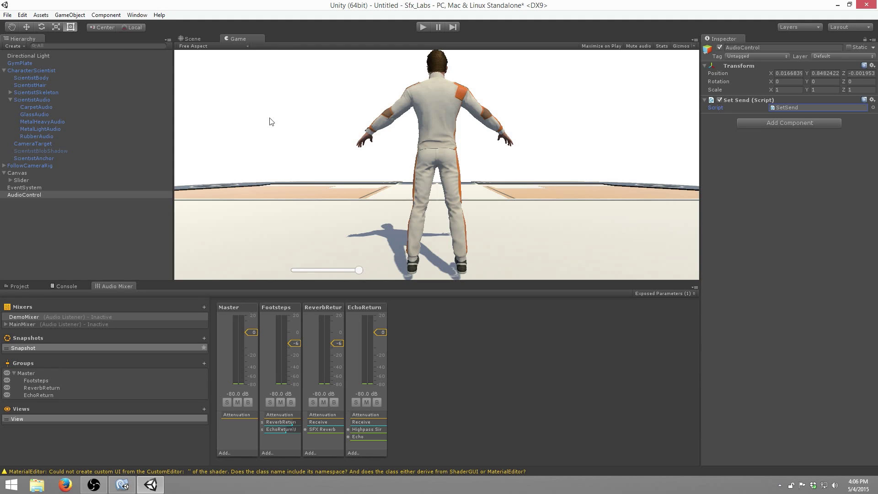
click(640, 293)
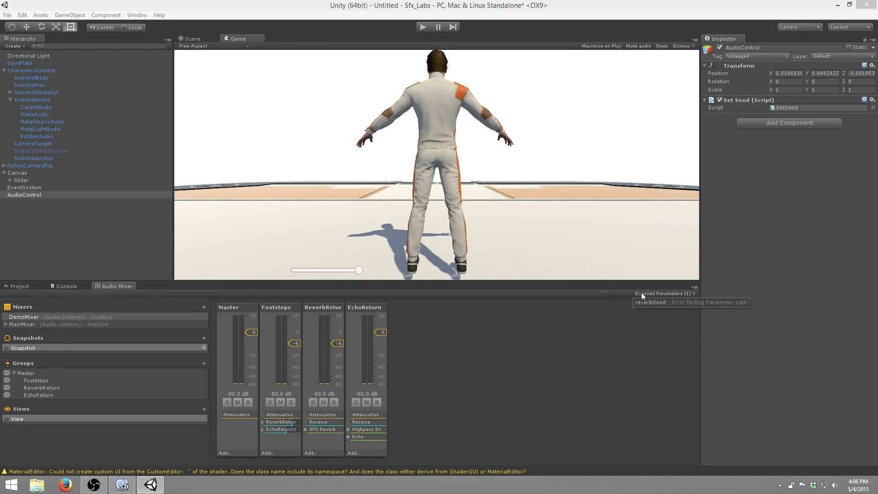
click(718, 303)
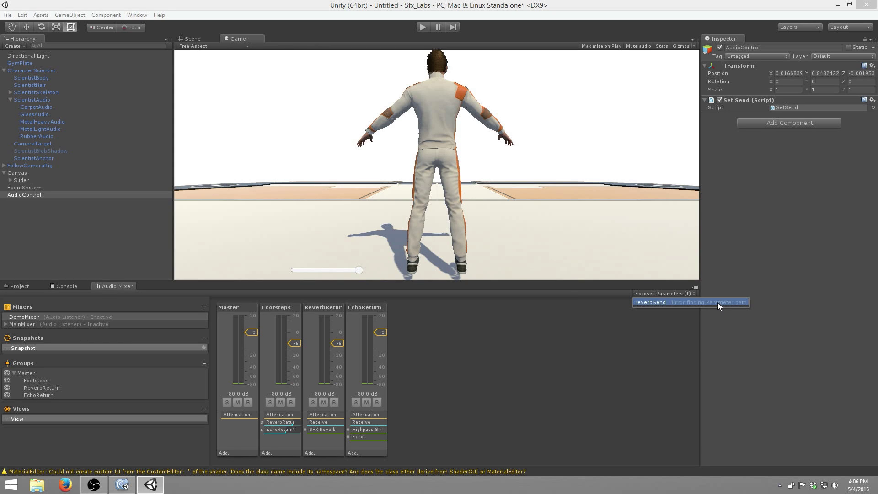
- Switch to MonoDevelop, complete the call as mixer.SetFloat("reverbSend", lvl); in SetSendLvl, and save the script
click(726, 322)
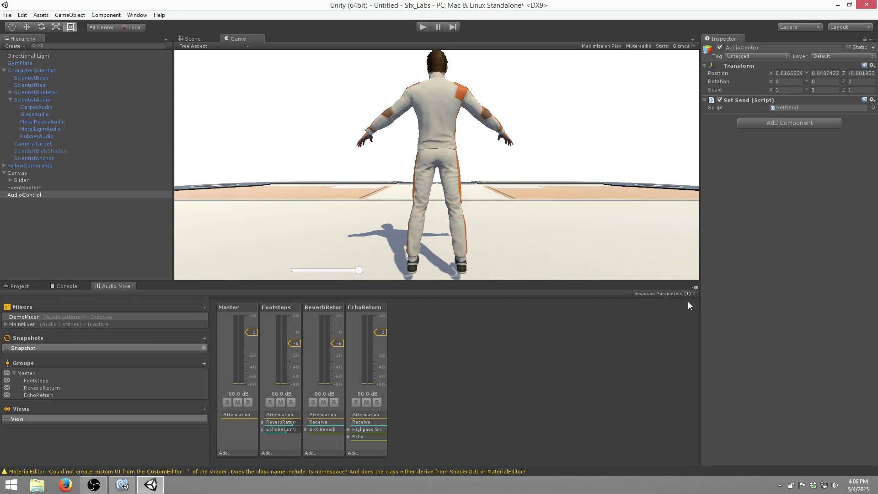
click(687, 294)
click(756, 311)
key(alt+Tab)
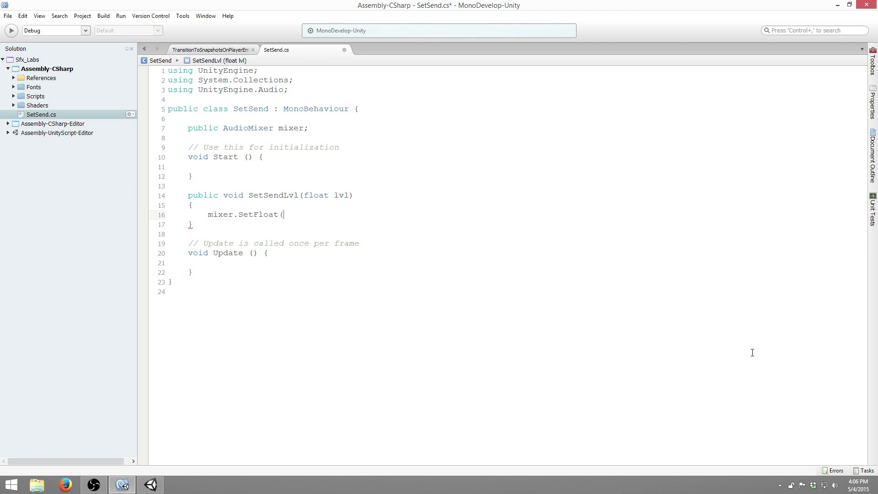
text("reverbS)
text(e)
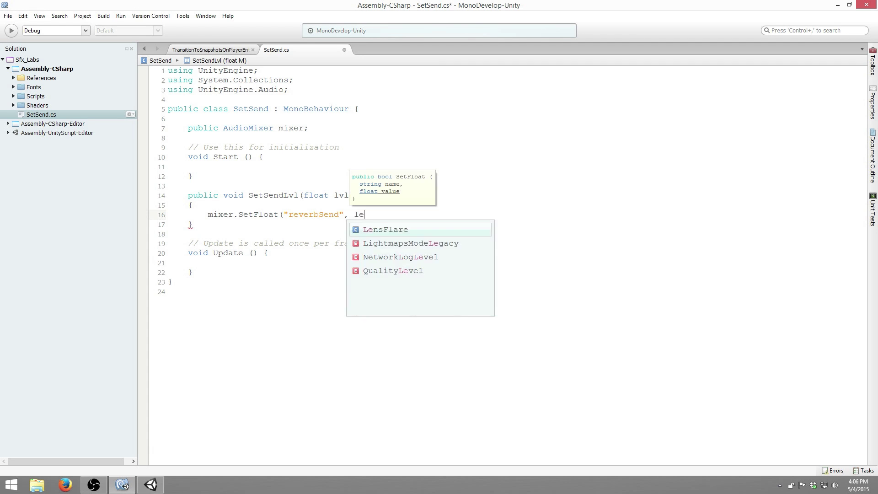
text(nd", lvl);)
key(ctrl+s)
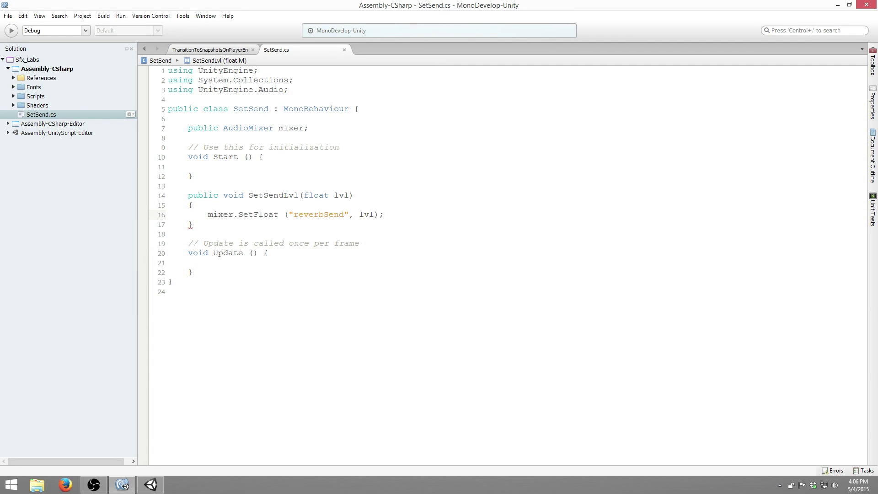
- Return to Unity and add an empty On Value Changed entry to the canvas Slider
key(alt+Tab)
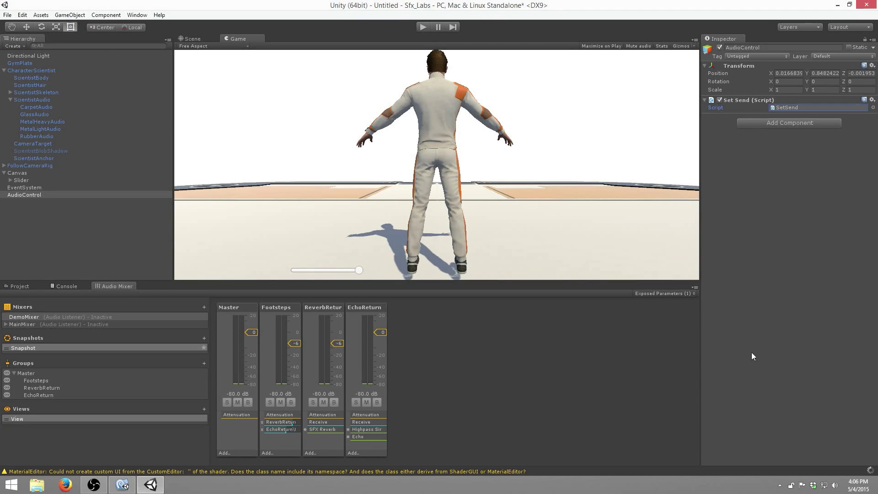
click(31, 179)
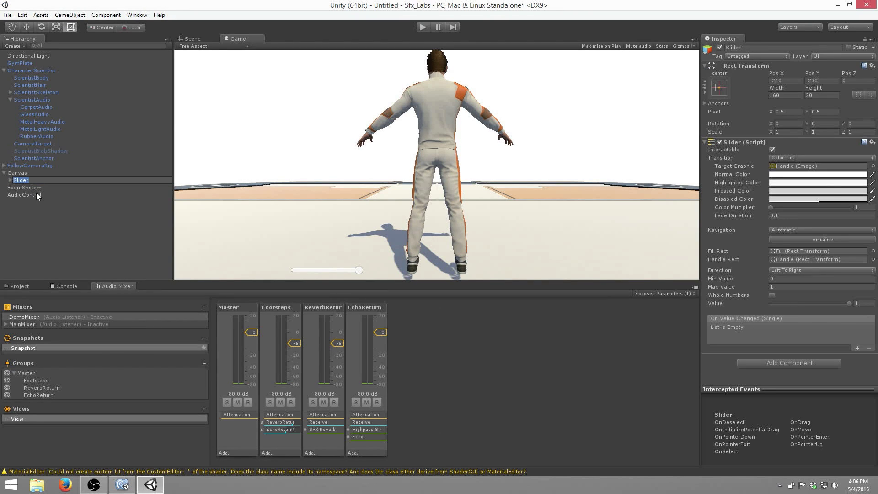
click(37, 196)
click(36, 180)
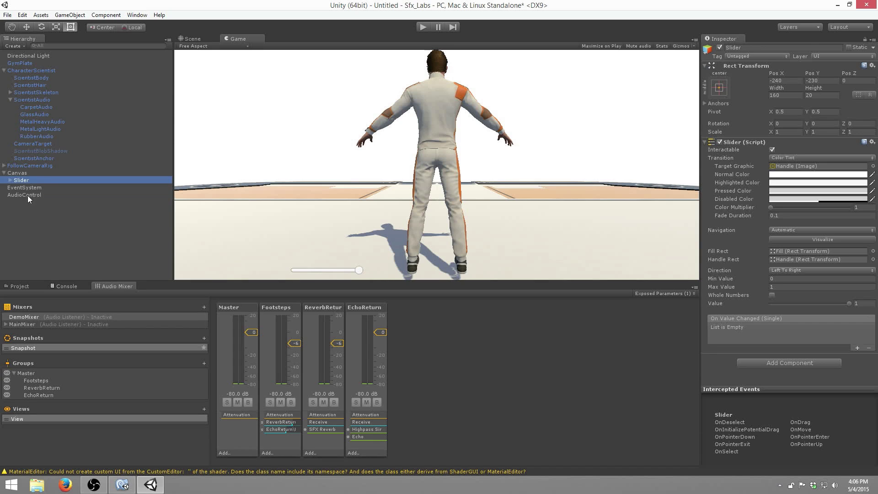
drag(28, 198, 714, 318)
click(857, 348)
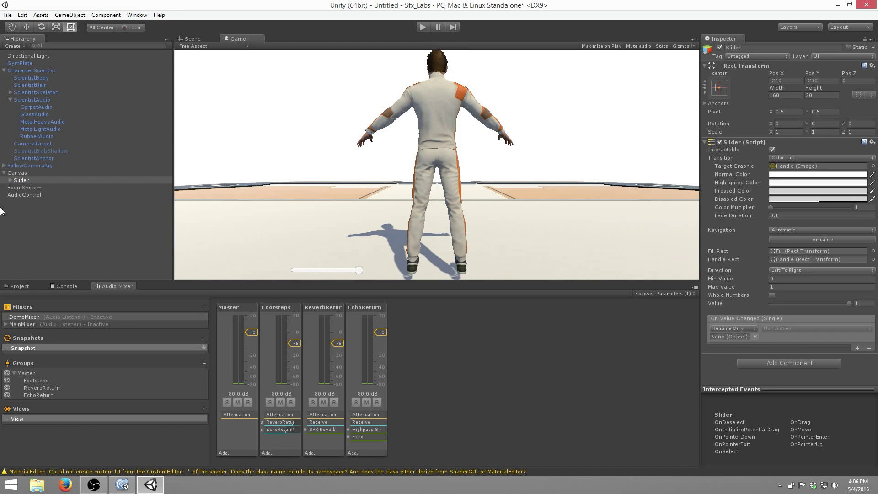
- Assign AudioControl to the Slider's On Value Changed entry and choose the dynamic float function SetSend.SetSendLvl
drag(29, 195, 727, 336)
click(794, 328)
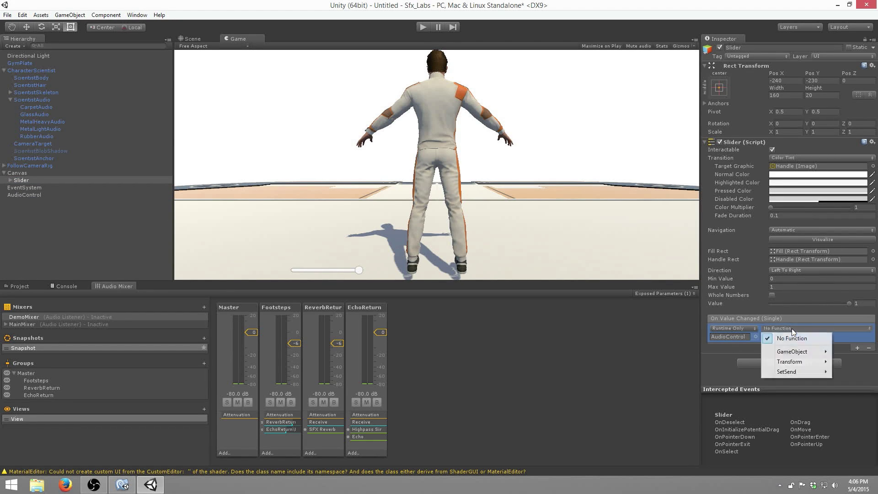
mouse_move(779, 378)
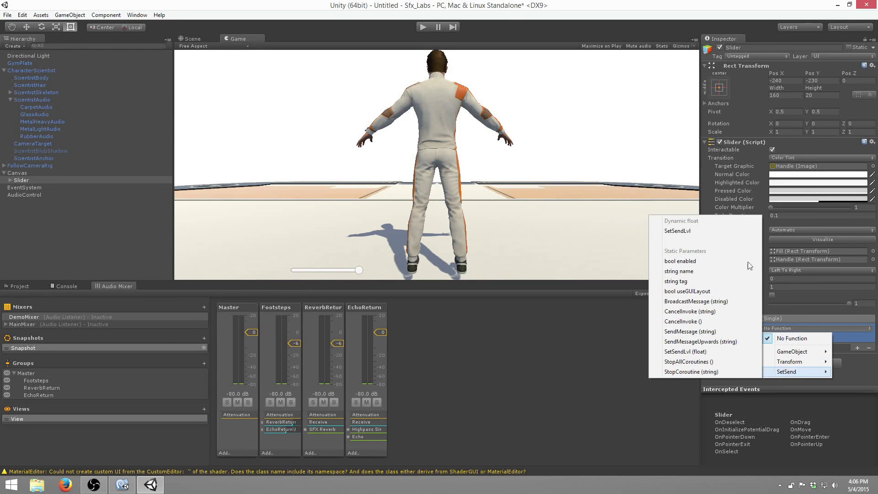
click(686, 232)
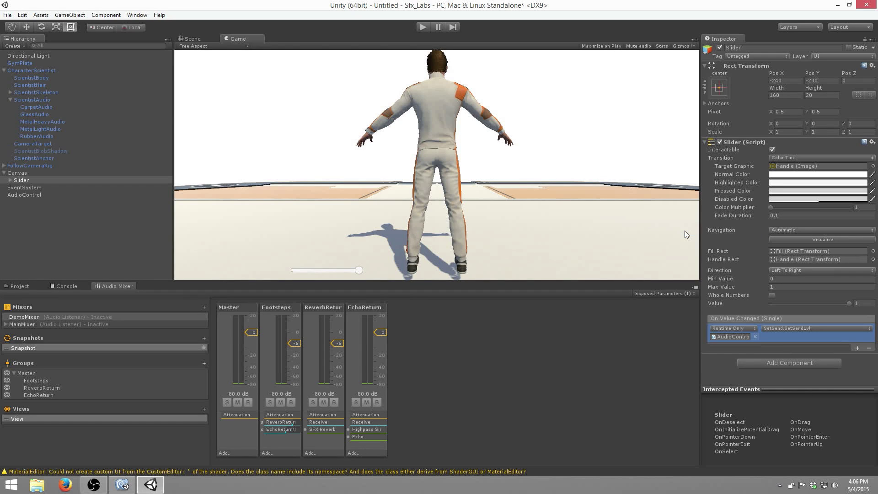
- Assign DemoMixer from the Audio/Mixers folder as the Mixer of AudioControl's Set Send script
click(46, 195)
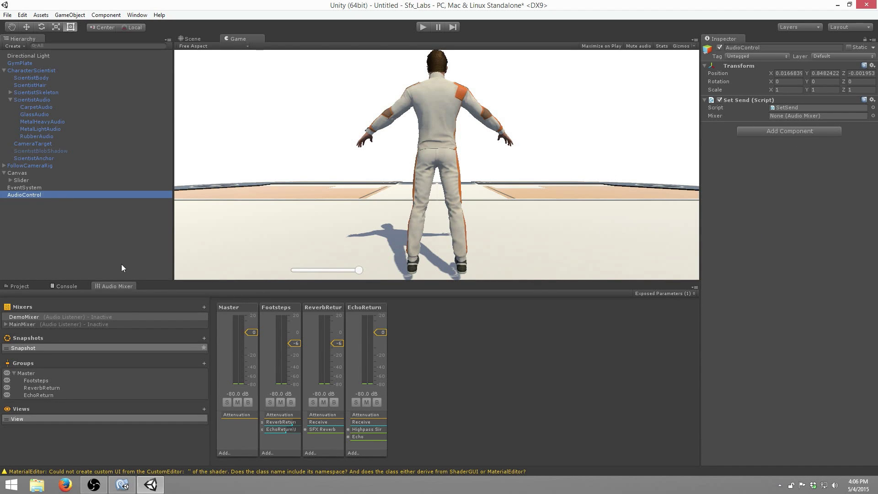
click(34, 286)
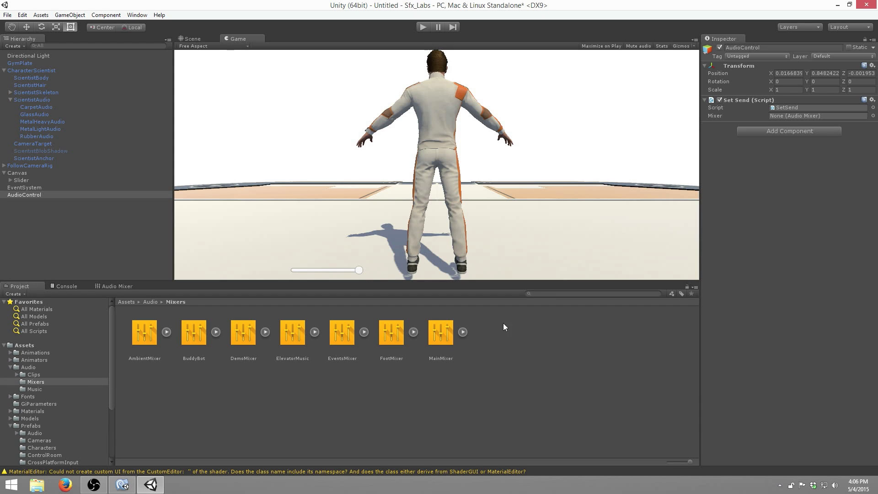
drag(236, 325, 814, 117)
- Run the scene with DemoMixer's levels in view, try the on-screen slider, and stop playback
click(429, 27)
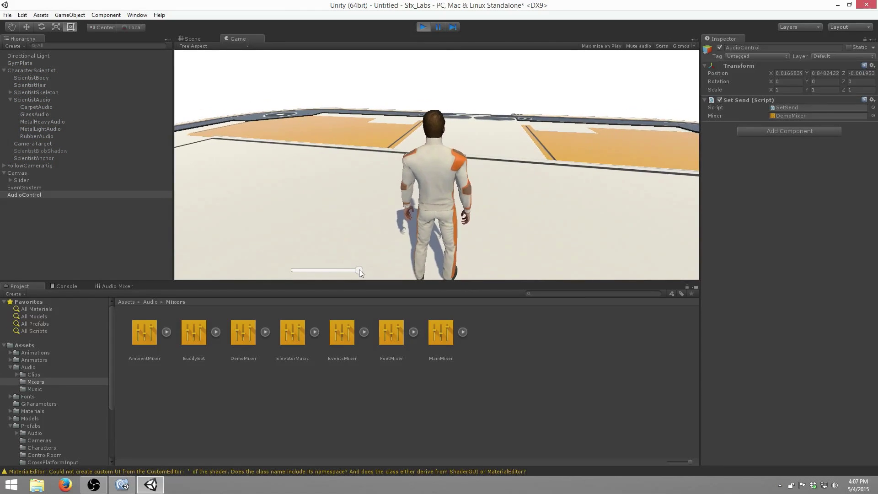
click(115, 286)
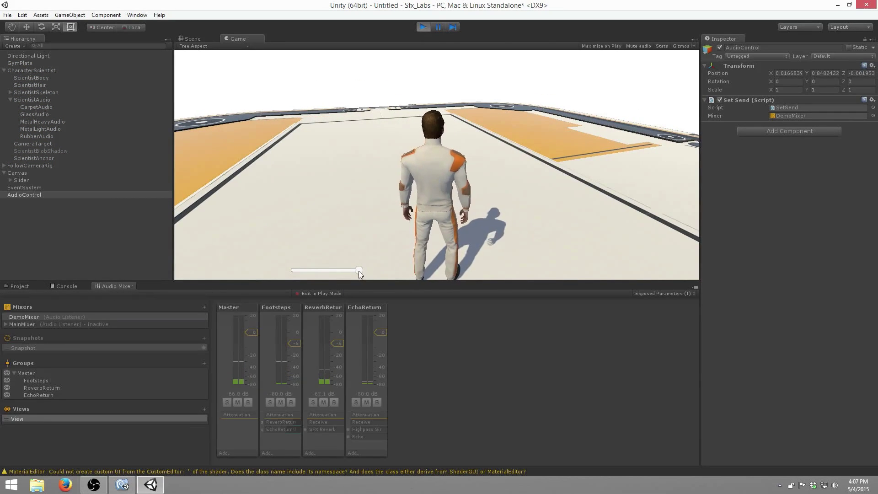
mouse_move(359, 270)
mouse_down()
mouse_move(279, 271)
mouse_move(359, 270)
mouse_up()
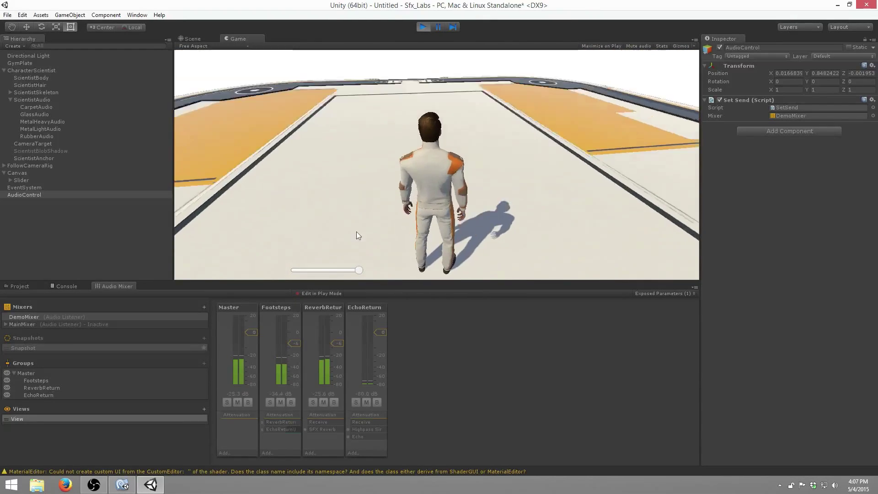
click(425, 26)
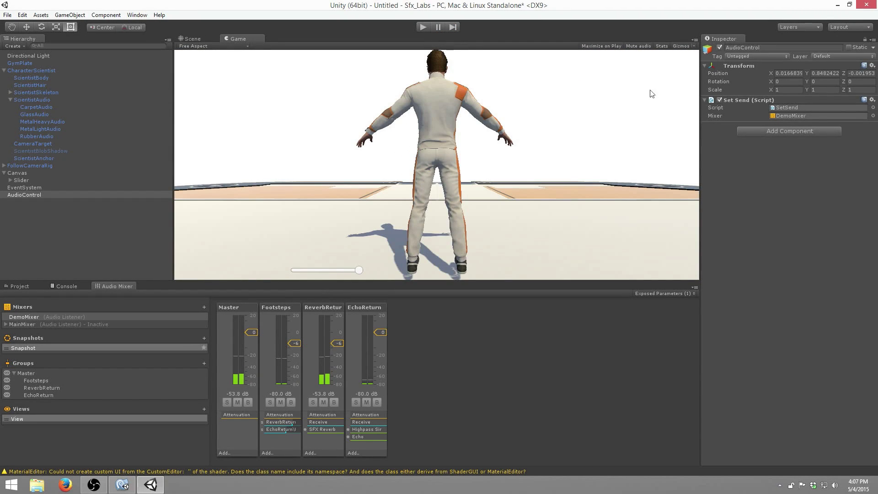
- Check the send level range on the Footsteps group, and set the Slider's minimum value to -80 and maximum value to 0
click(68, 179)
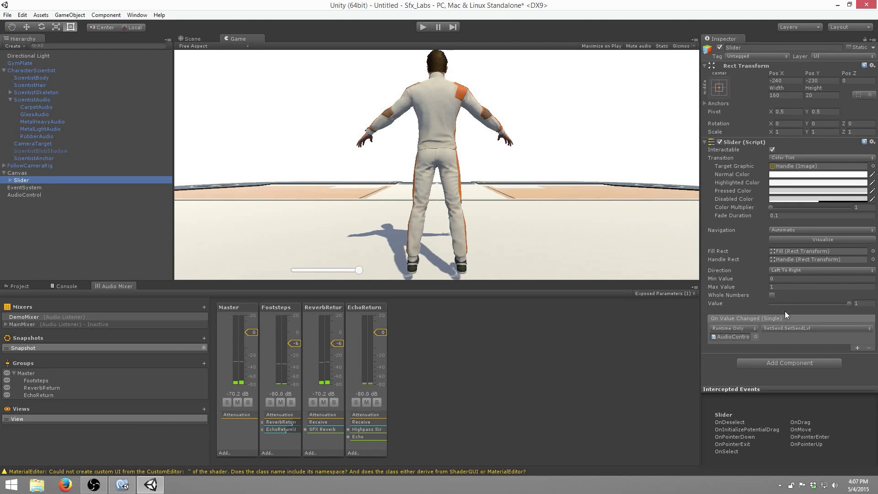
click(782, 279)
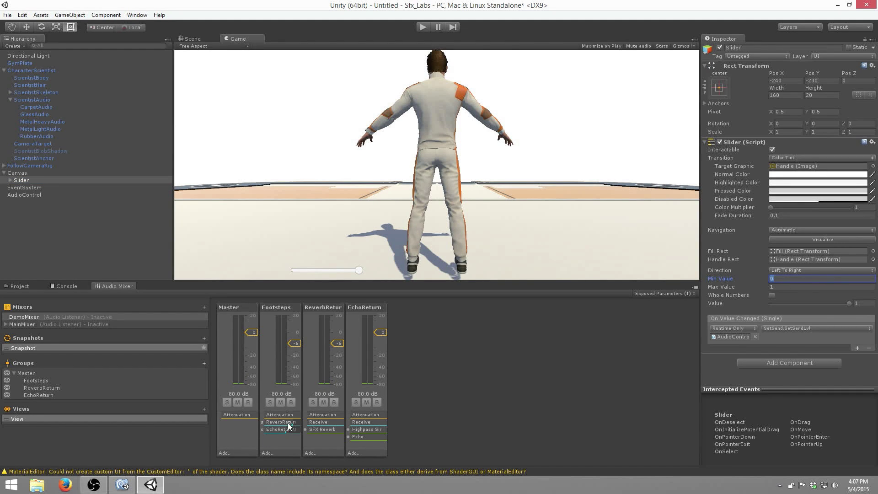
drag(287, 423, 443, 416)
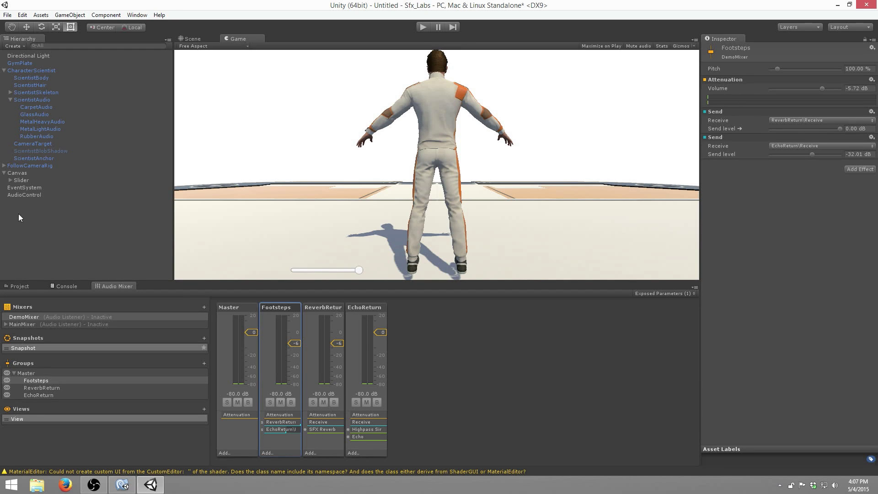
click(47, 182)
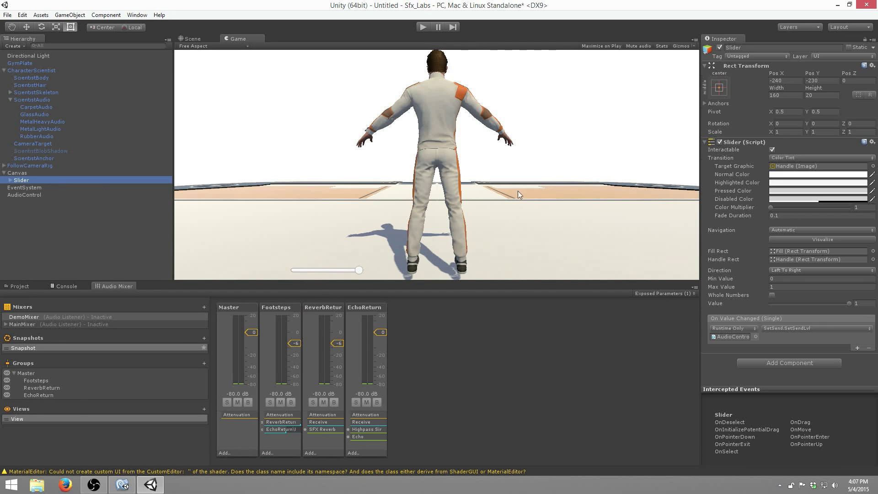
click(788, 278)
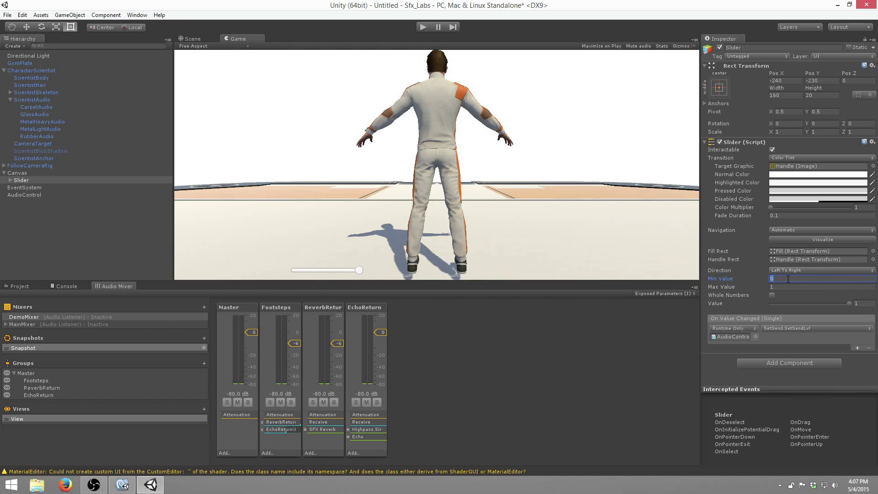
text(-80)
key(Tab)
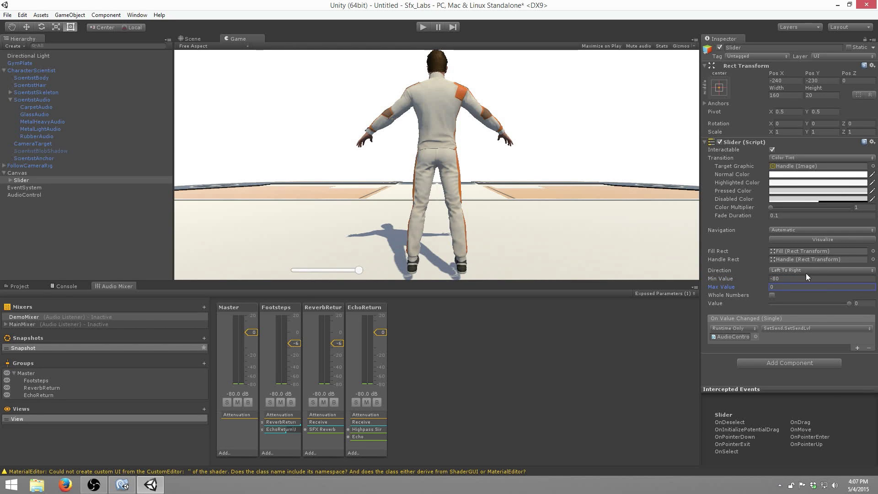
- Run the scene, walk the character, lower the on-screen slider to -40 and raise it back to 0, and pause playback
click(423, 27)
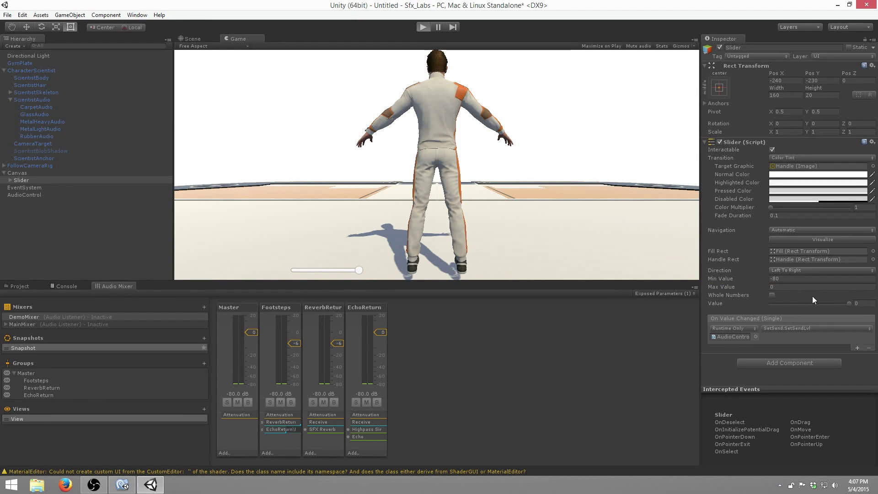
key(w)
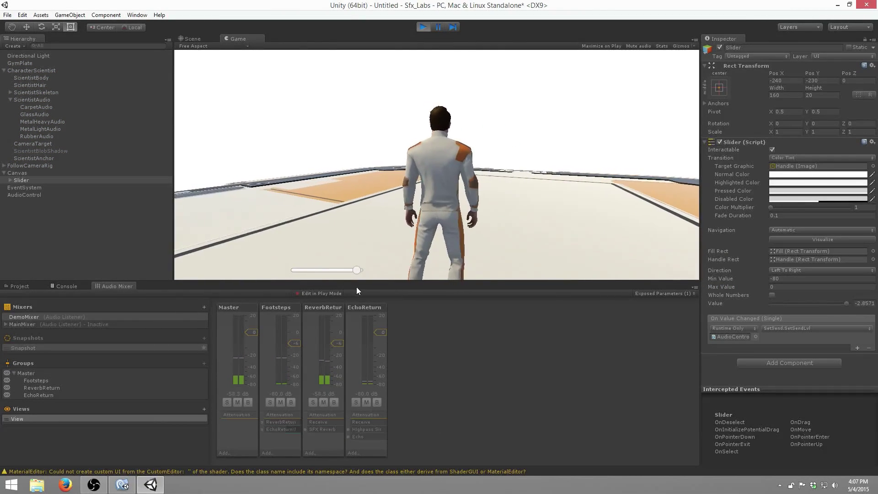
drag(359, 270, 327, 270)
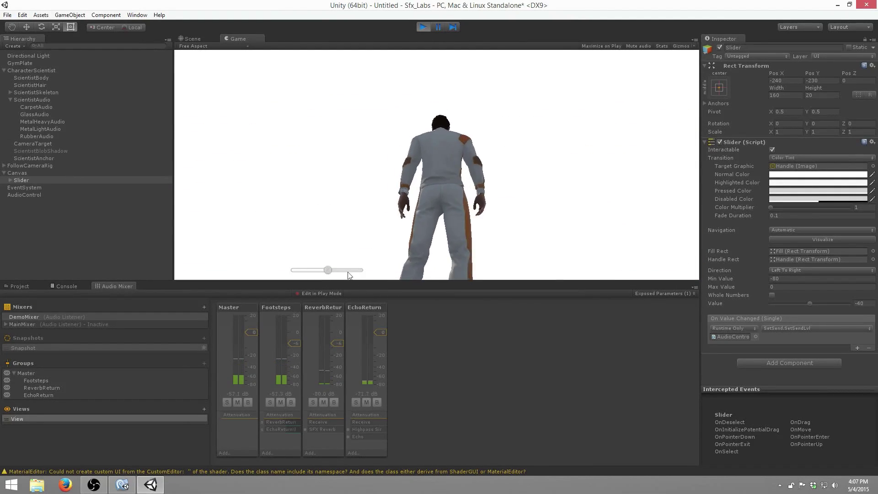
drag(327, 271, 360, 270)
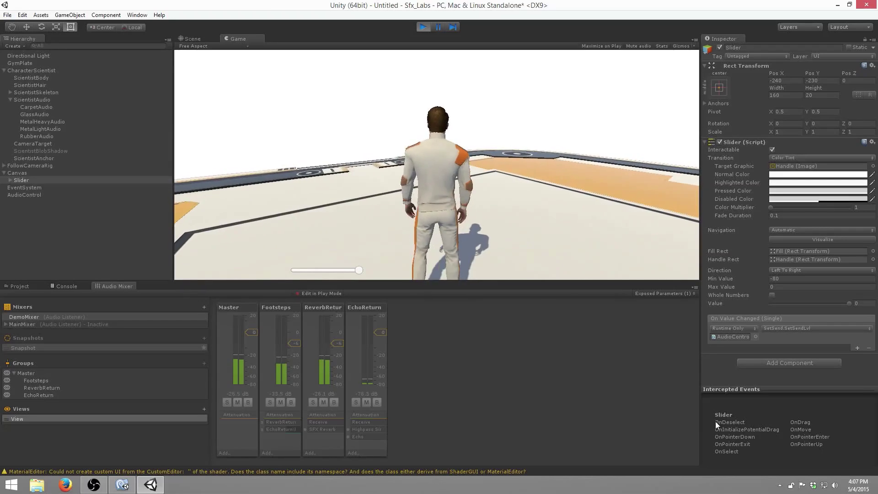
click(437, 27)
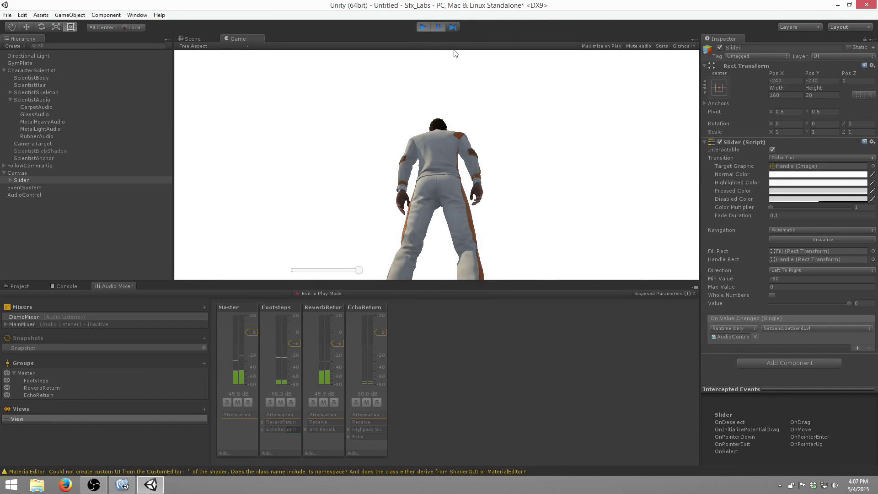